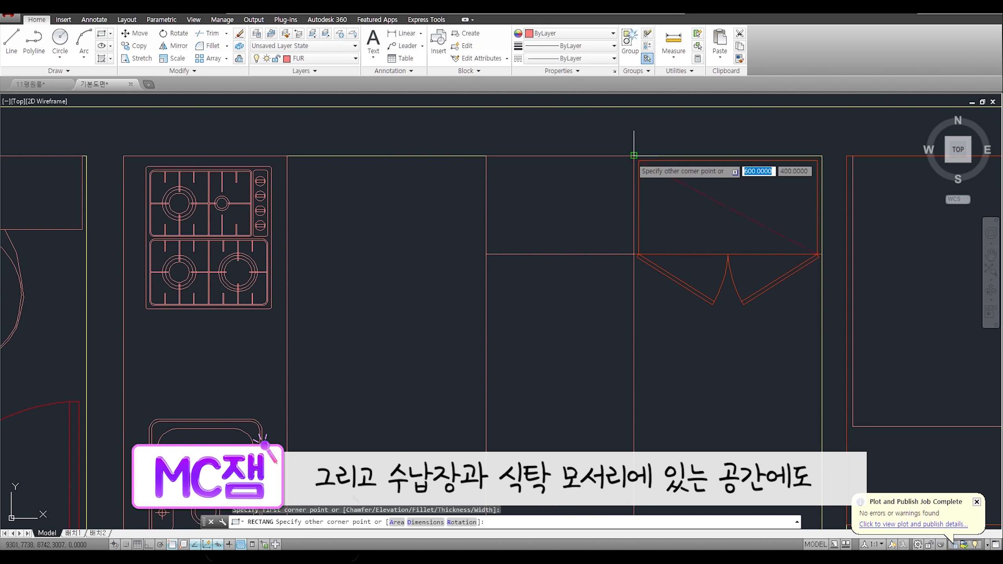
- Draw a 600 by 400 rectangle at the table's end beside the storage cabinet and offset it 20 inward
click(634, 155)
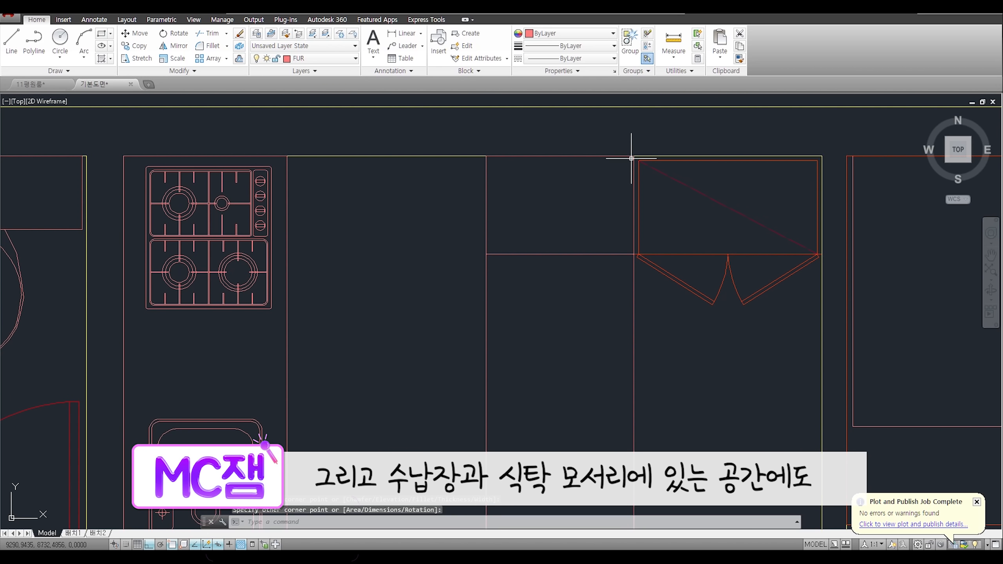
scroll(634, 187, down, 2)
middle_drag(636, 209, 575, 220)
text(o)
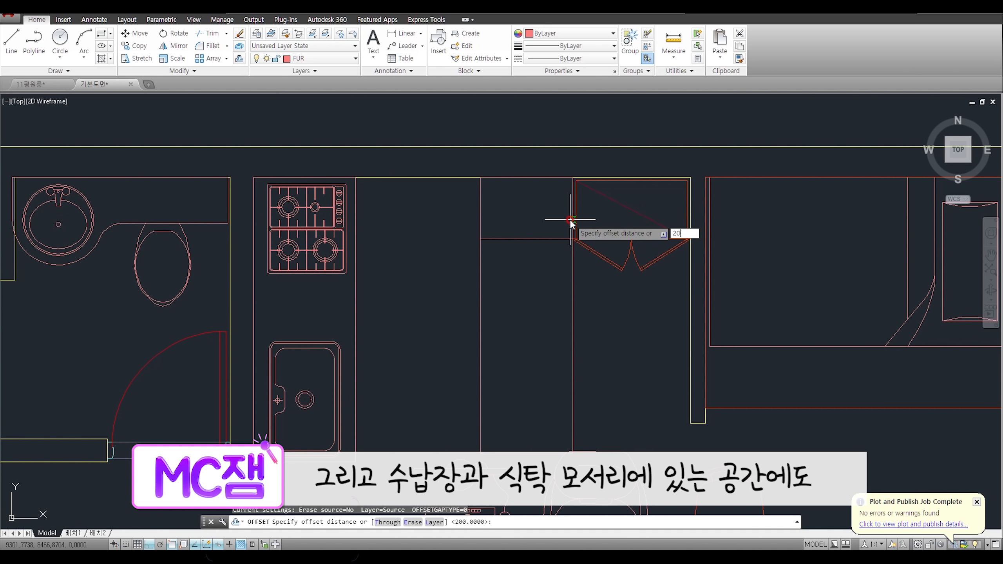
key(Return)
text(200)
key(Return)
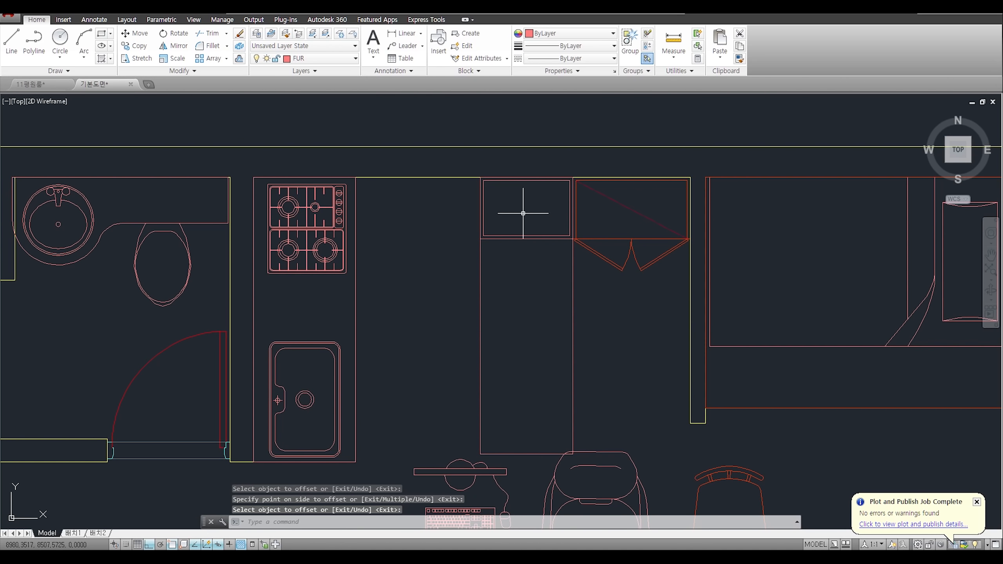
scroll(524, 216, up, 2)
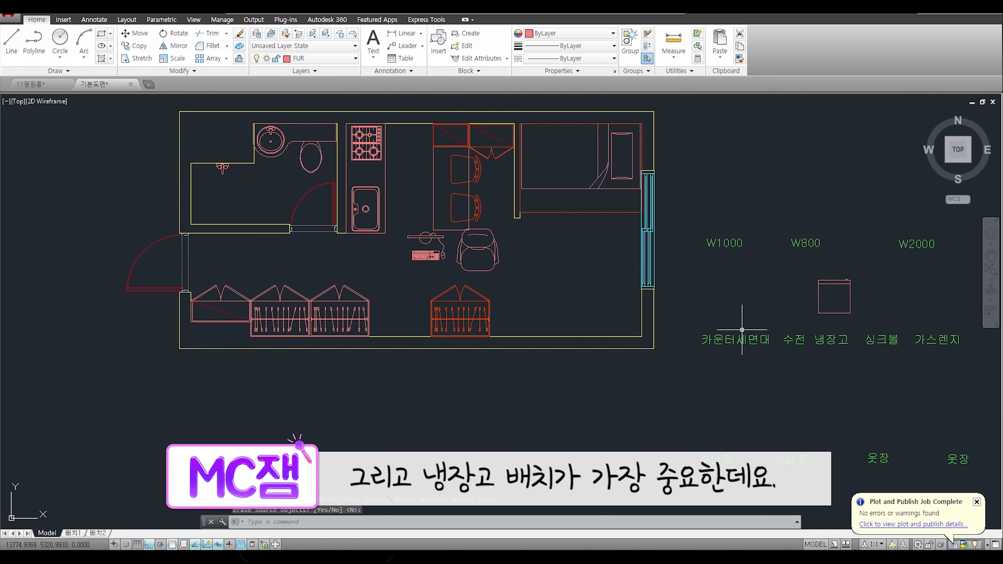
- Move the refrigerator symbol from beside the plan to the lower wall, directly against the end of the closet row
middle_drag(844, 371, 776, 363)
click(789, 301)
click(763, 281)
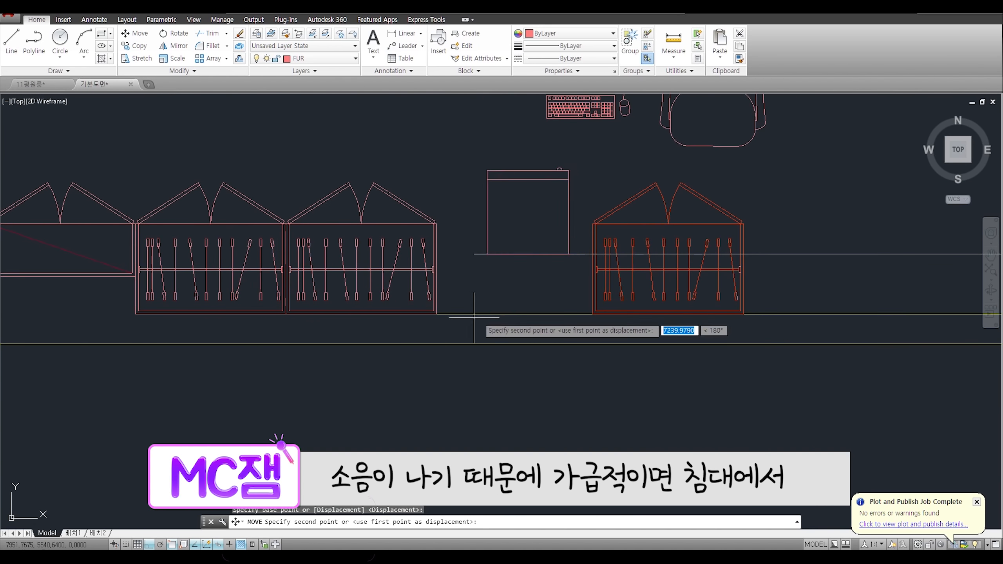
click(473, 293)
middle_drag(537, 251, 477, 292)
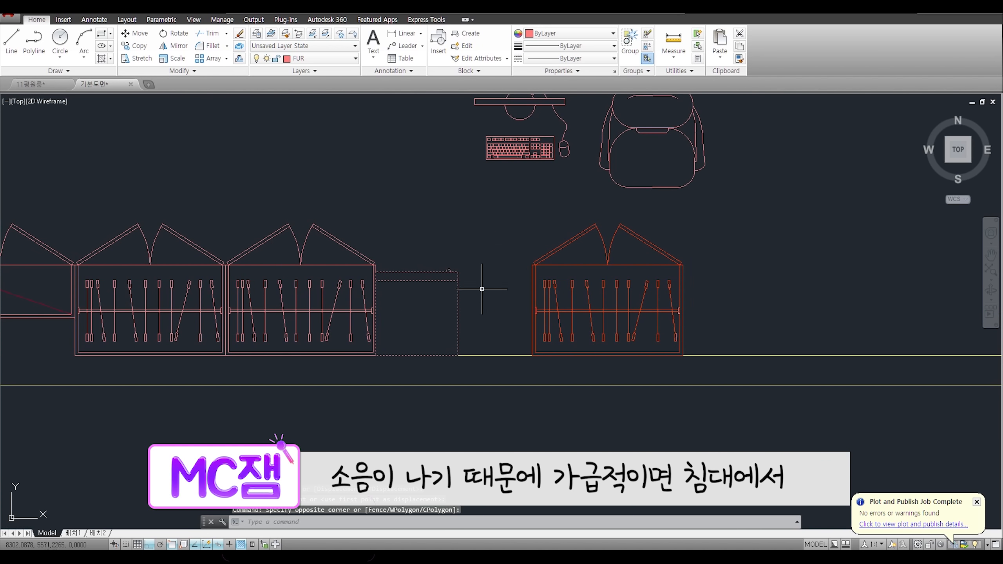
- Move the refrigerator horizontally 30 away from the adjoining closet
text(m)
key(space)
click(473, 239)
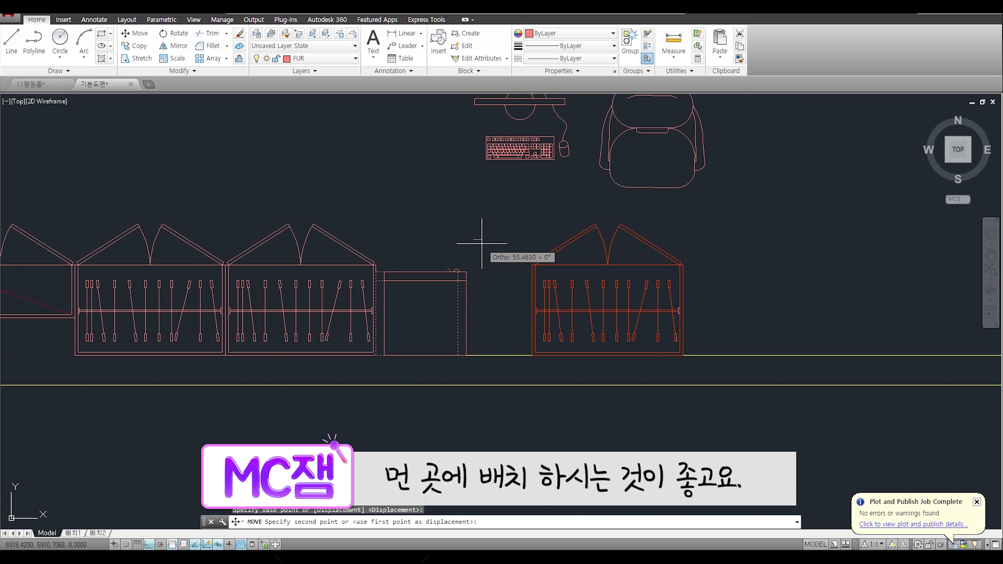
text(30)
key(Return)
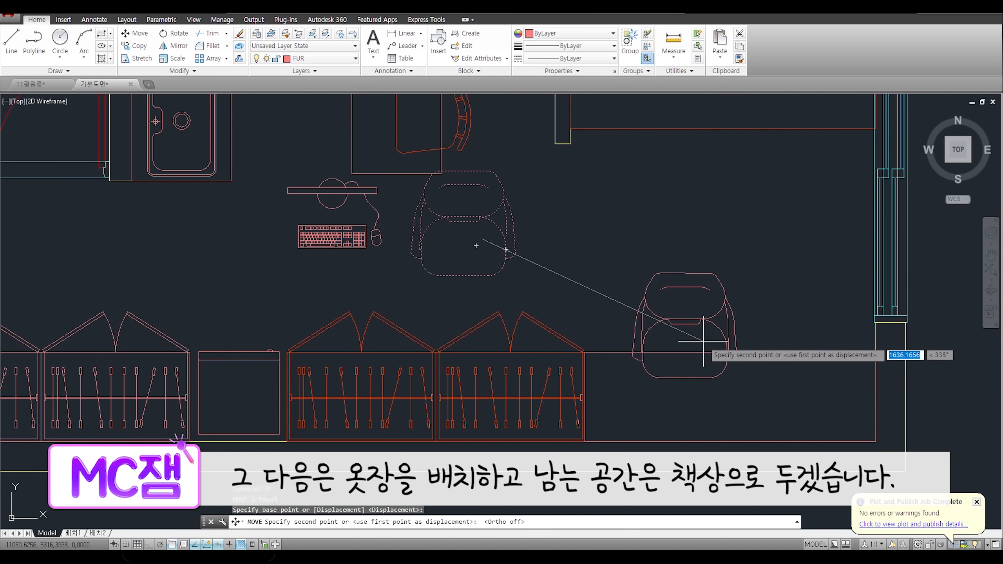
- Move the office chair and the computer set to the desk in the lower corner near the window
click(652, 309)
click(416, 265)
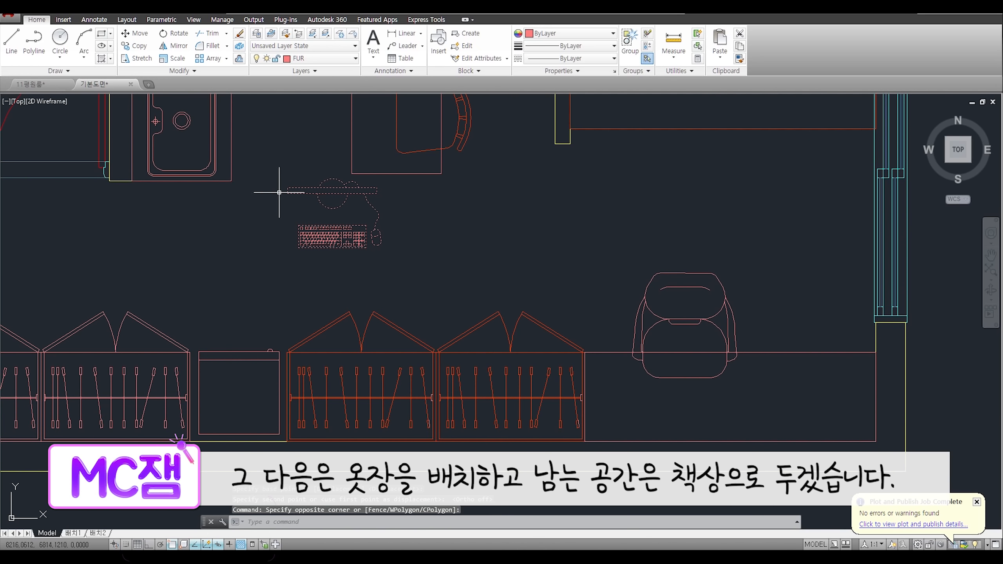
key(Return)
click(336, 236)
click(287, 231)
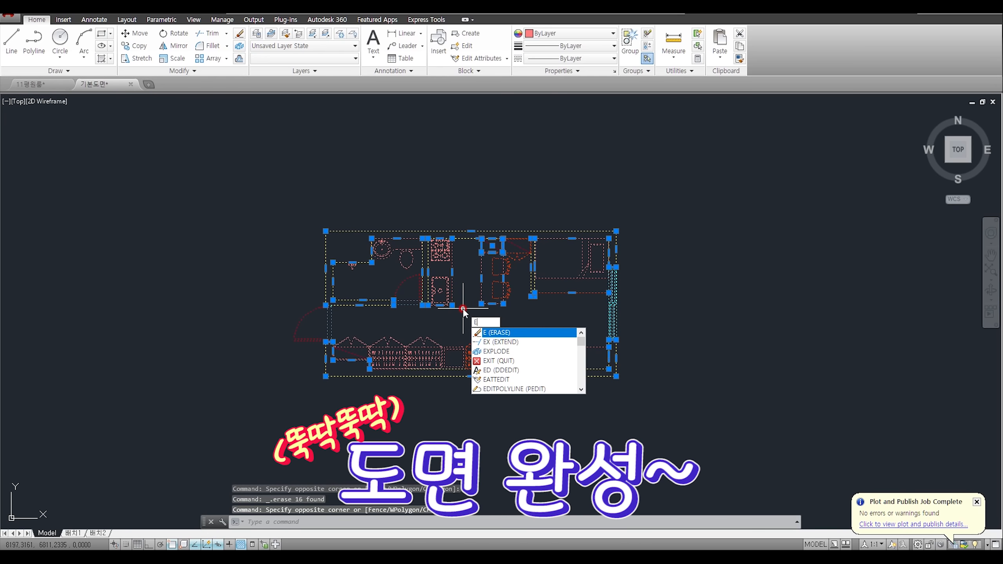
- Explode the whole floor plan into separate objects and spot-check individual lines of the outer wall and storage area
text(XPLODE)
key(Return)
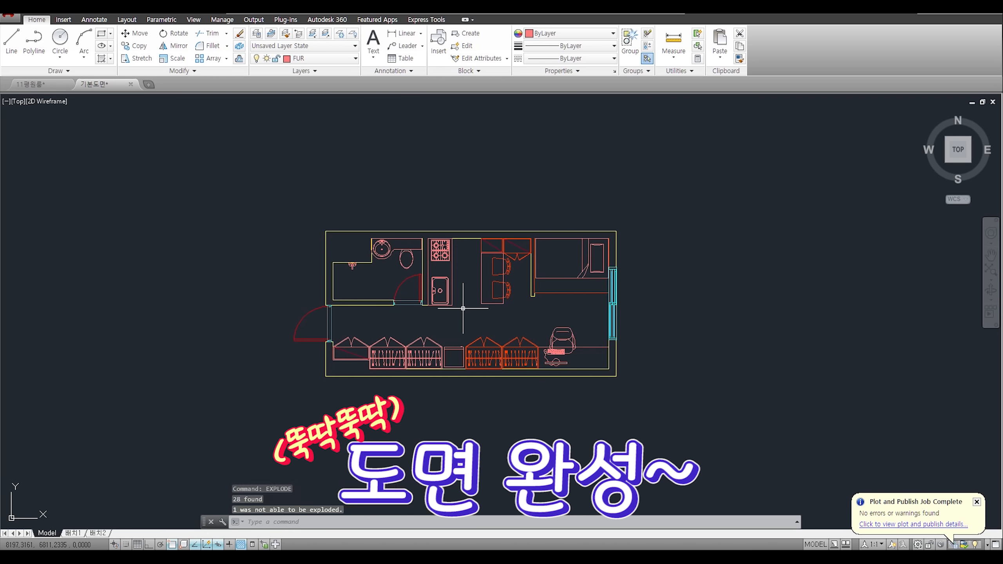
click(639, 404)
click(612, 362)
scroll(576, 302, up, 2)
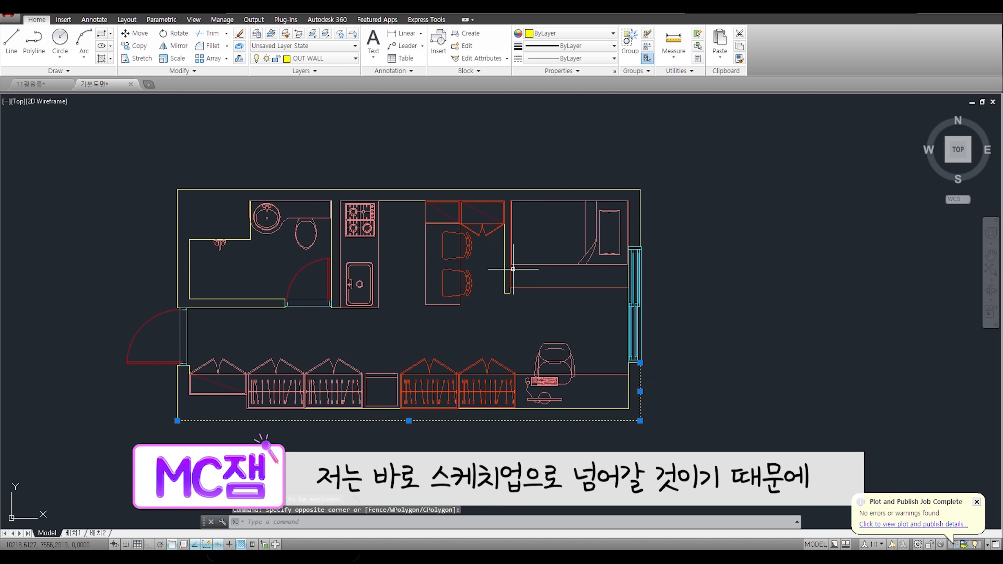
key(Escape)
click(497, 243)
click(493, 228)
key(Escape)
- Put every object of the floor plan on layer 0 so all lines share one colour
click(120, 150)
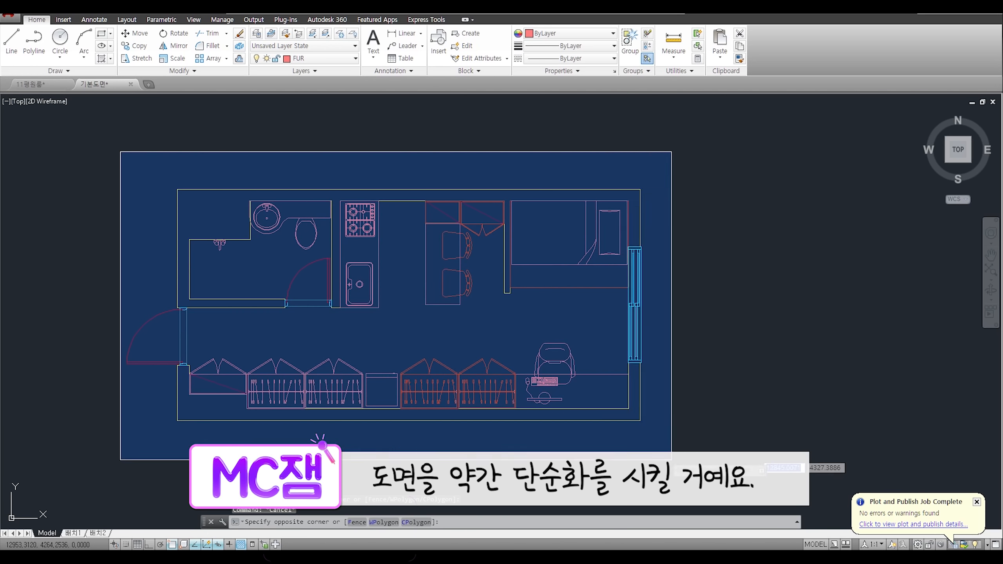
click(672, 461)
click(310, 58)
click(310, 75)
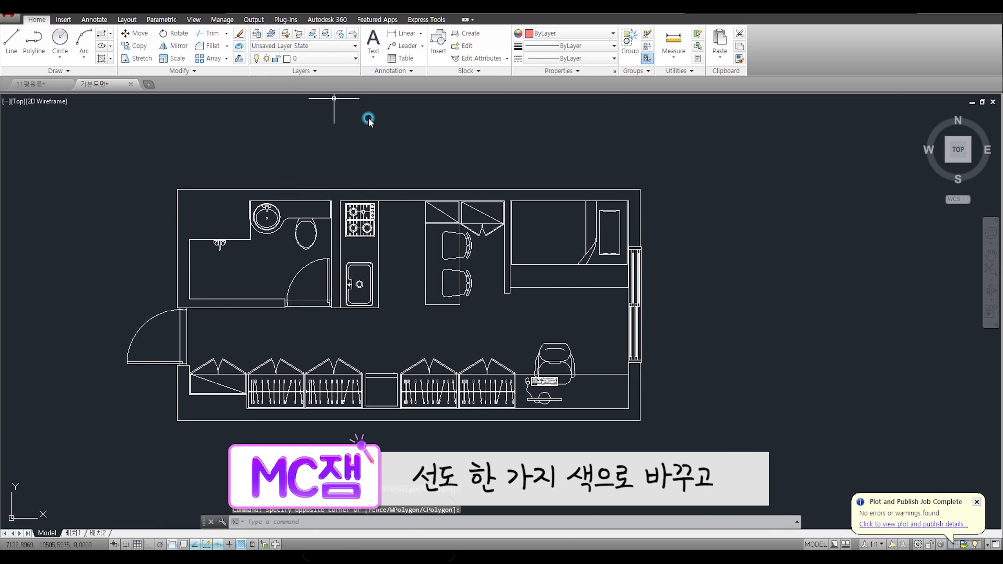
key(Escape)
- Save the simplified drawing as a separate file named 스케치업용
scroll(548, 255, down, 2)
click(8, 18)
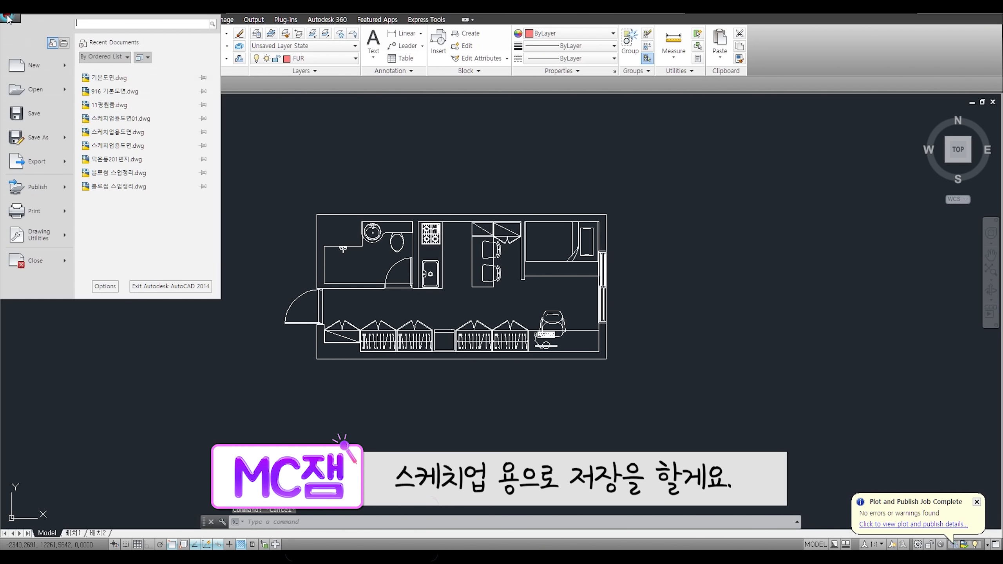
click(44, 134)
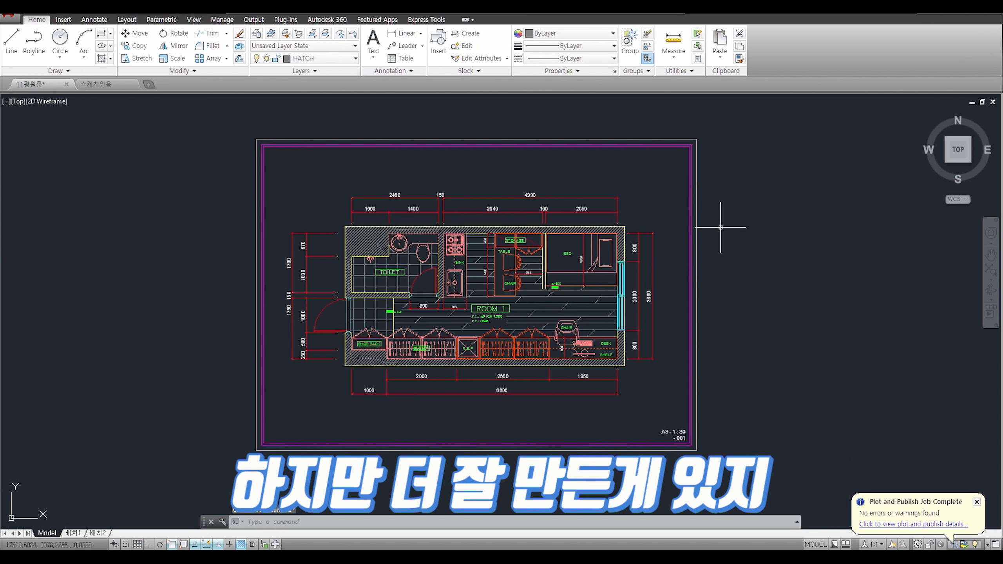
- Examine the detailed 11평원룸 drawing, including its entrance, closets, kitchen, bed area, dimensions, level marks and room labels
scroll(503, 346, up, 5)
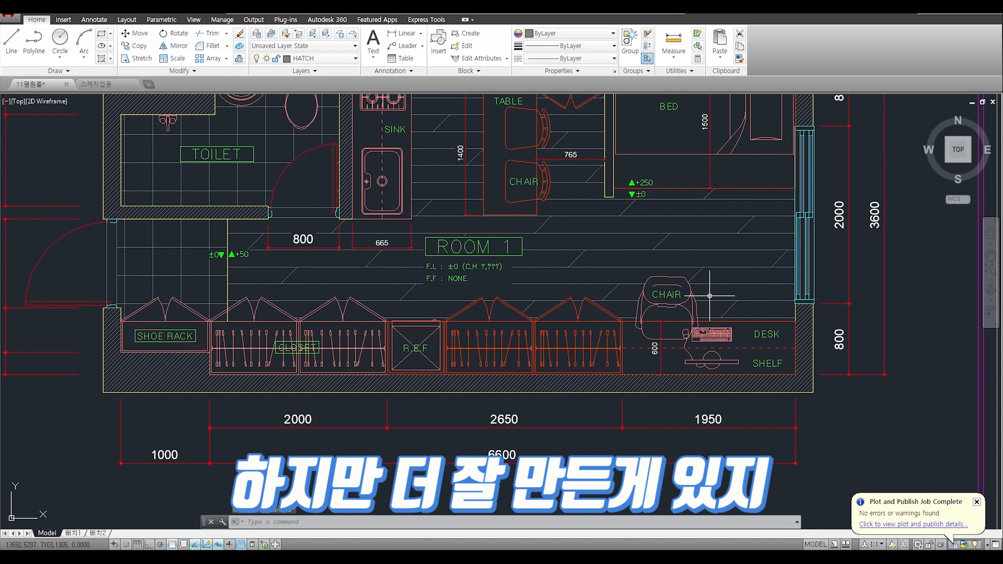
scroll(750, 325, up, 3)
middle_drag(345, 313, 510, 285)
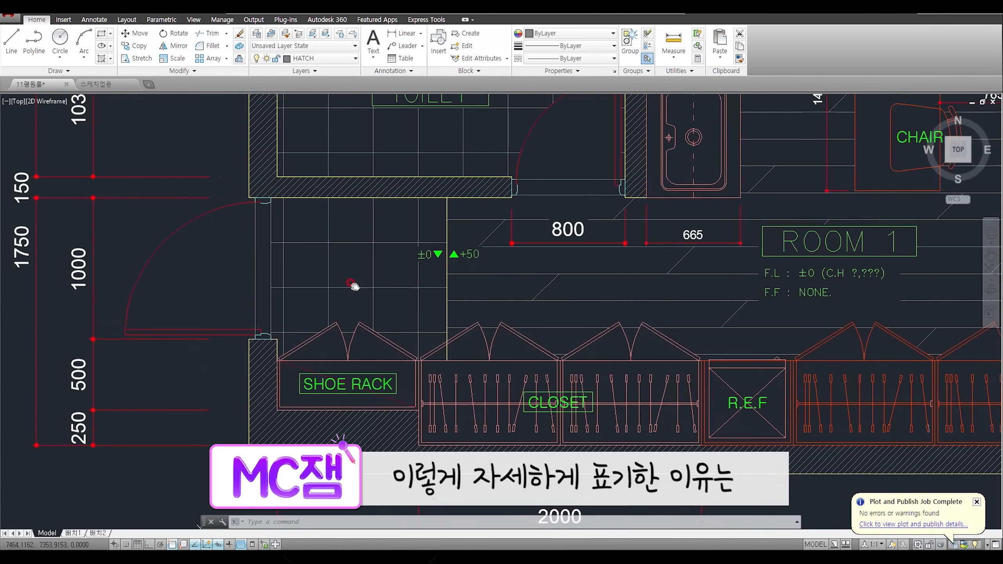
middle_drag(249, 296, 303, 299)
middle_drag(570, 177, 463, 365)
middle_drag(767, 310, 439, 265)
middle_drag(776, 328, 538, 328)
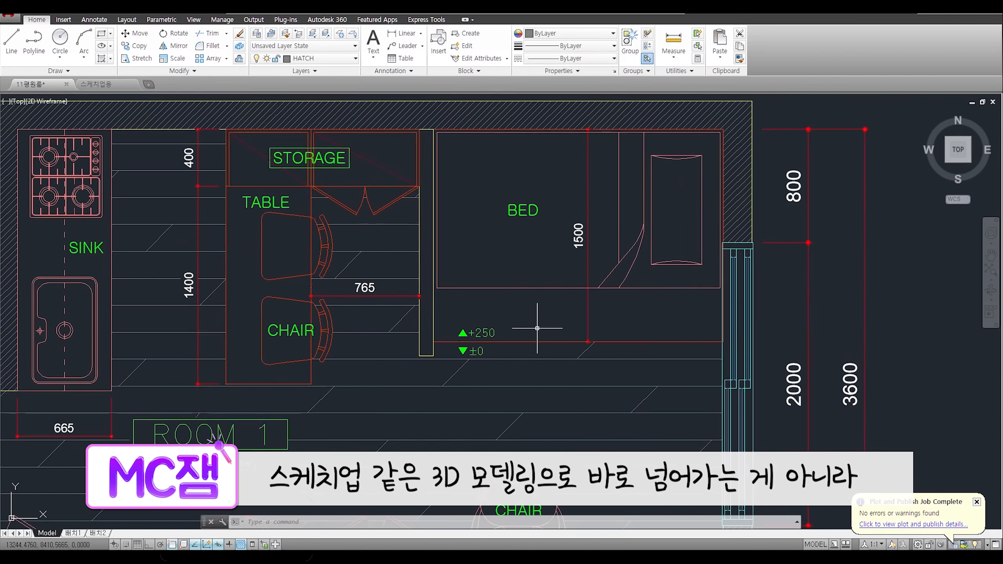
scroll(553, 339, down, 1)
middle_drag(555, 398, 576, 331)
scroll(580, 335, down, 6)
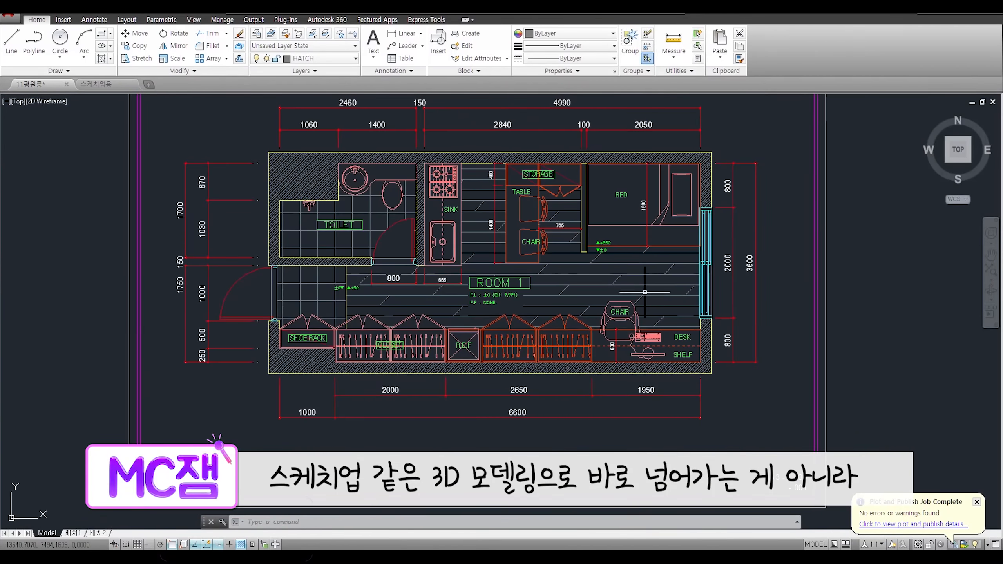
middle_drag(680, 323, 674, 324)
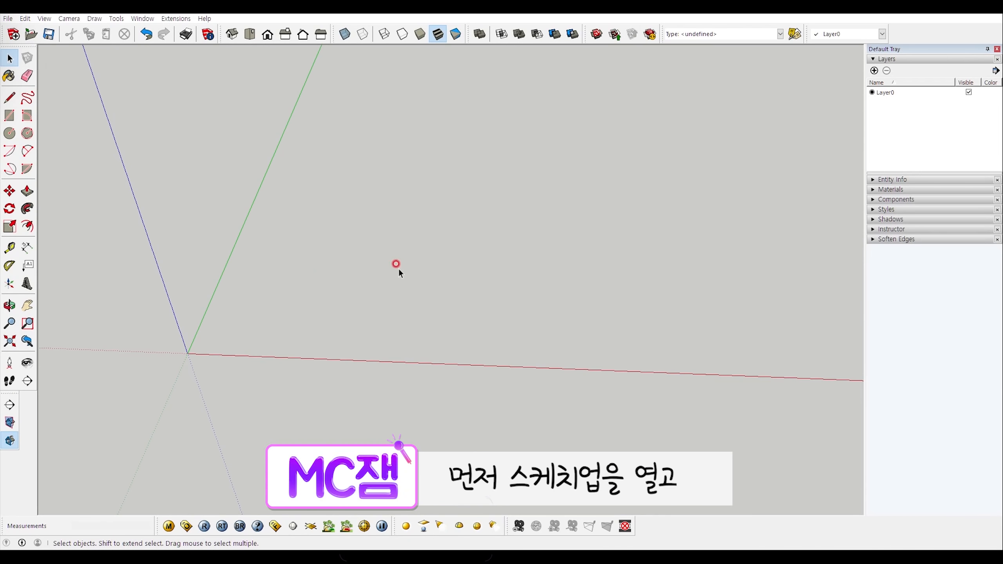
- Switch to SketchUp and import the 스케치업용 DWG drawing with millimeters as the import unit
click(7, 19)
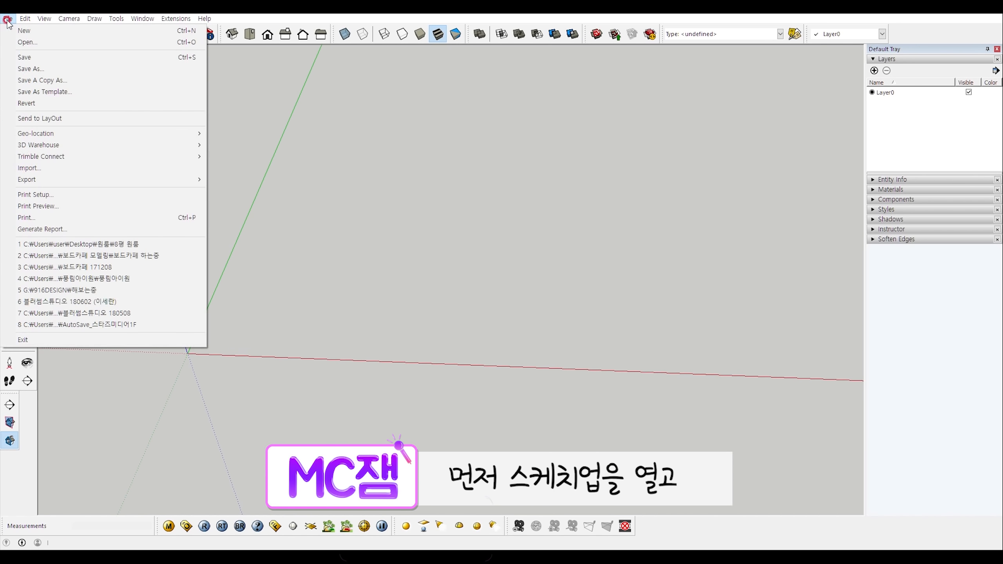
click(46, 168)
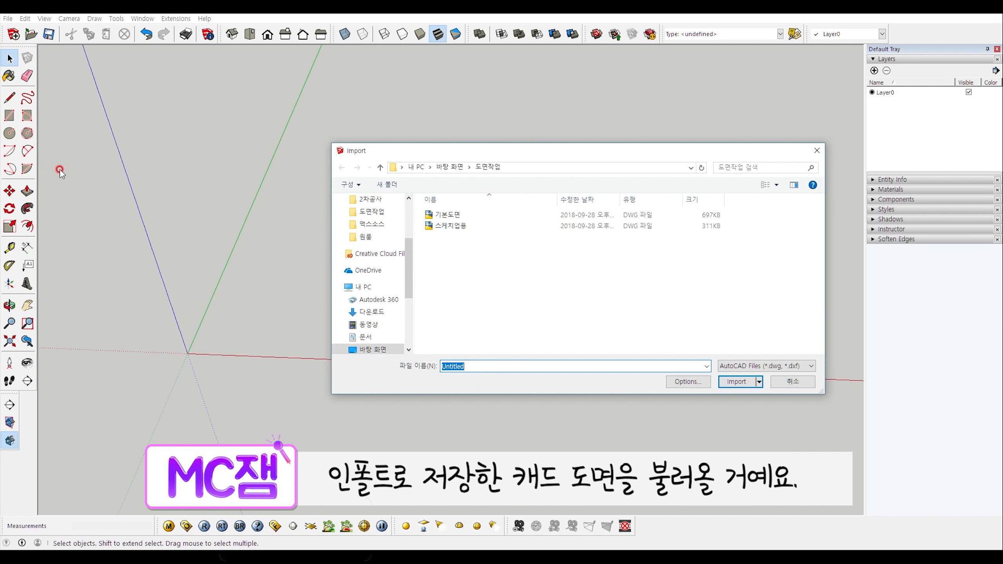
click(452, 227)
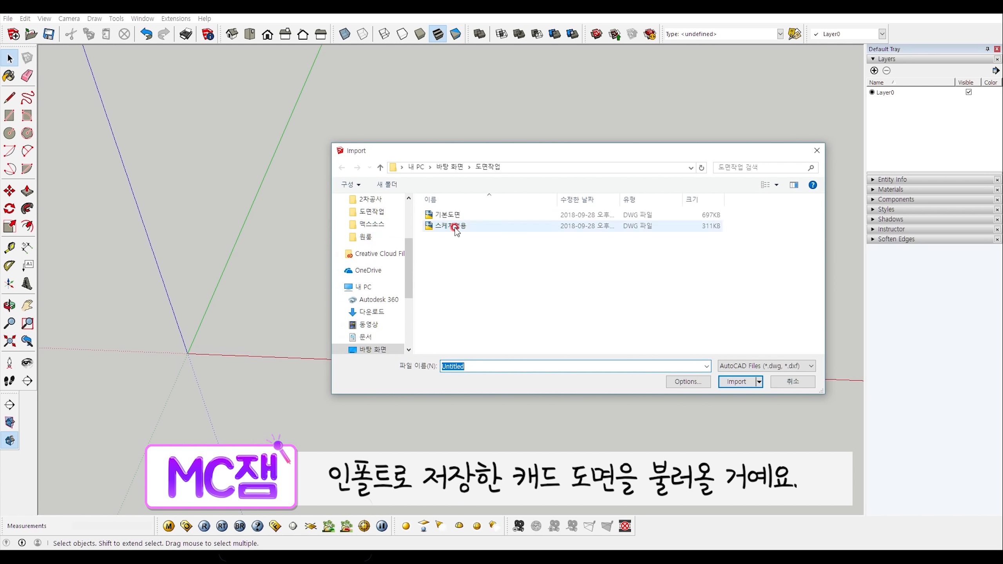
click(687, 381)
click(586, 325)
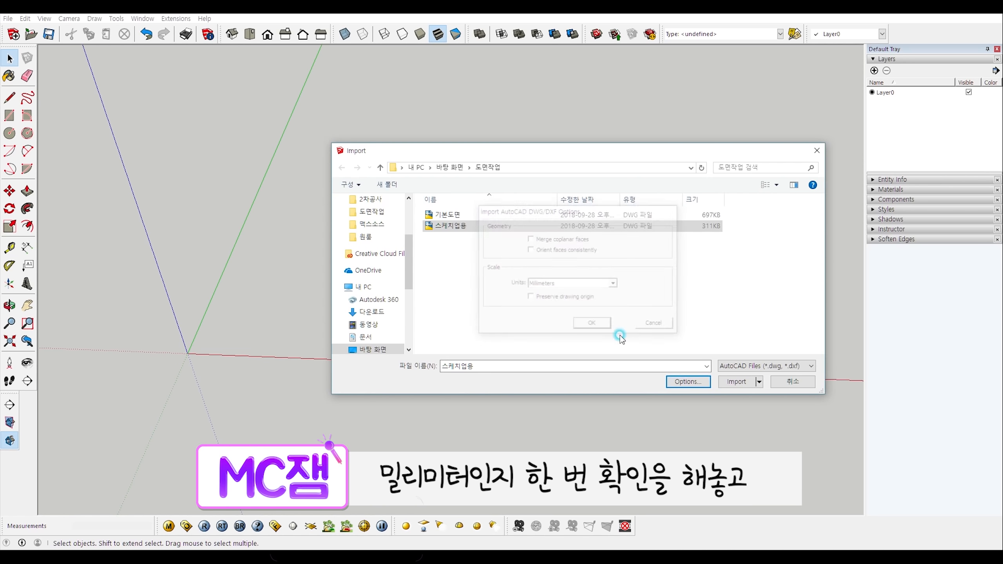
click(742, 382)
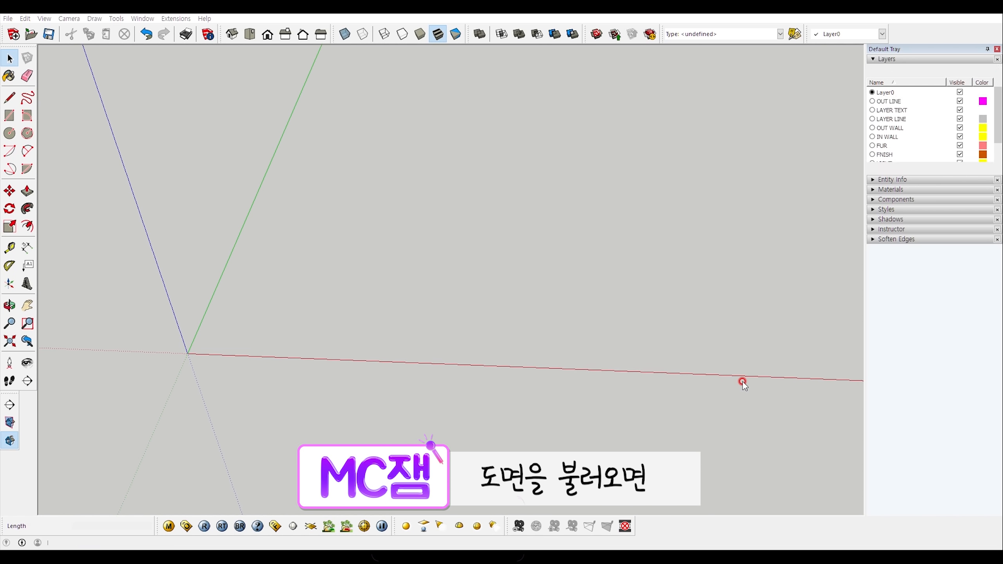
click(426, 336)
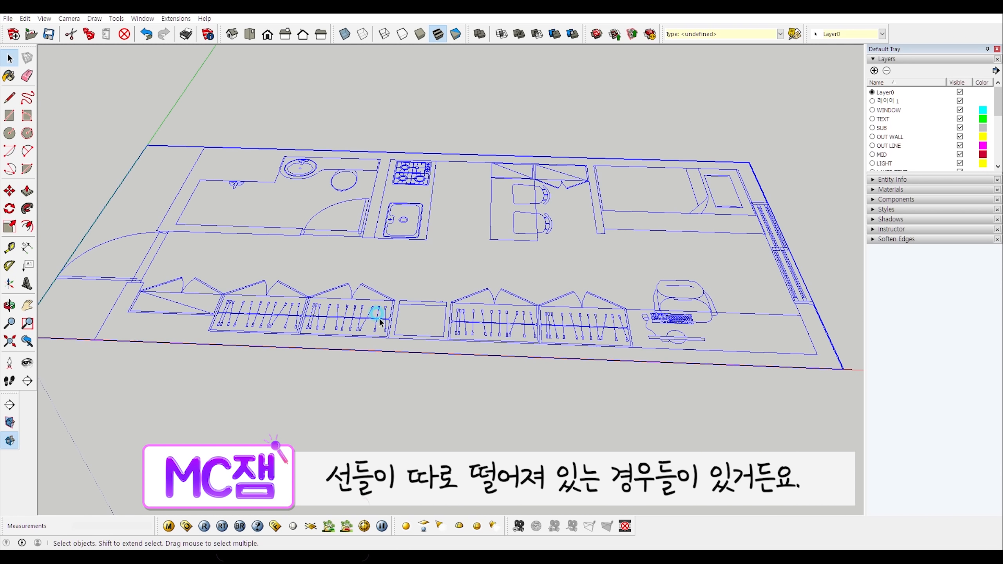
- Delete all imported layers except Layer0 and lock the imported floor plan against changes
double_click(358, 318)
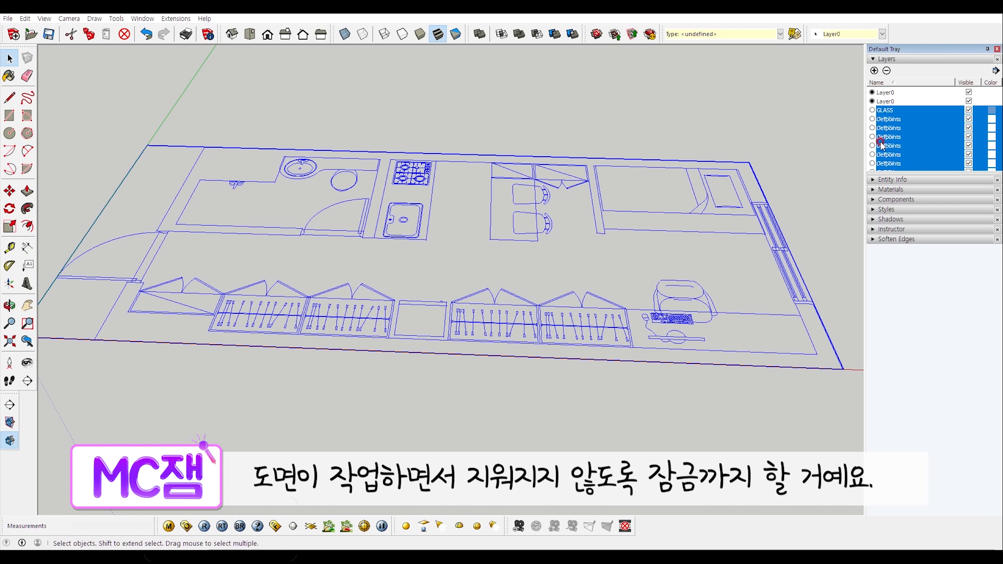
click(468, 377)
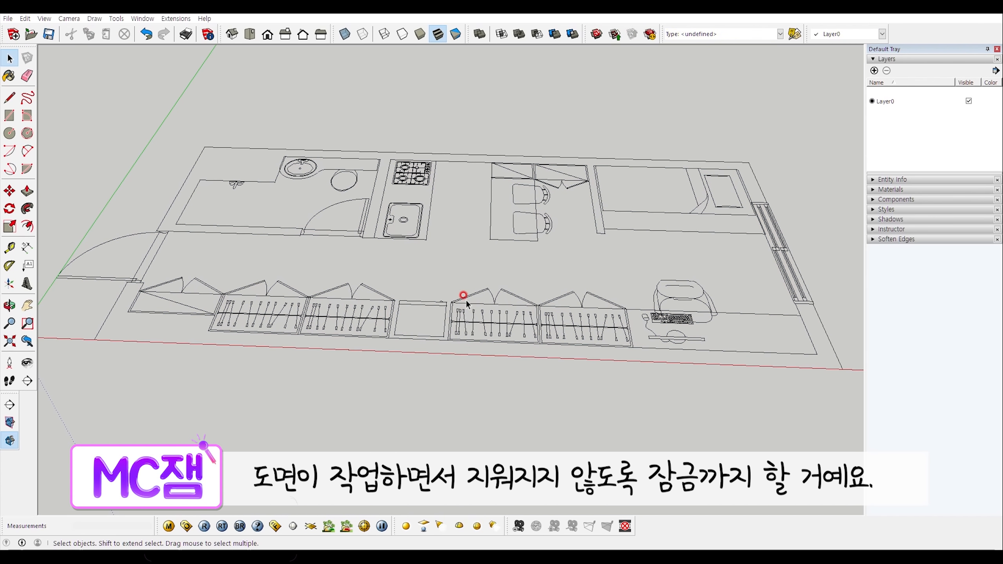
click(465, 299)
right_click(465, 299)
click(507, 342)
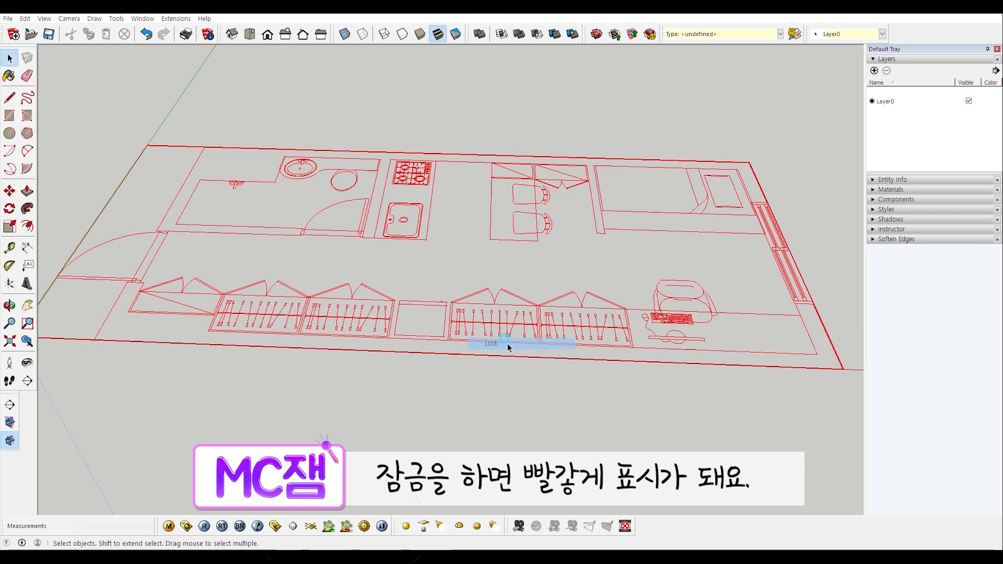
click(500, 441)
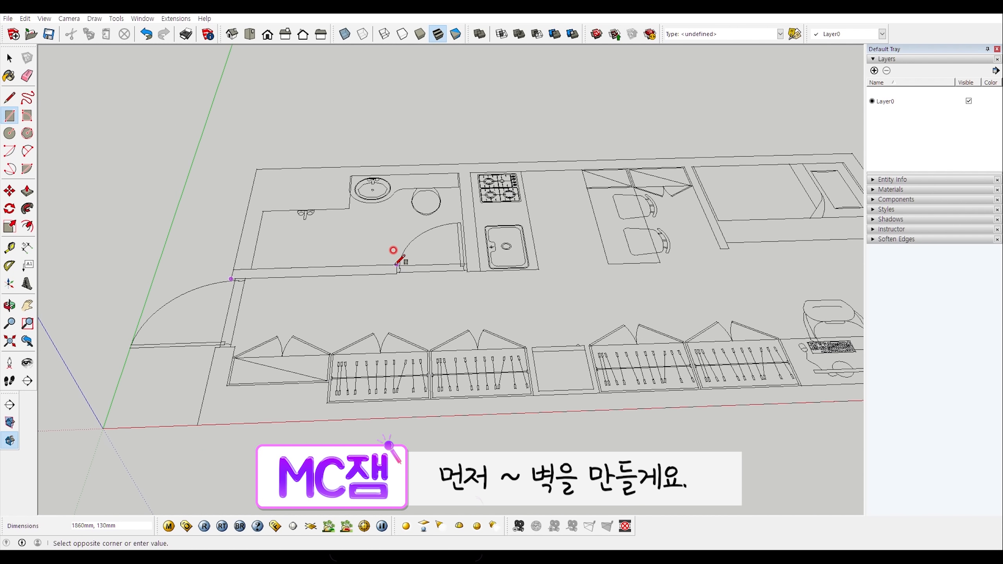
- Trace rectangles over the 1860 × 130 mm and 200 × 1030 mm bathroom walls, the 1260 × 870 mm corner block, the 6540 × 200 mm wall and the window-side segment
click(397, 266)
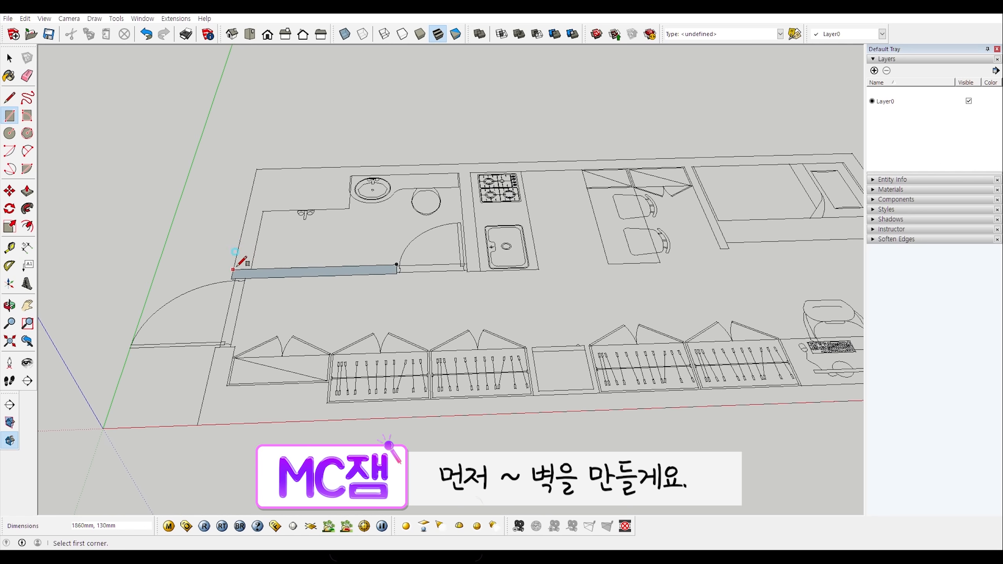
click(262, 210)
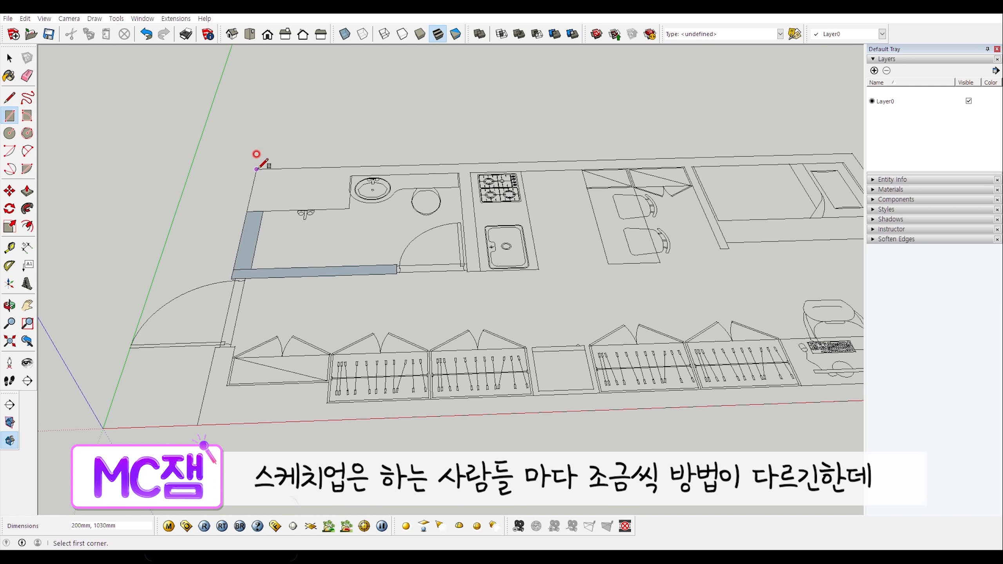
drag(256, 169, 349, 207)
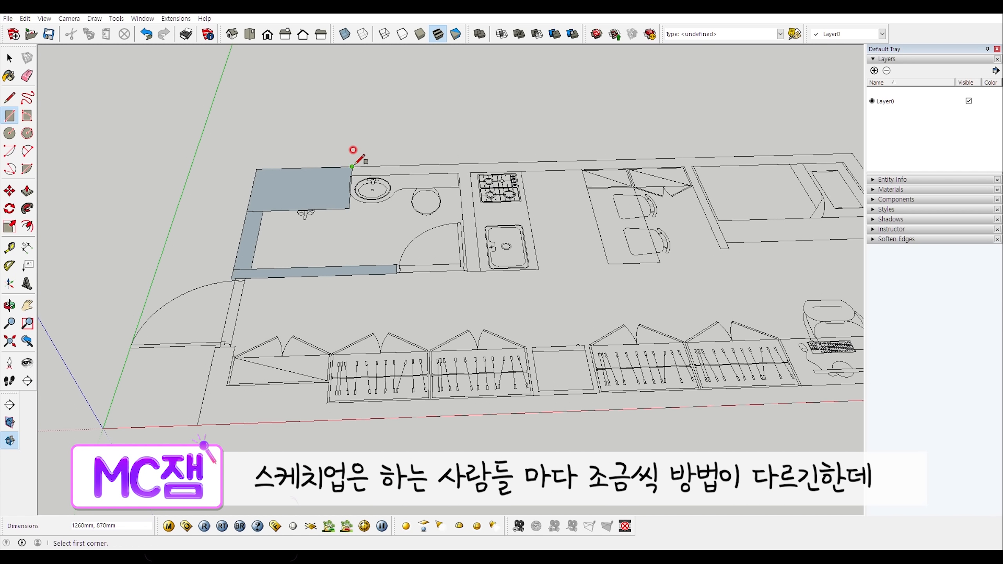
shift+middle_drag(762, 204, 560, 222)
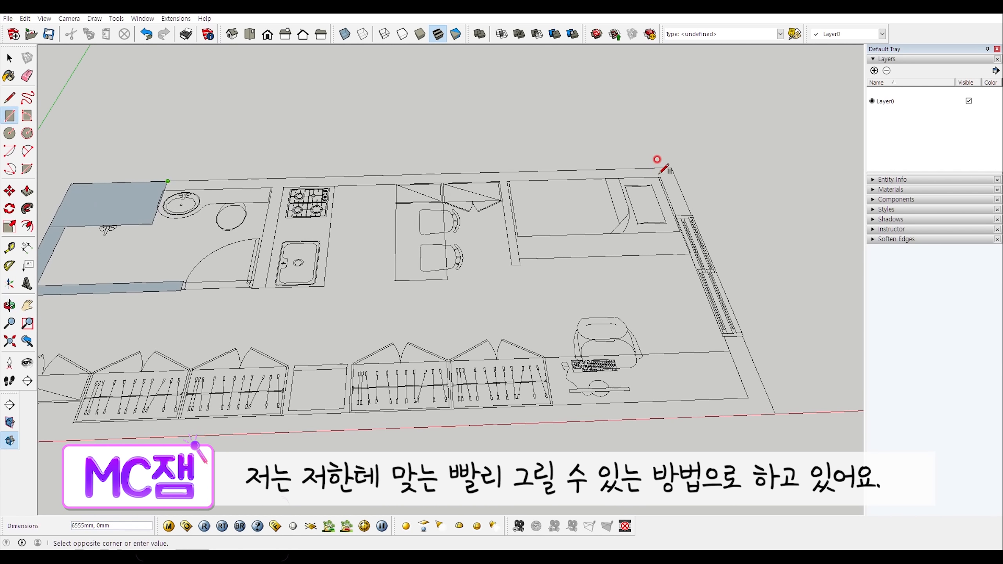
drag(659, 176, 657, 167)
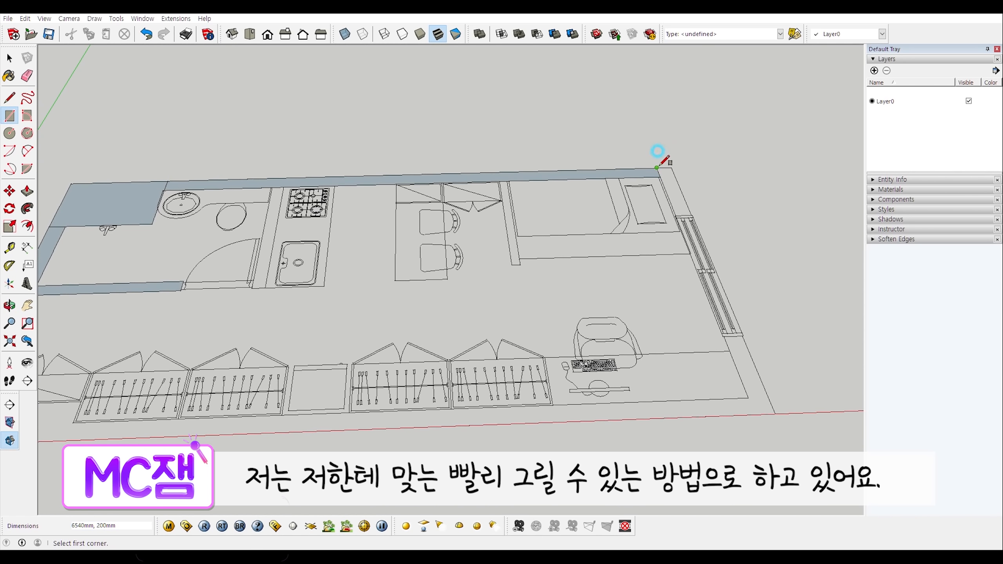
click(691, 215)
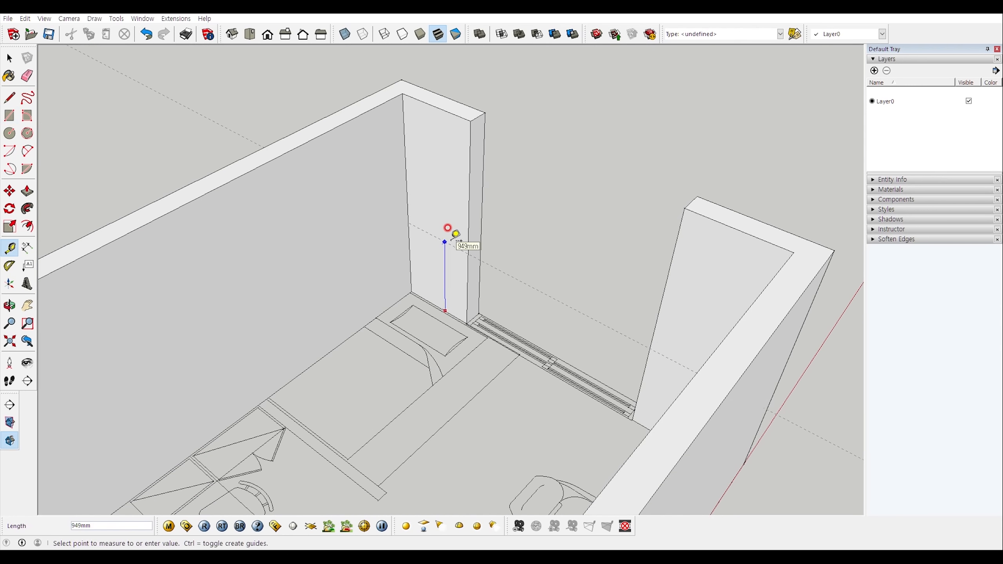
- Place a guide 1000 mm above the floor, split the wall end there, and extrude its lower face 2000 mm across the window opening, erasing the leftover seam
key(Return)
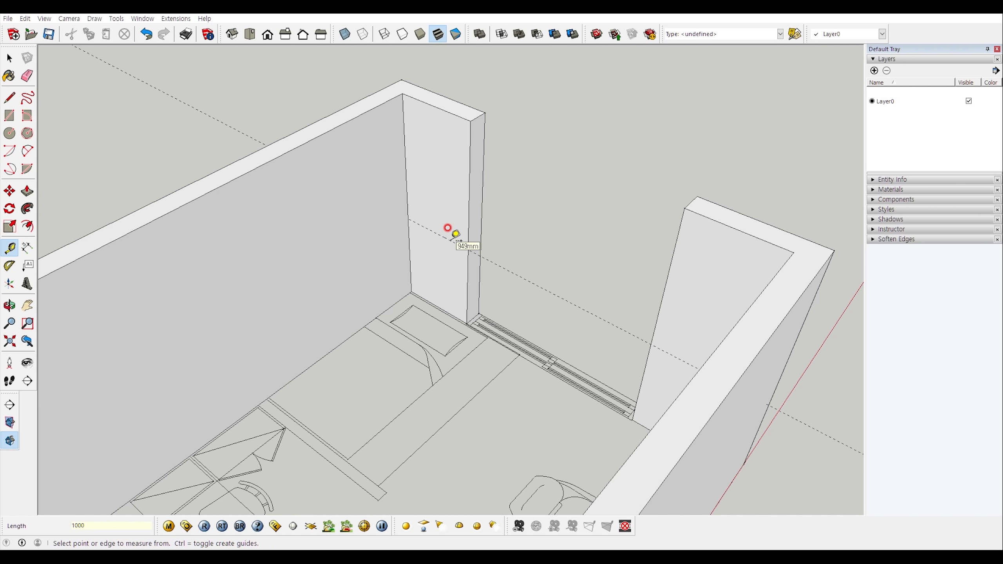
key(l)
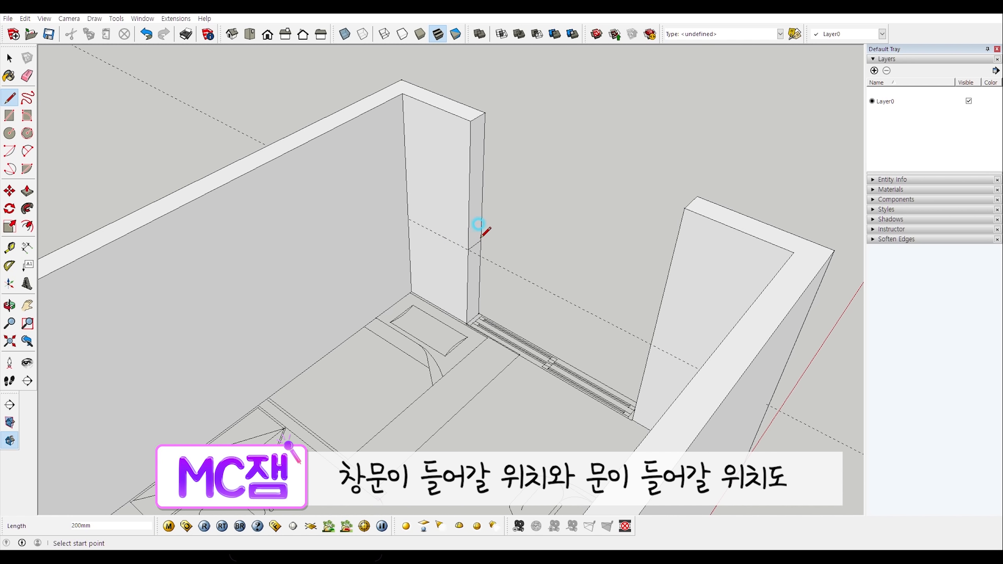
key(p)
click(472, 265)
click(662, 283)
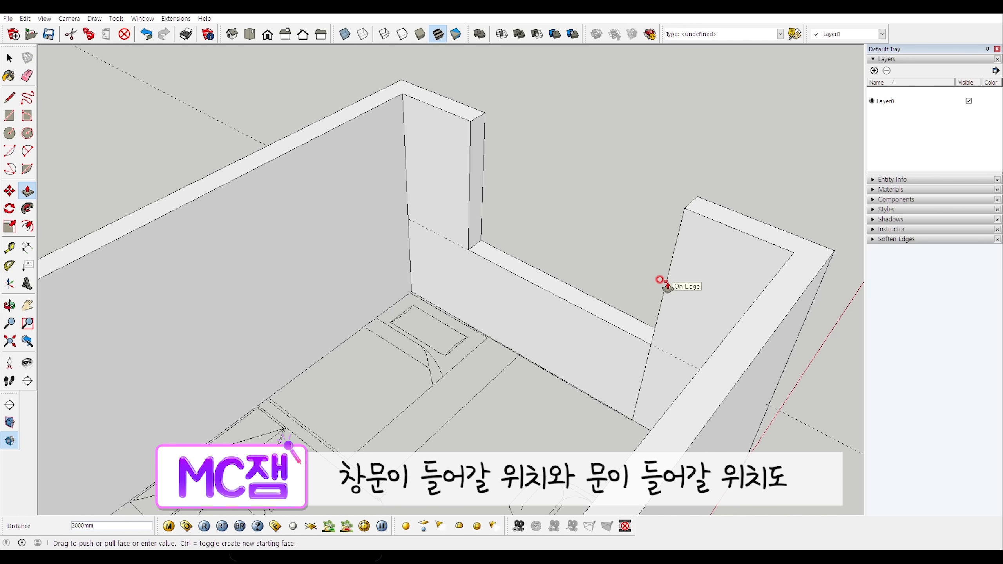
key(e)
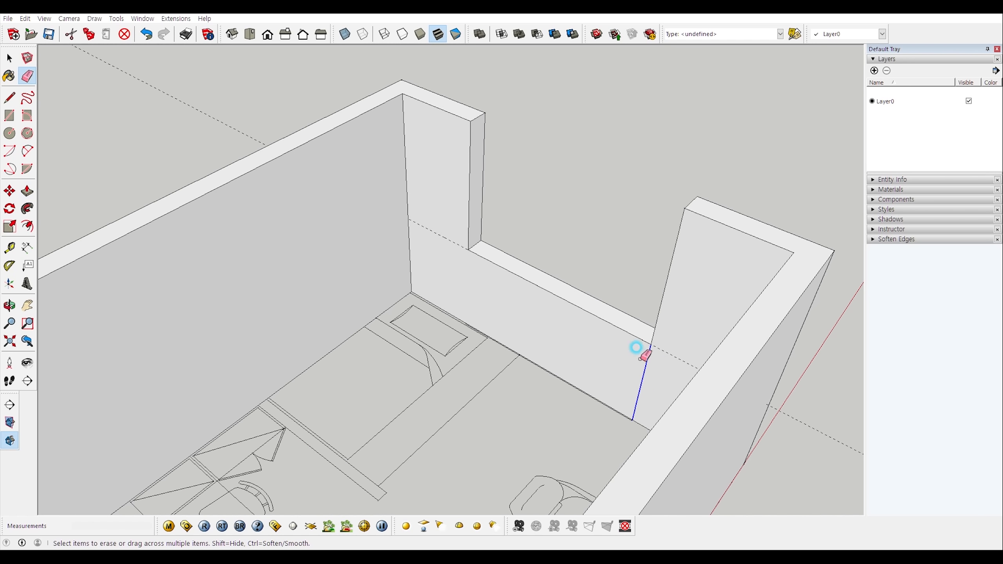
mouse_move(638, 351)
middle_down()
mouse_move(414, 320)
mouse_move(302, 358)
middle_up()
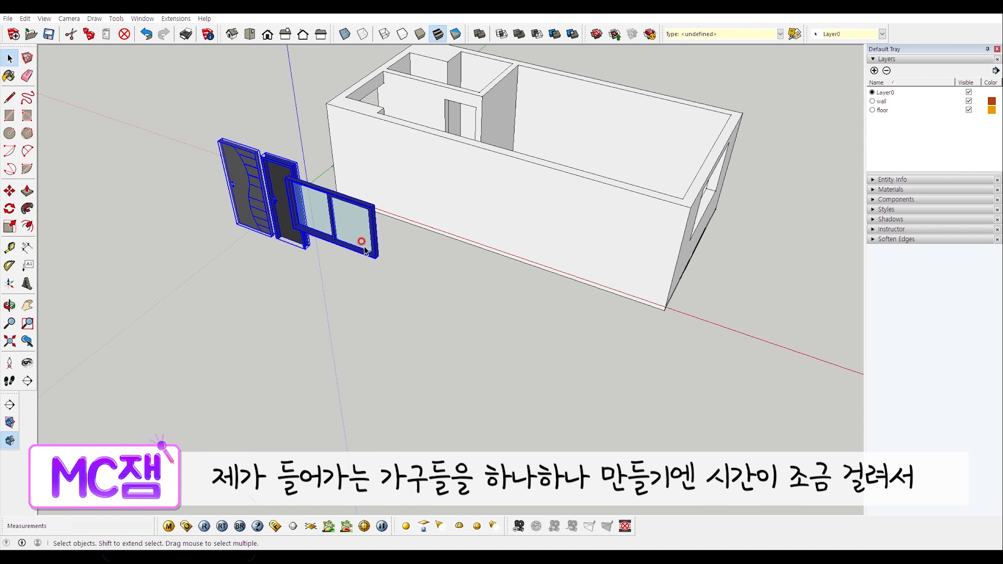
- Rotate the prepared two-pane window by 90 degrees to match the direction of the window wall
click(363, 246)
key(q)
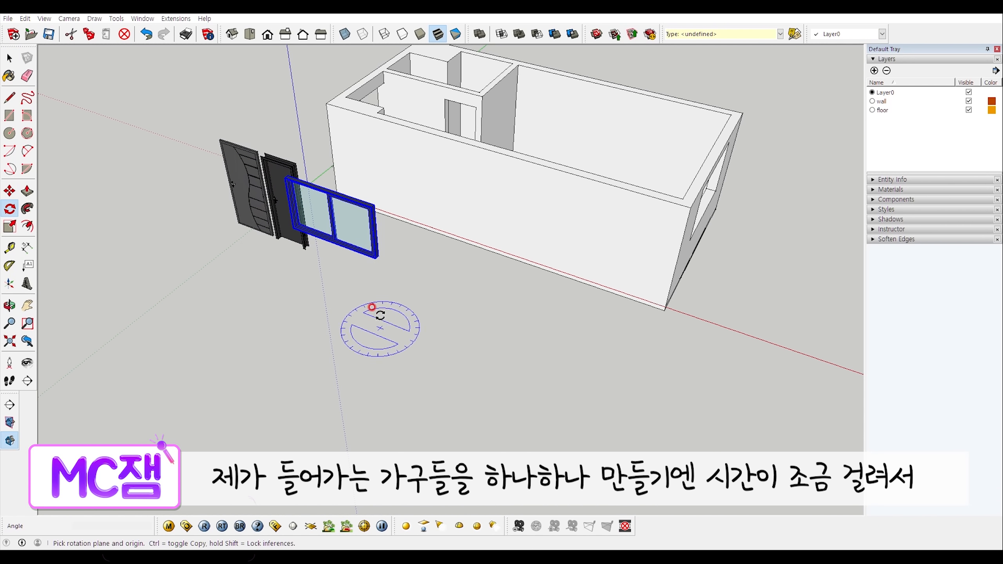
click(441, 322)
click(437, 295)
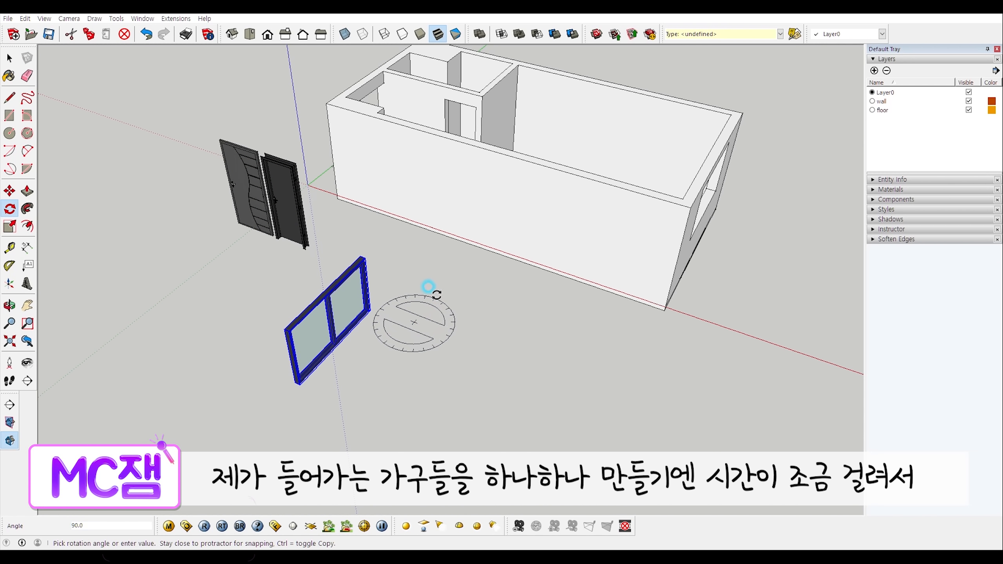
- Move the window by its lower frame corner into the lower corner of the opening in the end wall
key(m)
scroll(301, 377, up, 2)
scroll(296, 382, up, 5)
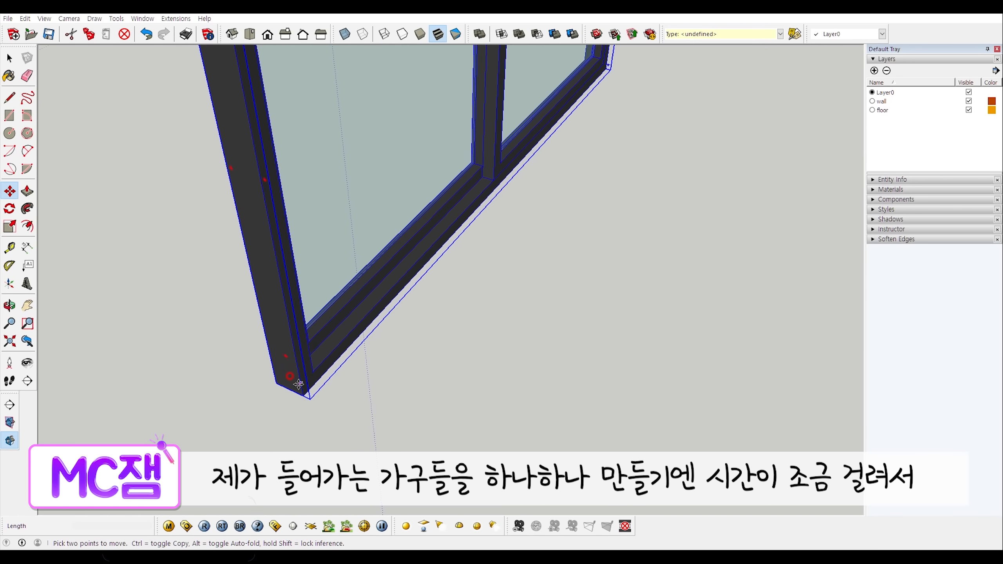
click(306, 397)
scroll(548, 287, down, 6)
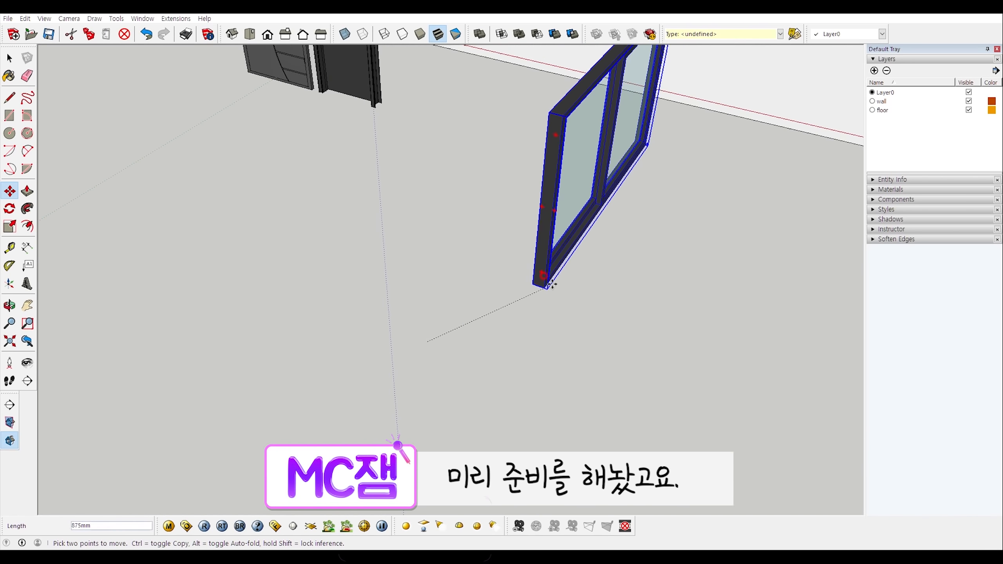
middle_drag(722, 197, 93, 348)
scroll(387, 257, up, 3)
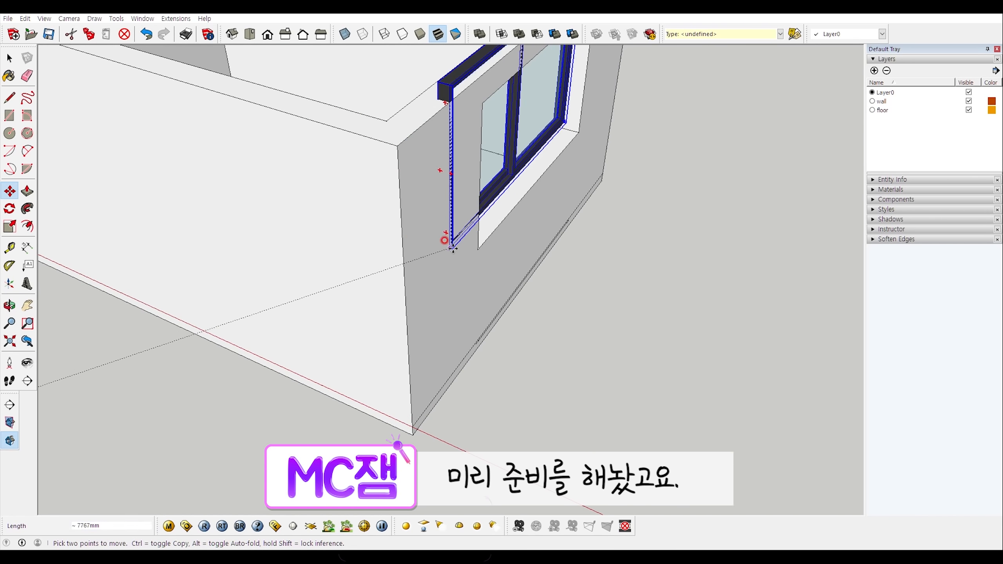
click(509, 251)
scroll(172, 249, down, 3)
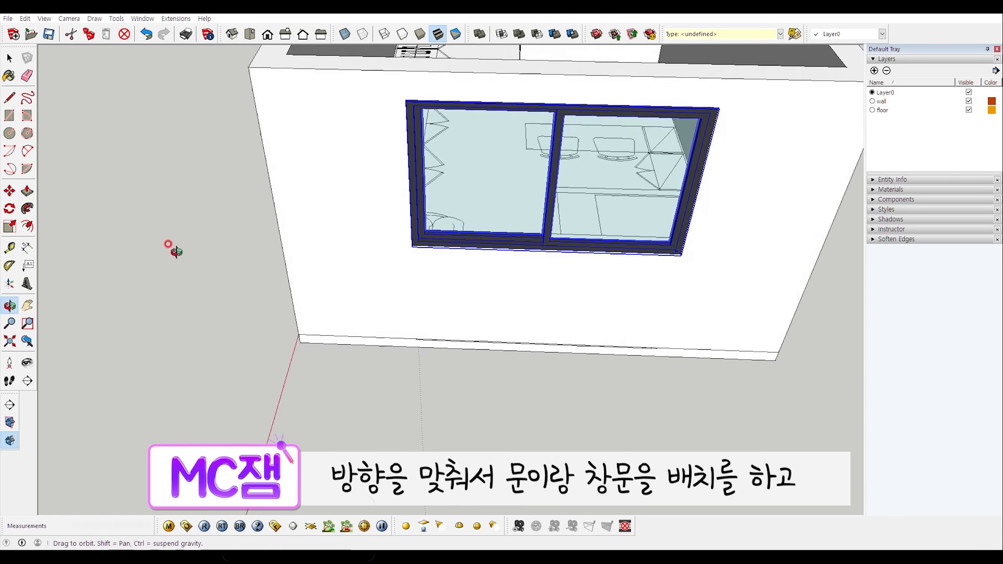
middle_drag(174, 236, 615, 292)
middle_drag(311, 277, 550, 275)
scroll(286, 161, up, 3)
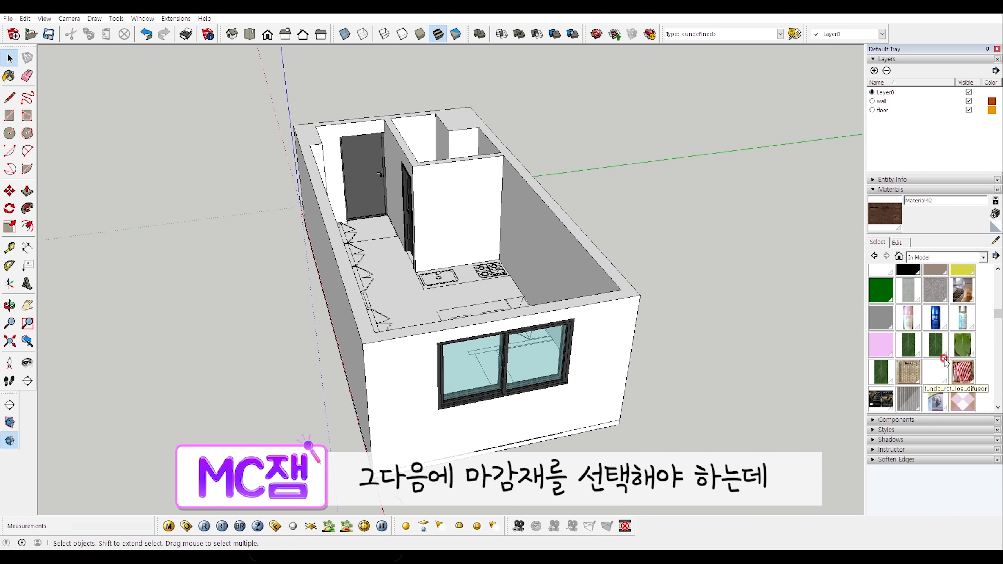
- Choose the wood material Material10 from the in-model materials and paint the apartment floor with it
scroll(944, 360, up, 5)
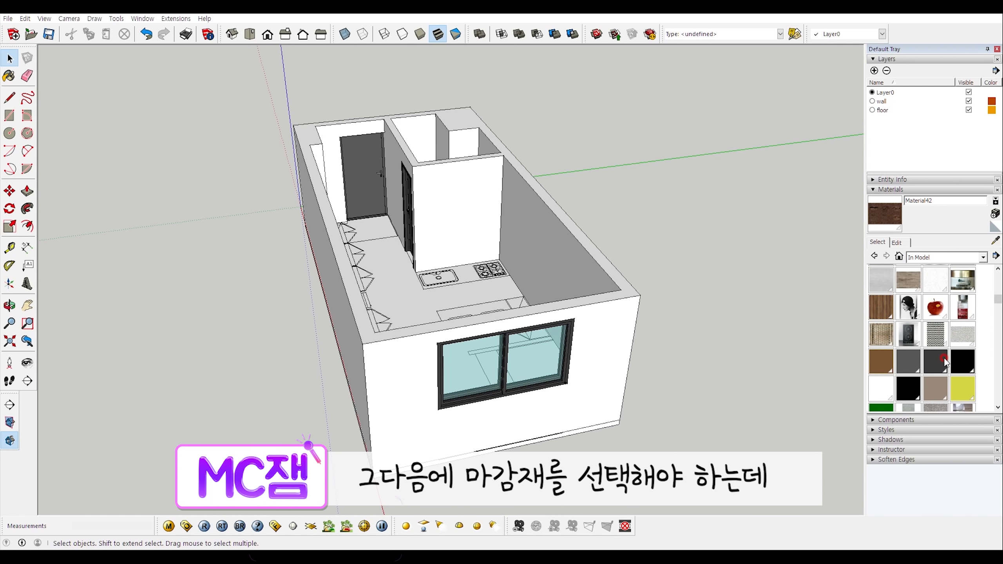
scroll(938, 358, down, 5)
scroll(932, 377, down, 5)
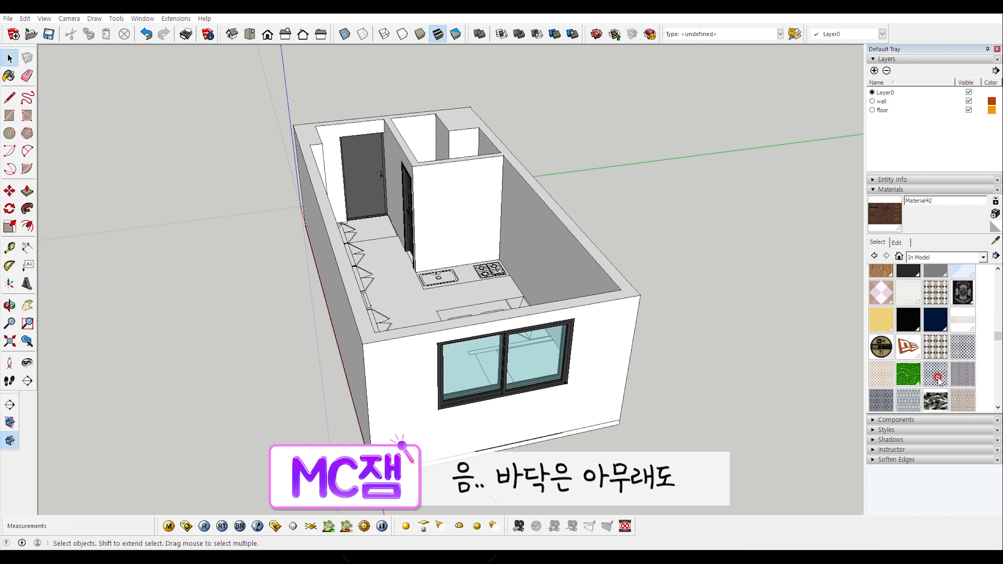
click(881, 328)
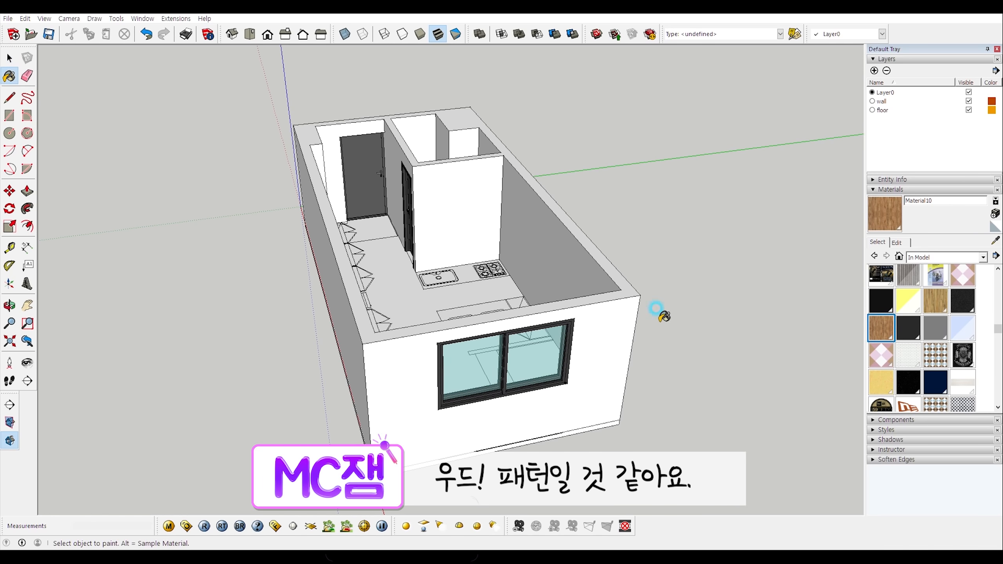
click(431, 294)
- Paint the bathroom floor with the tile material 바닥타일2
mouse_move(442, 231)
middle_down()
mouse_move(690, 336)
mouse_move(633, 404)
middle_up()
shift+middle_drag(414, 292, 670, 348)
middle_drag(434, 345, 732, 248)
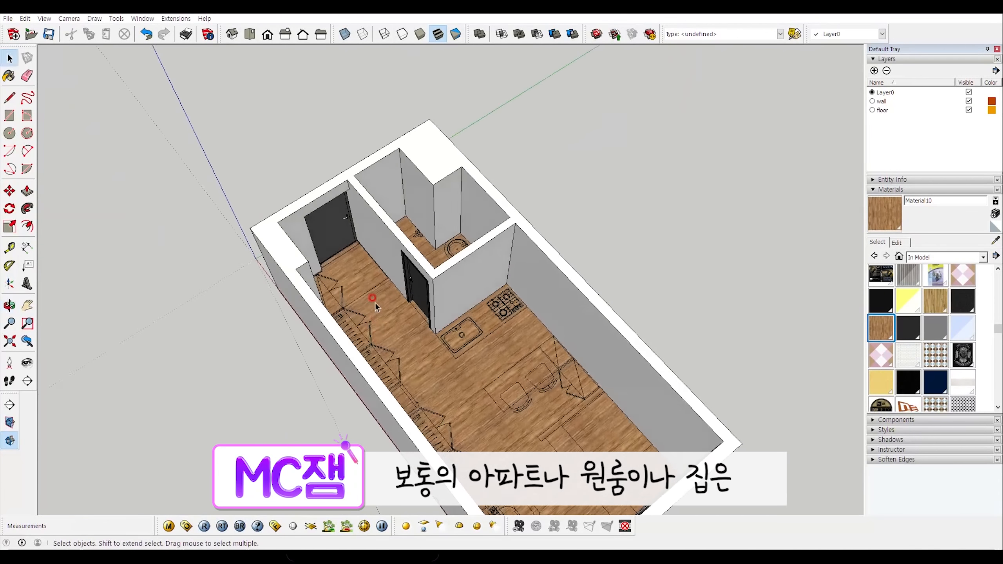
middle_drag(374, 303, 460, 314)
shift+middle_drag(649, 368, 473, 386)
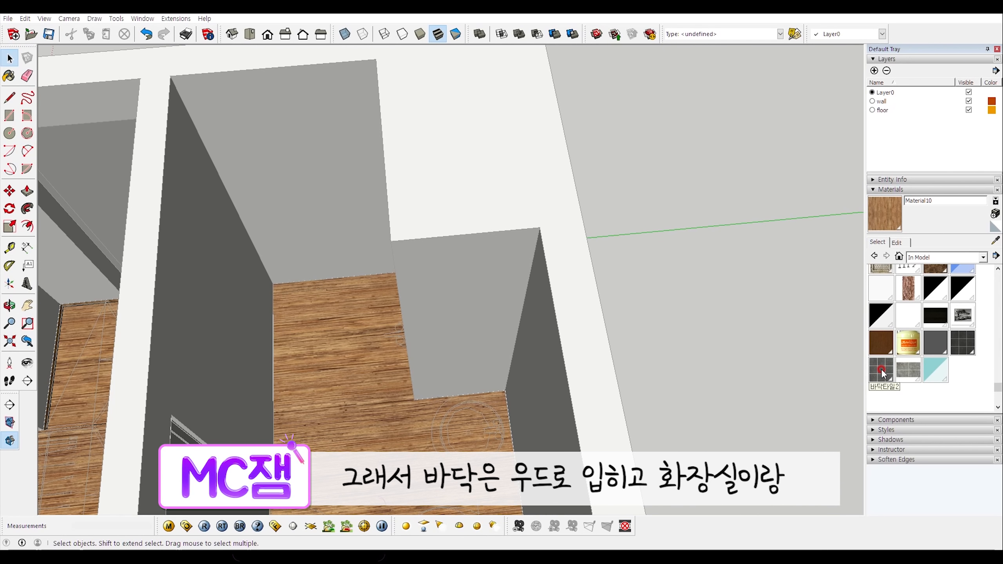
click(883, 369)
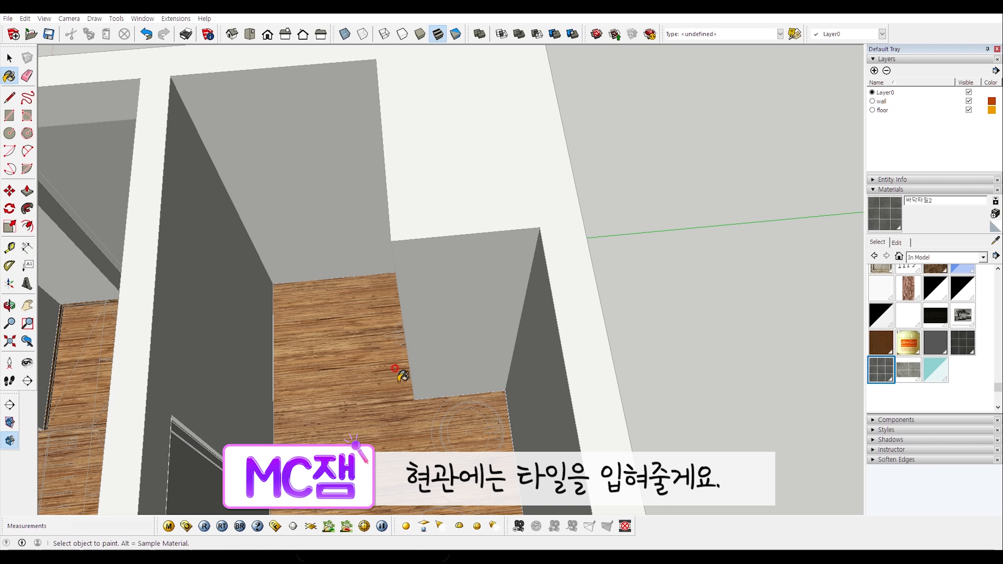
click(364, 362)
- Reposition the bathroom floor's tile texture so that a grout intersection meets the protruding wall corner
mouse_move(364, 362)
middle_down()
mouse_move(351, 399)
mouse_move(378, 368)
middle_up()
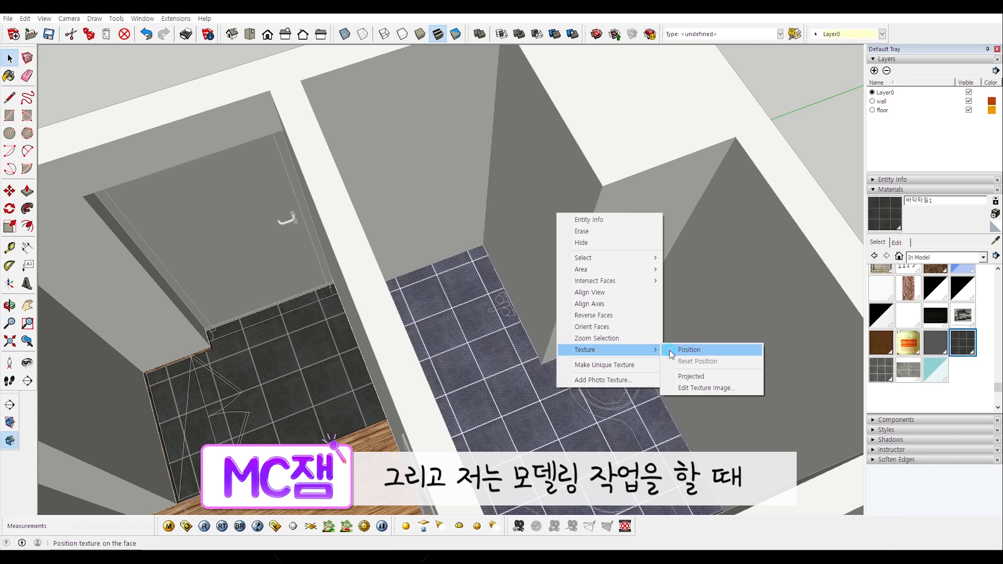
click(680, 347)
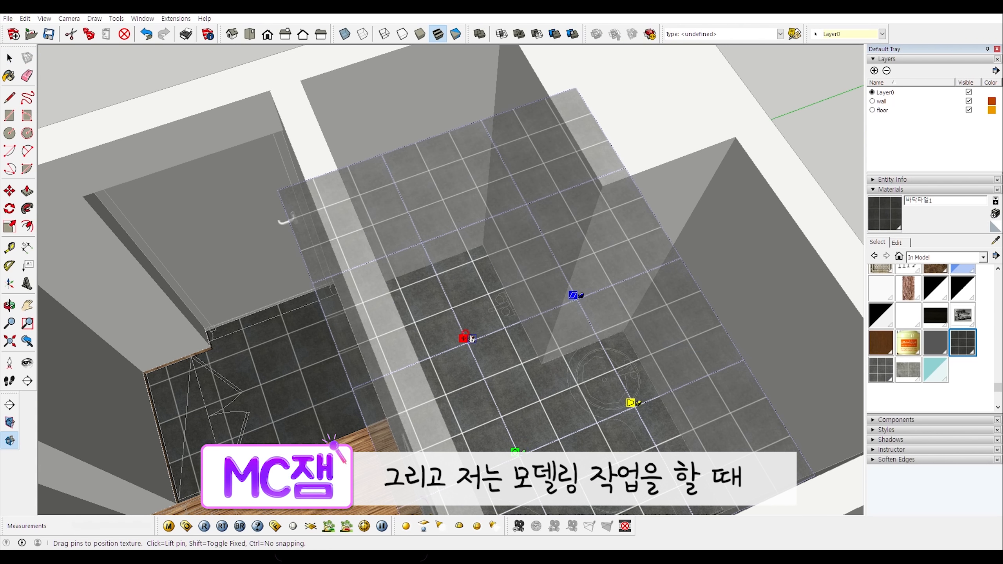
drag(467, 338, 544, 363)
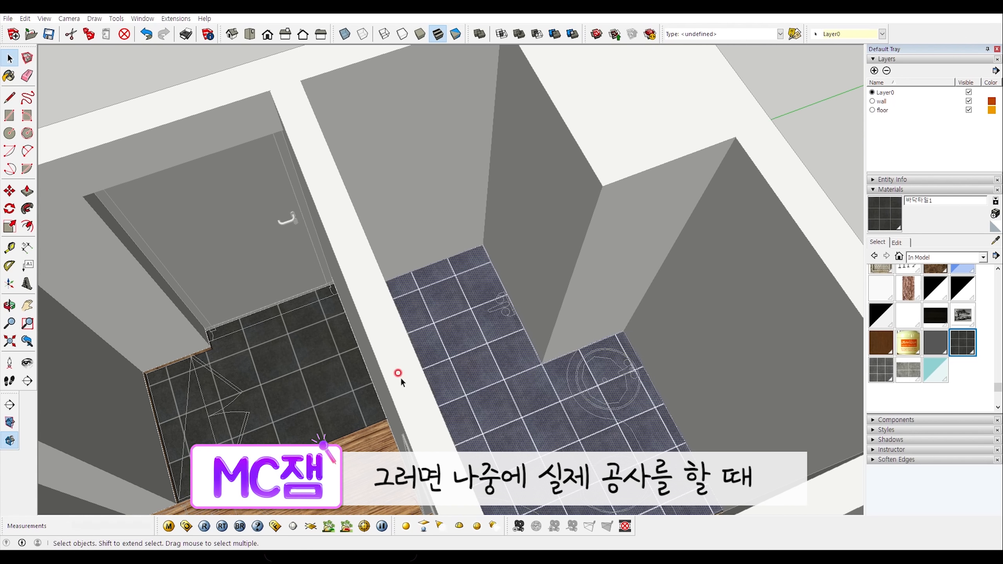
- Reposition the entrance floor's tile texture so that its grid starts at the wall corner beside the front door
middle_drag(401, 377, 356, 349)
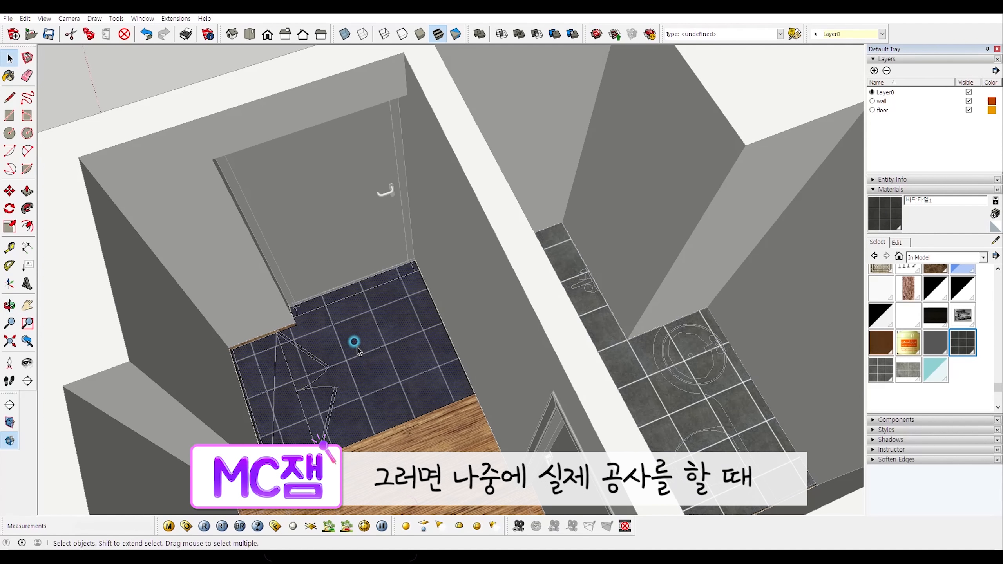
right_click(357, 349)
mouse_move(403, 513)
click(509, 513)
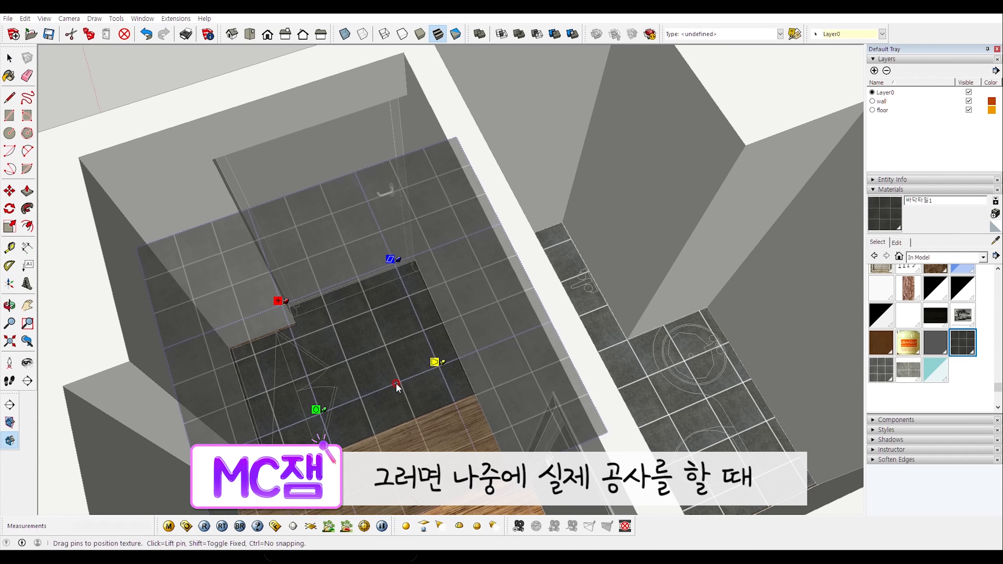
drag(286, 298, 296, 323)
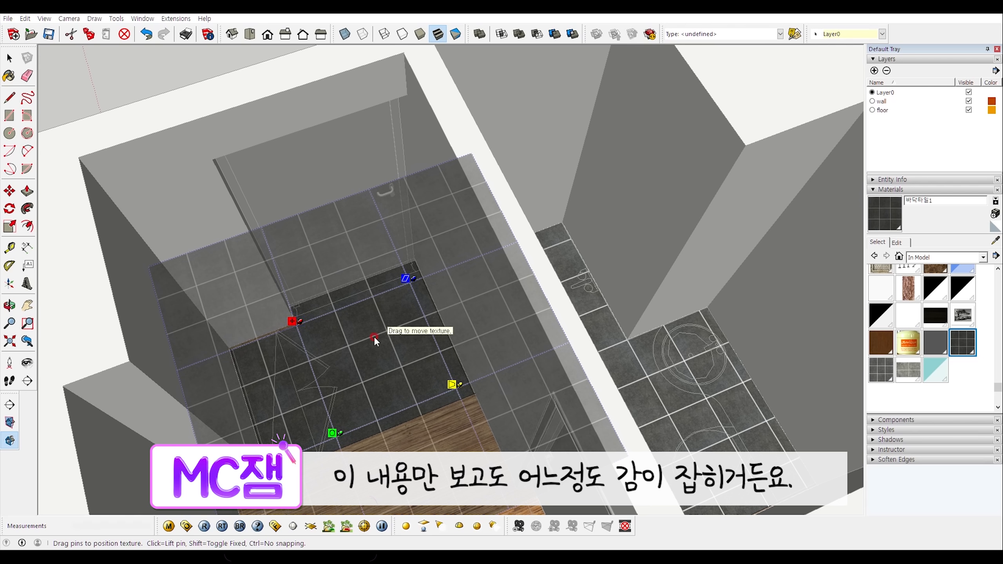
key(Return)
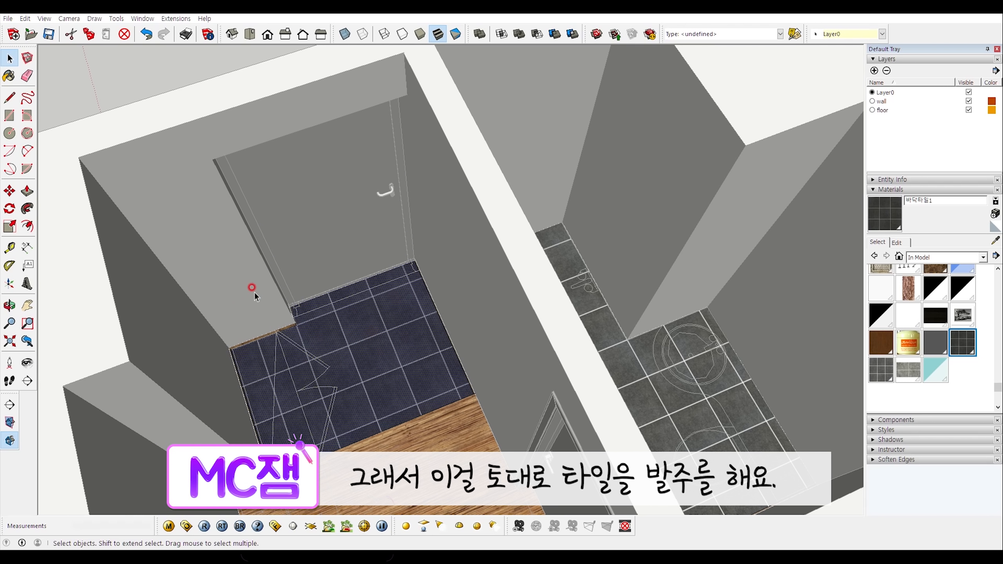
- Paint the bathroom's inner walls with the tile material 벽타일
scroll(253, 371, up, 5)
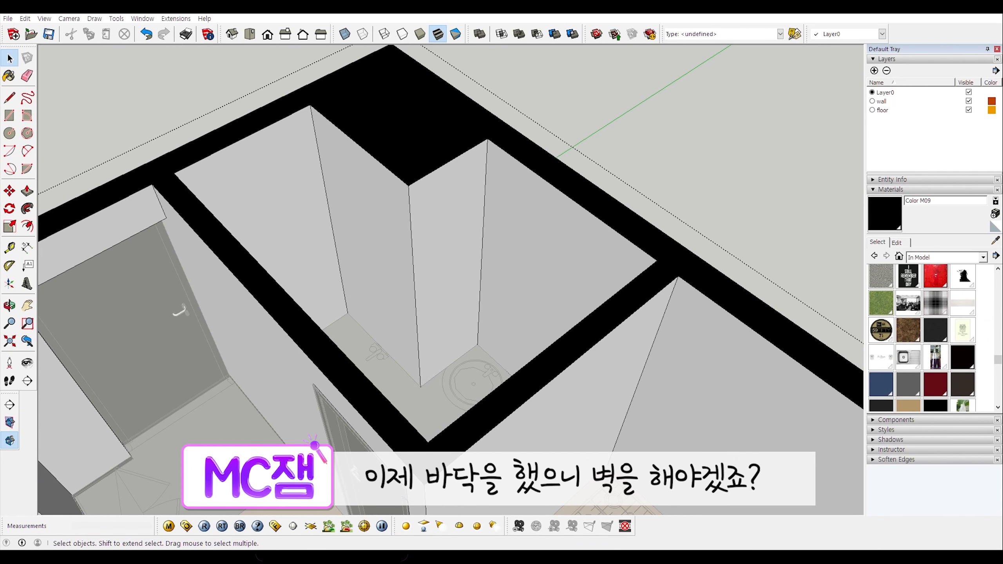
scroll(939, 355, down, 5)
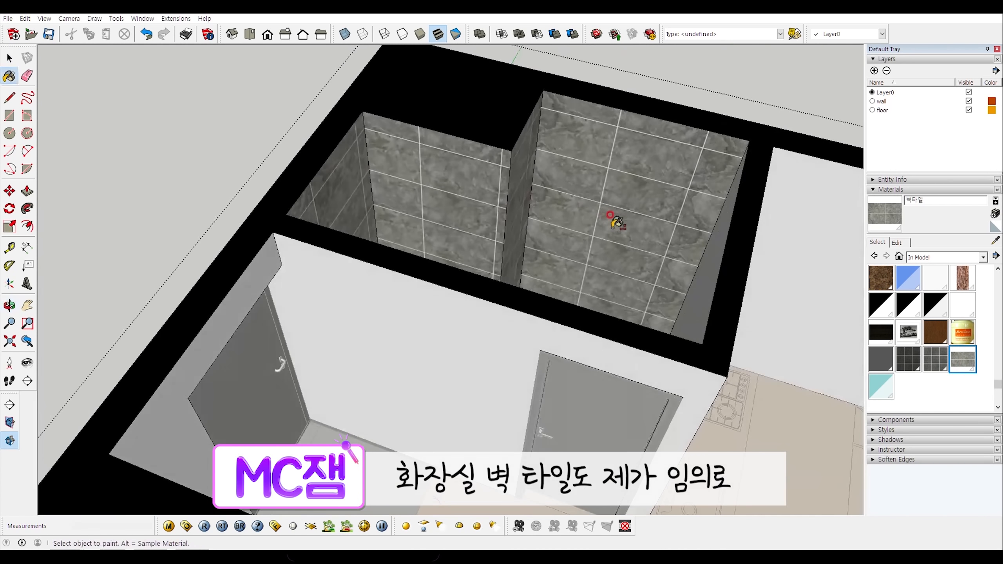
mouse_move(609, 224)
middle_down()
mouse_move(472, 265)
mouse_move(605, 264)
middle_up()
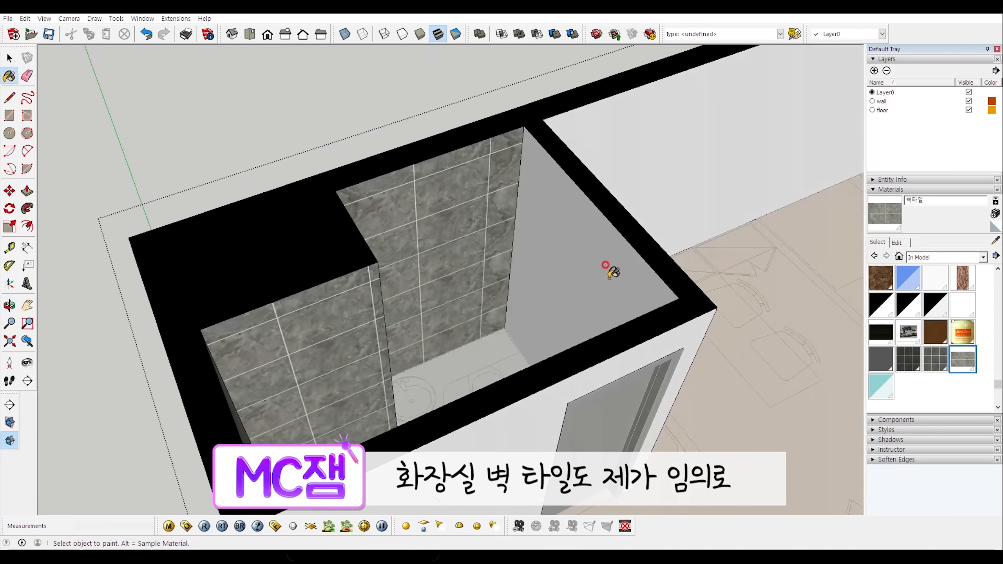
click(592, 266)
middle_drag(481, 280, 537, 280)
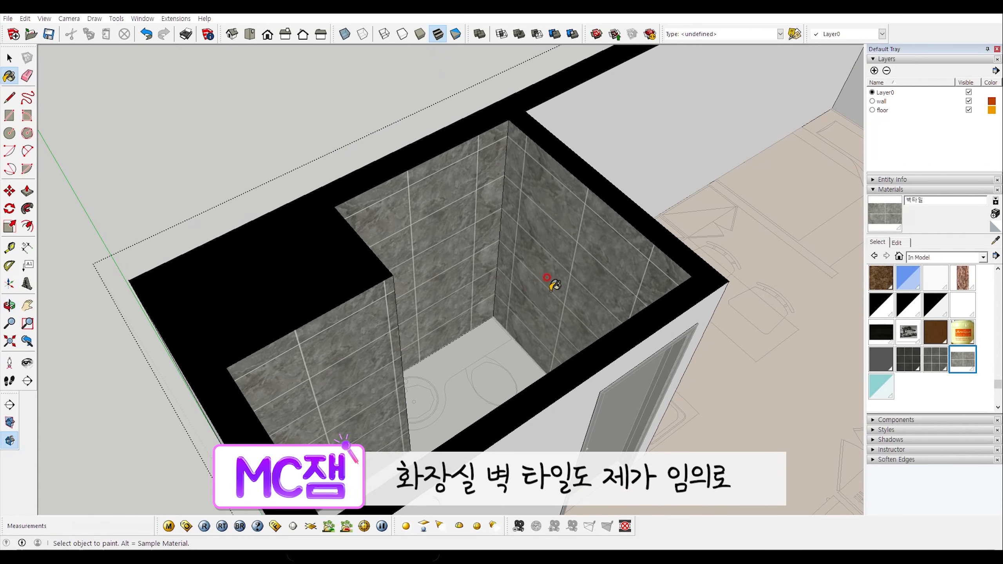
- Reposition the wall tile texture on the bathroom's inner wall on the kitchen side
key(space)
right_click(542, 263)
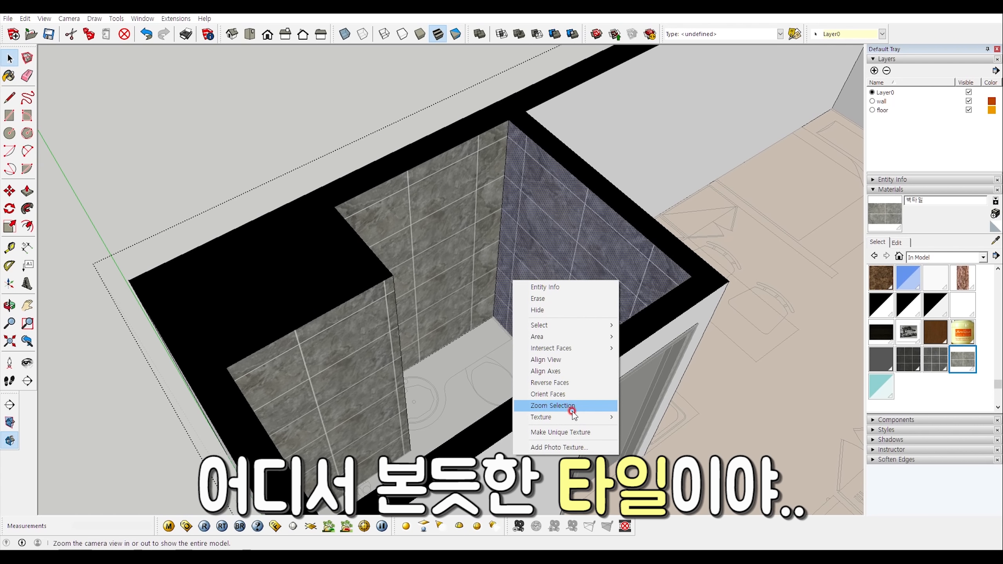
mouse_move(576, 415)
click(632, 416)
middle_drag(621, 407, 662, 354)
middle_drag(486, 266, 485, 254)
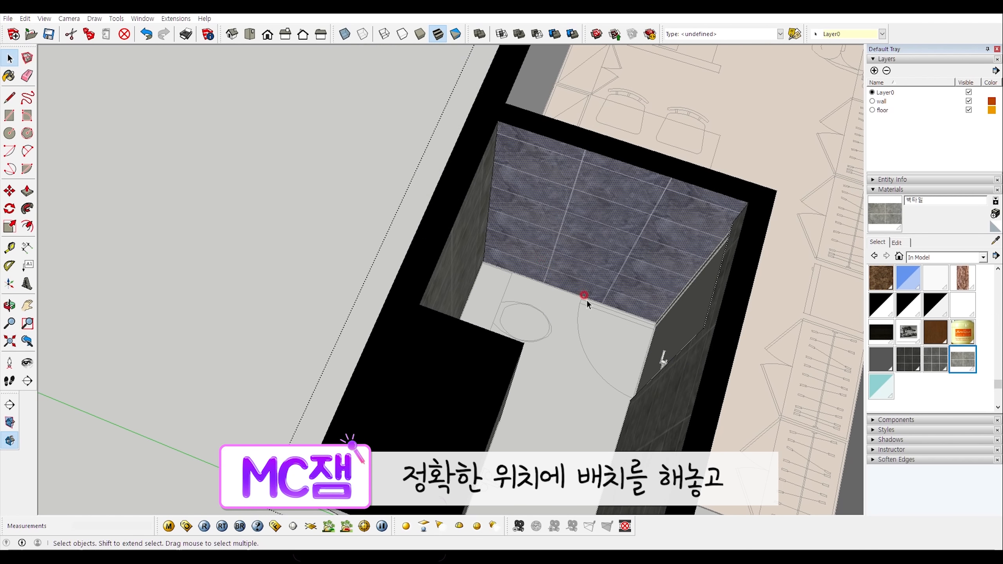
middle_drag(586, 293, 694, 239)
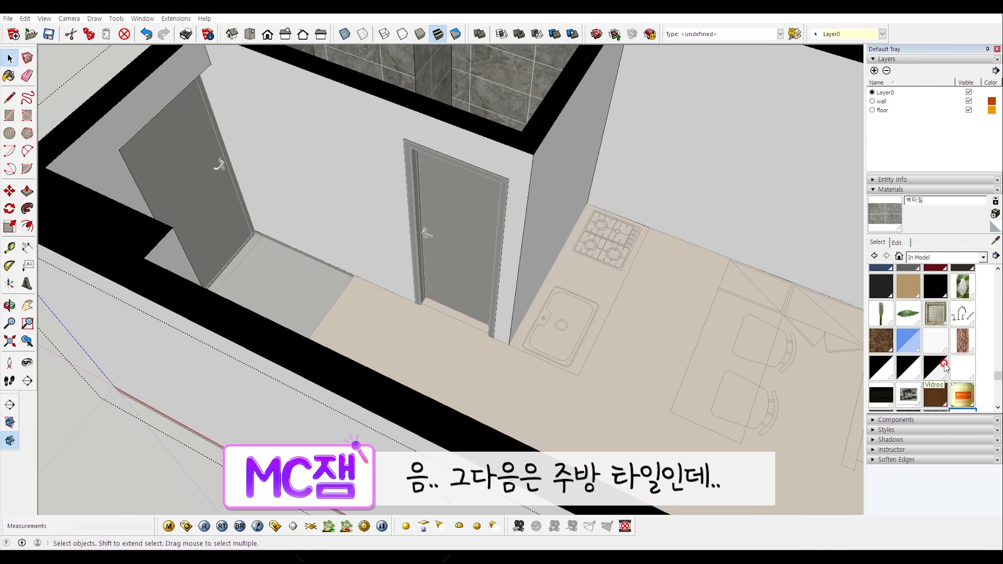
- Paint the two kitchen wall faces around the sink and stove with the white brick tile Material14
scroll(945, 366, up, 3)
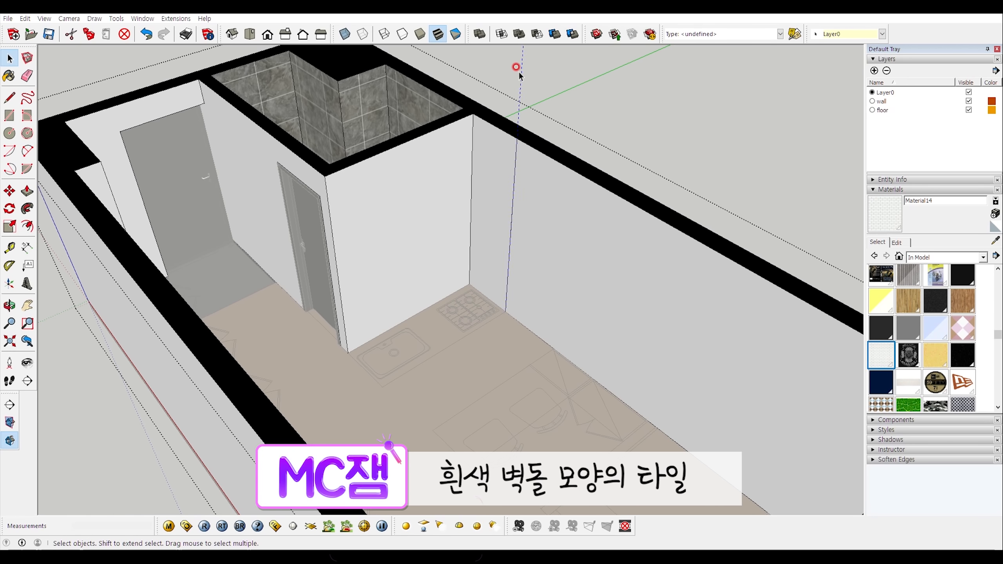
click(878, 358)
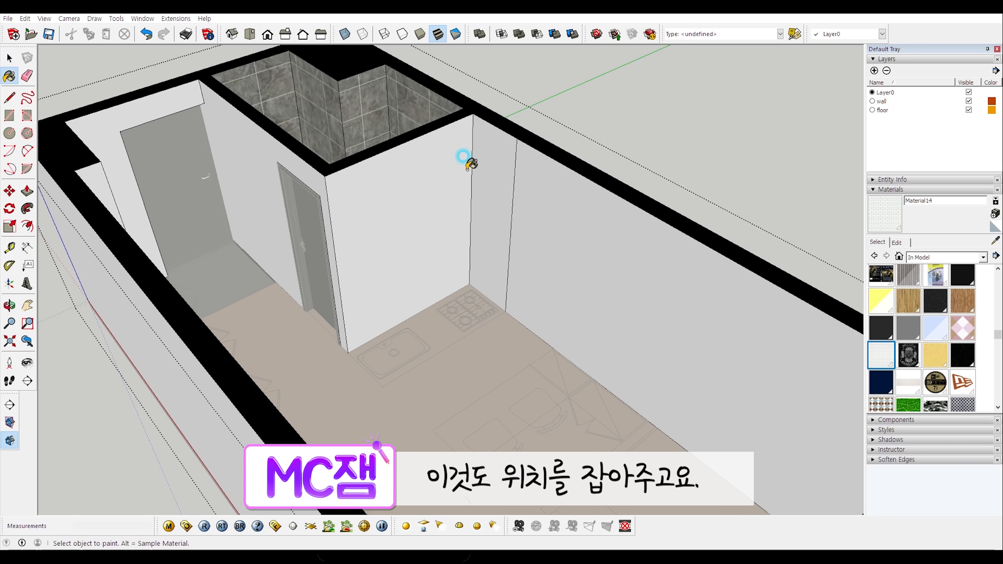
click(468, 181)
click(482, 177)
- Reposition the white brick tile texture on the kitchen wall behind the sink
key(space)
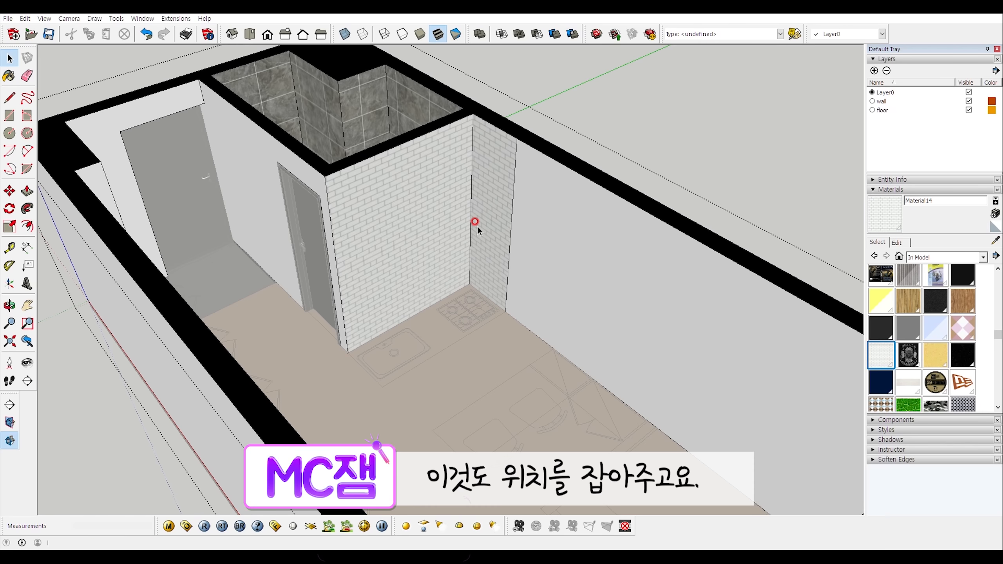
right_click(419, 247)
click(549, 383)
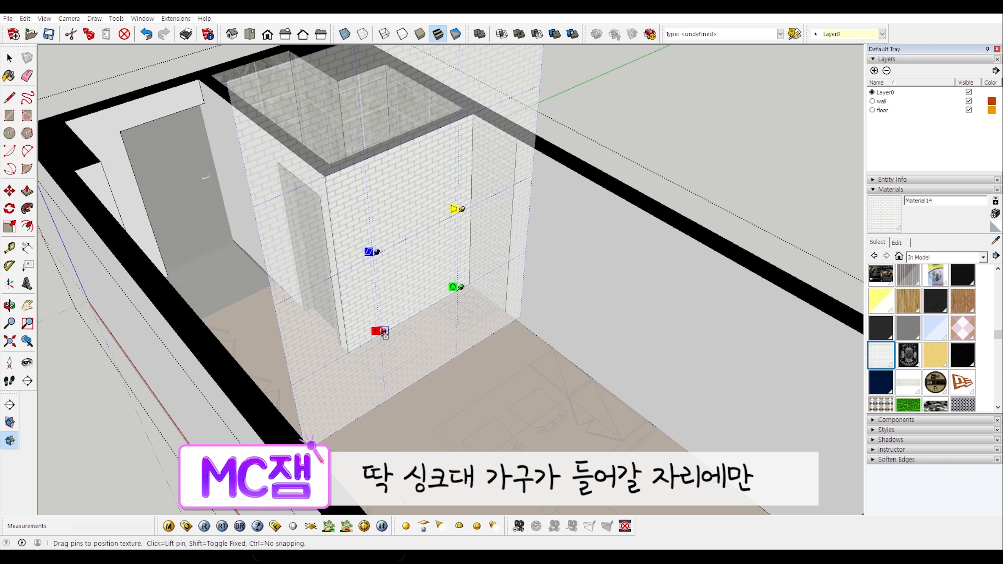
drag(383, 333, 340, 284)
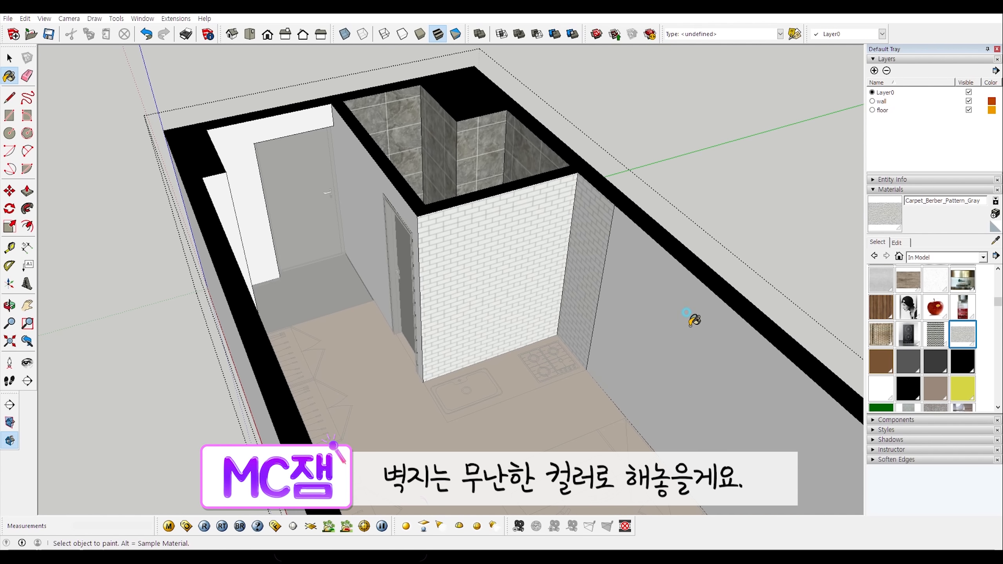
- Paint the long living-room wall and the wall beside the front door with Carpet_Berber_Pattern_Gray as wallpaper
click(686, 313)
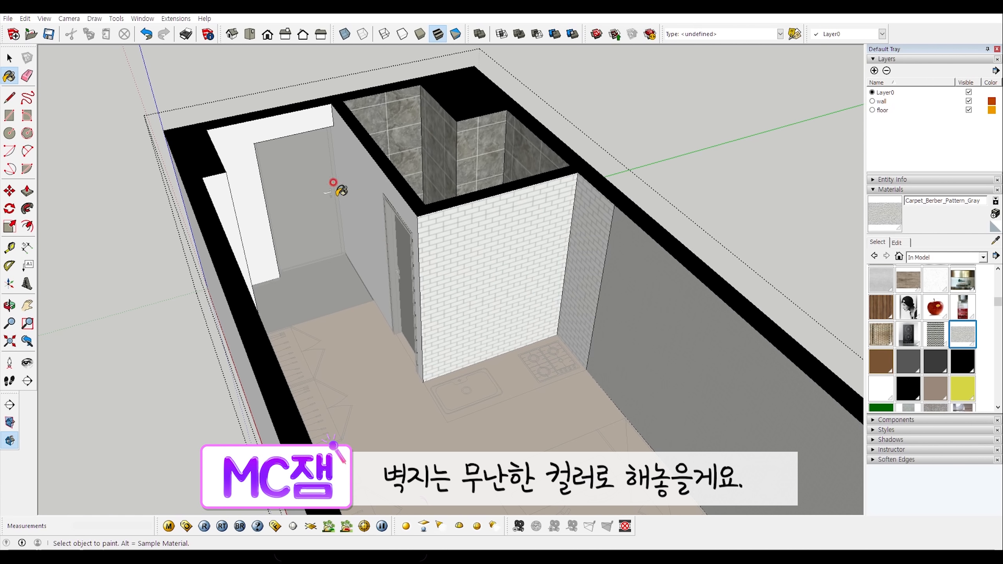
click(340, 190)
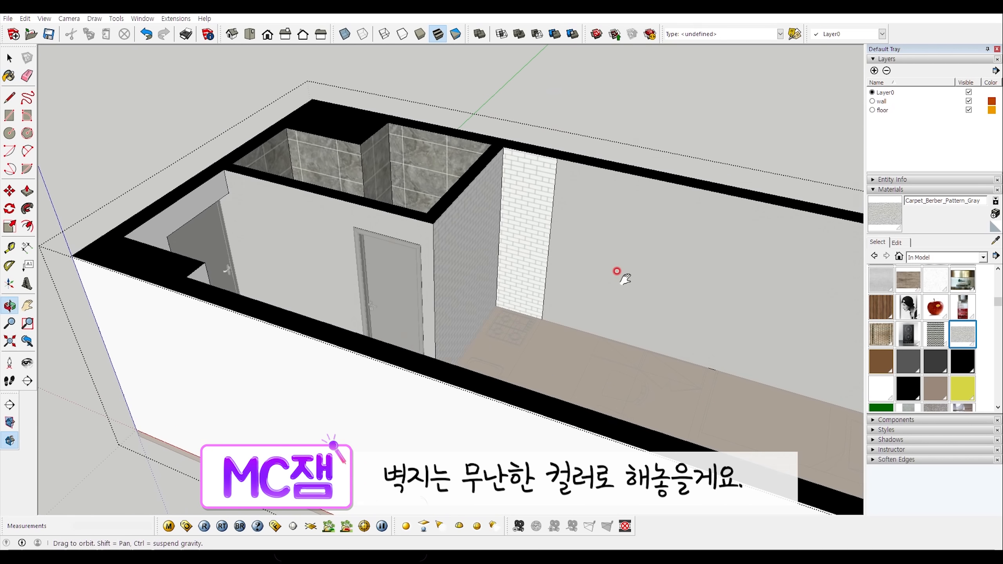
shift+middle_drag(616, 271, 635, 246)
scroll(636, 246, up, 3)
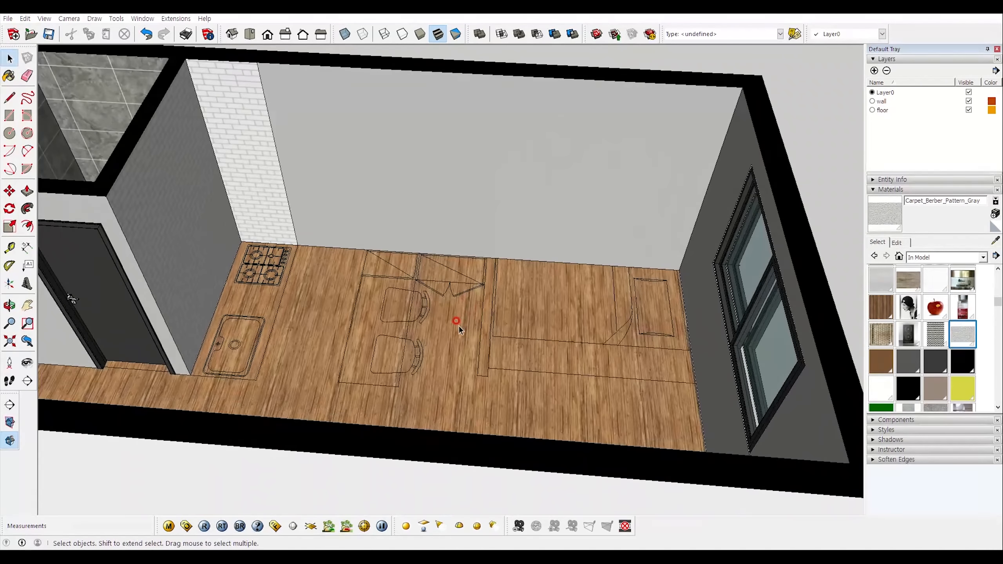
- Draw a 100 × 1500 mm rectangle over the partition outline between the dining area and the bed on the floor plan
middle_drag(456, 319, 547, 331)
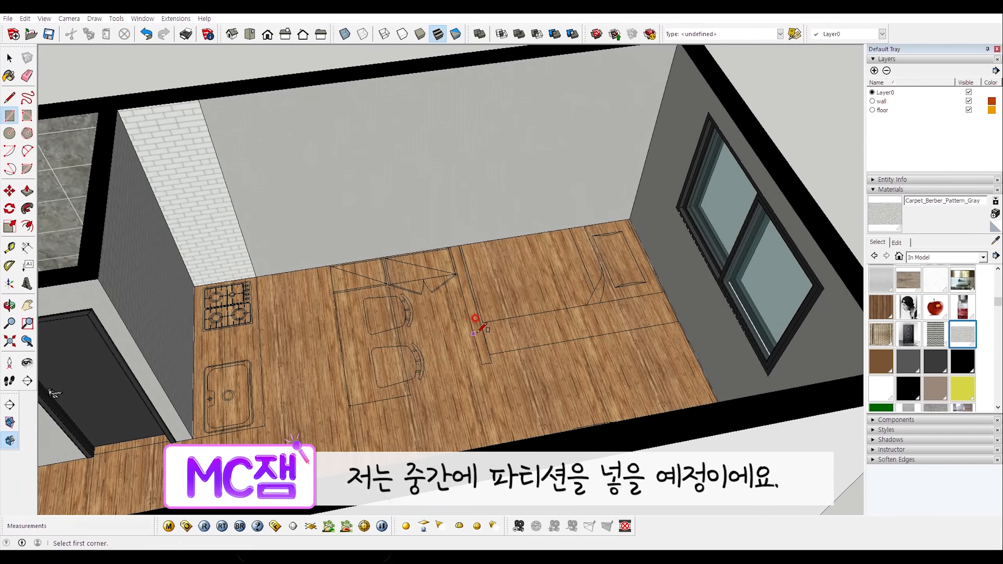
scroll(474, 333, up, 2)
click(441, 219)
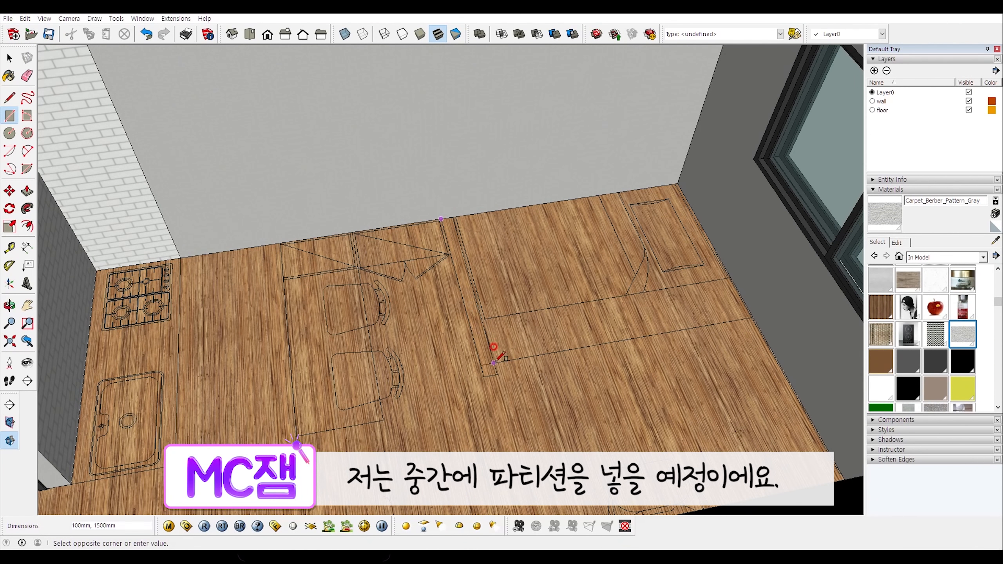
click(494, 362)
- Extrude the partition rectangle up to the top of the surrounding walls
key(p)
middle_drag(559, 403, 547, 375)
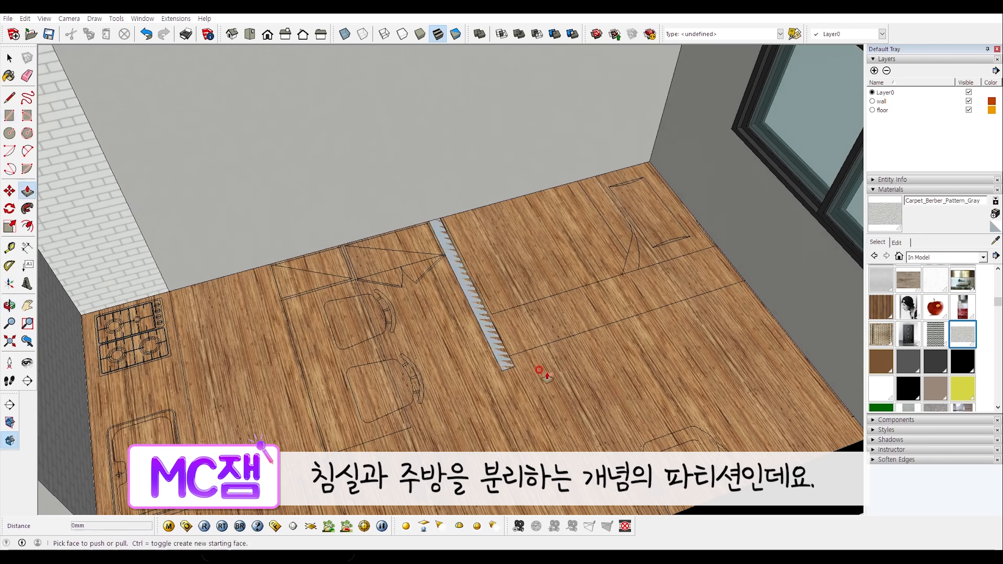
click(502, 364)
scroll(487, 321, down, 1)
middle_drag(425, 265, 553, 257)
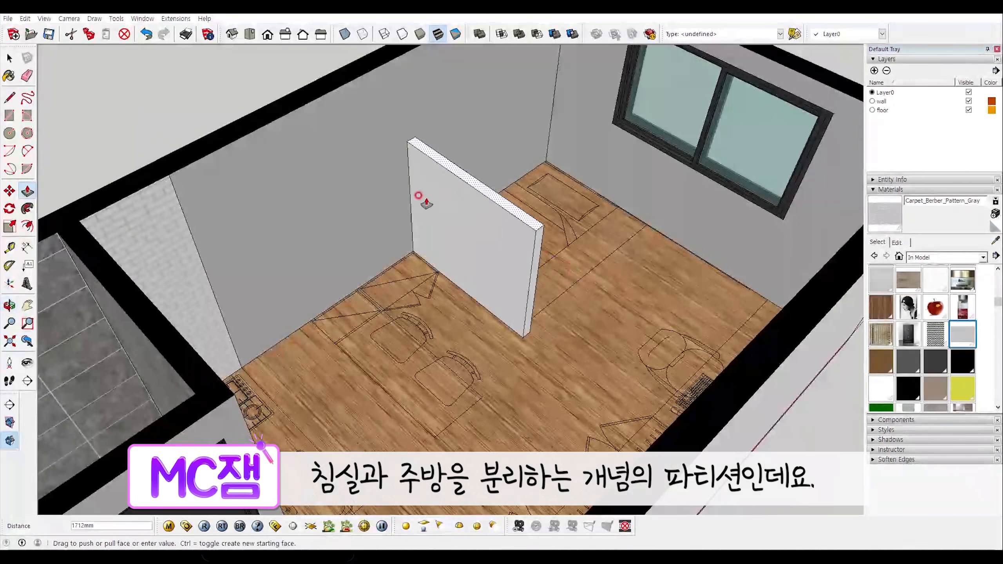
click(306, 107)
- Place a guide on the partition 1000 mm above its bottom edge
key(t)
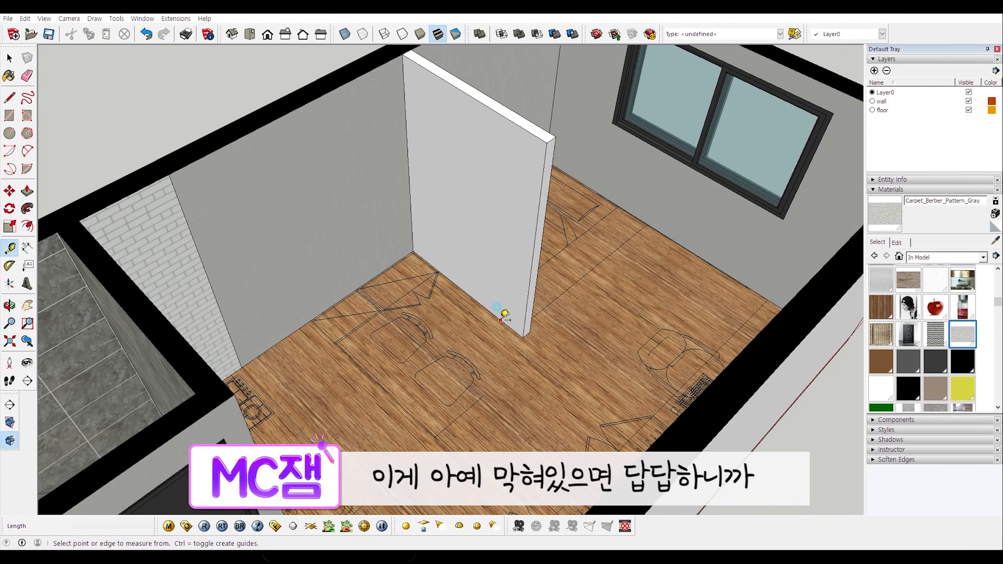
text(1000)
key(Return)
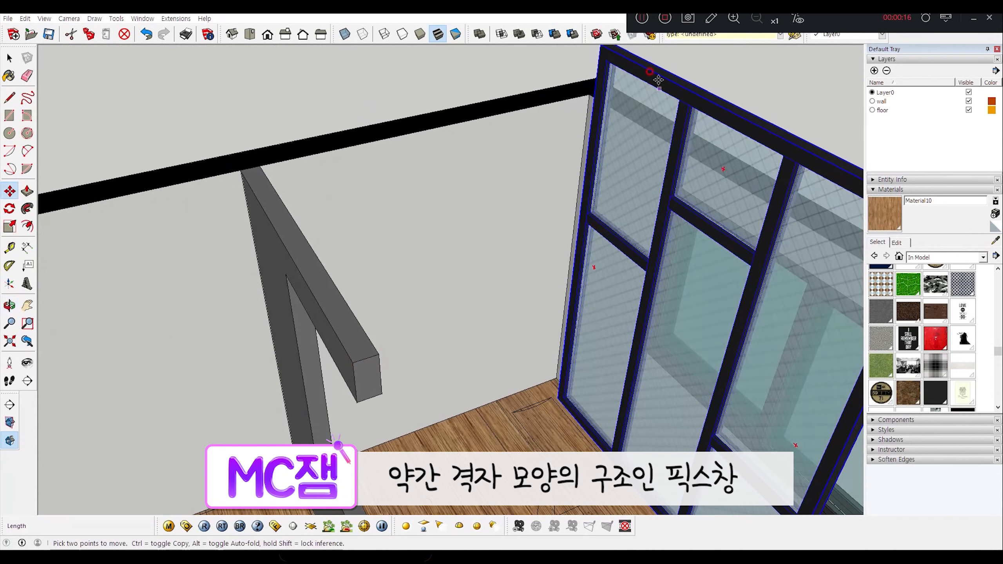
- Move the grid-framed fixed glass window into the partition's opening and shift it 35 mm to sit within the wall thickness
shift+middle_drag(704, 225, 564, 190)
click(753, 178)
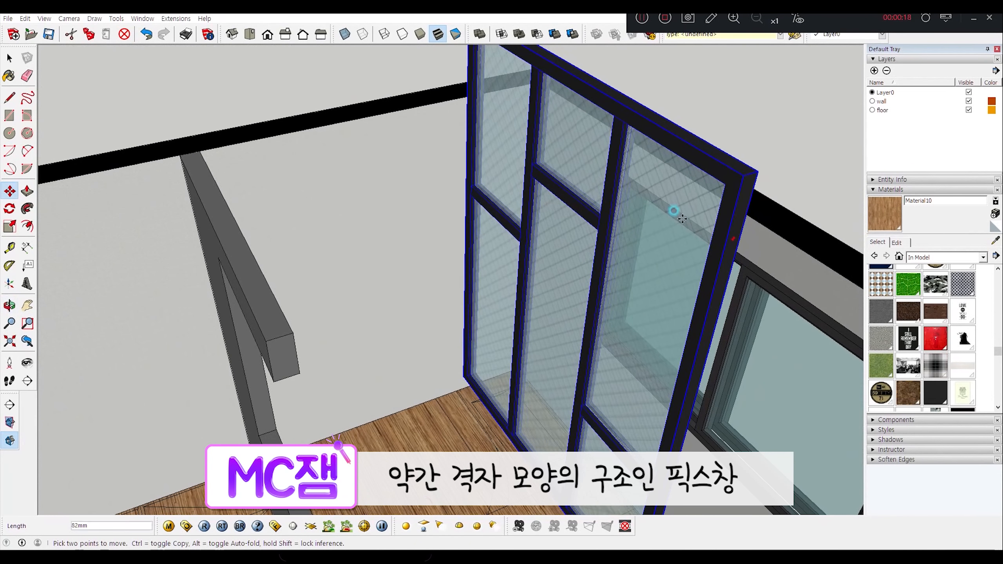
middle_drag(306, 375, 496, 378)
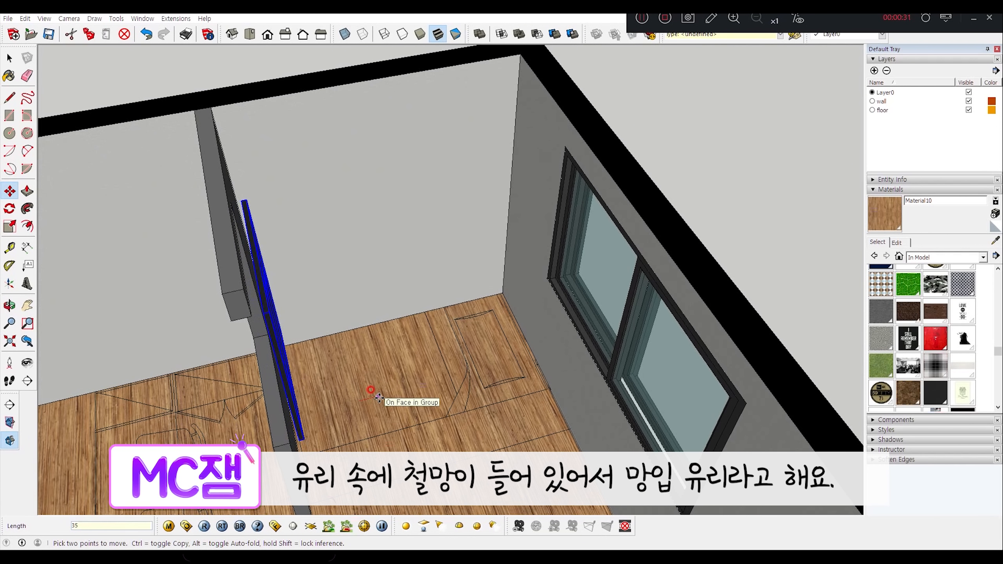
key(Return)
middle_drag(236, 391, 361, 414)
key(space)
shift+middle_drag(361, 415, 415, 378)
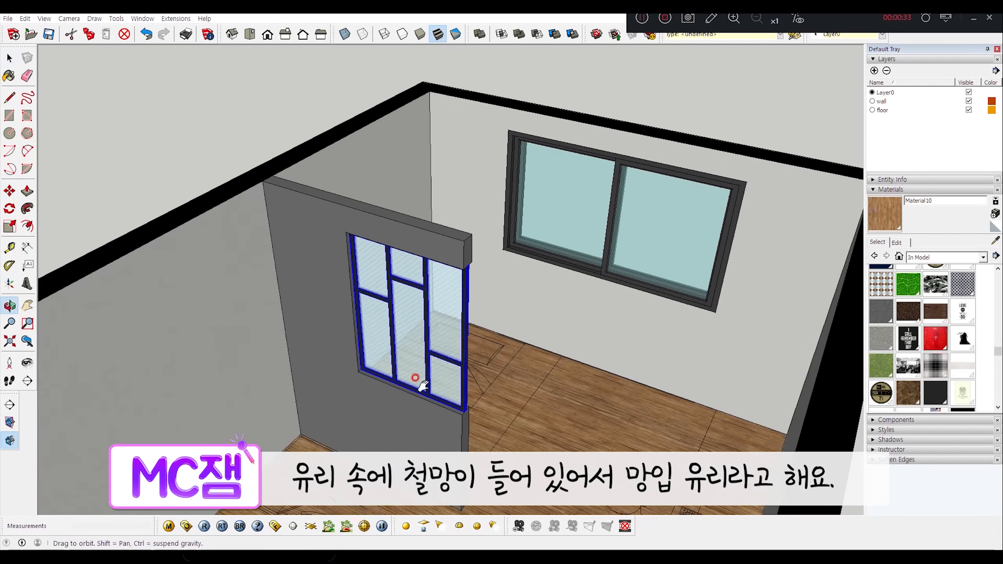
middle_drag(414, 378, 263, 336)
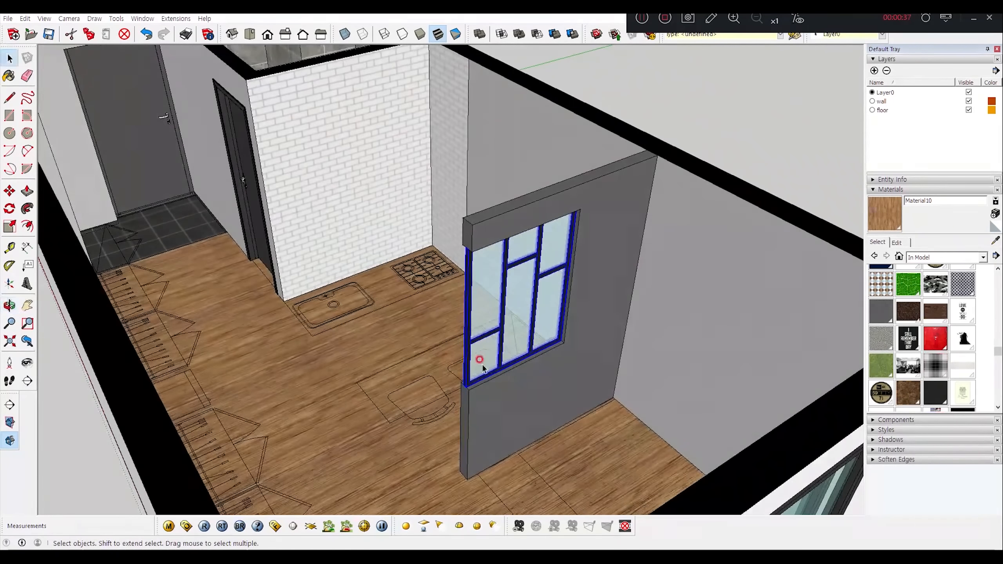
- Move the built-in wardrobes and the low shoe cabinet from the furniture set onto their plan outlines beside the entrance
scroll(544, 336, down, 5)
shift+middle_drag(264, 337, 204, 281)
scroll(120, 272, up, 3)
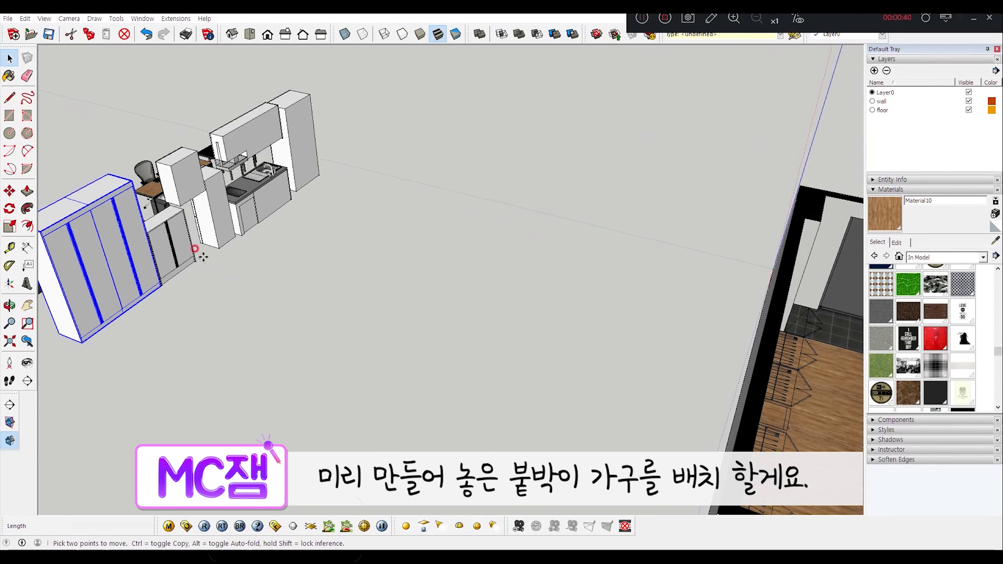
scroll(132, 191, up, 3)
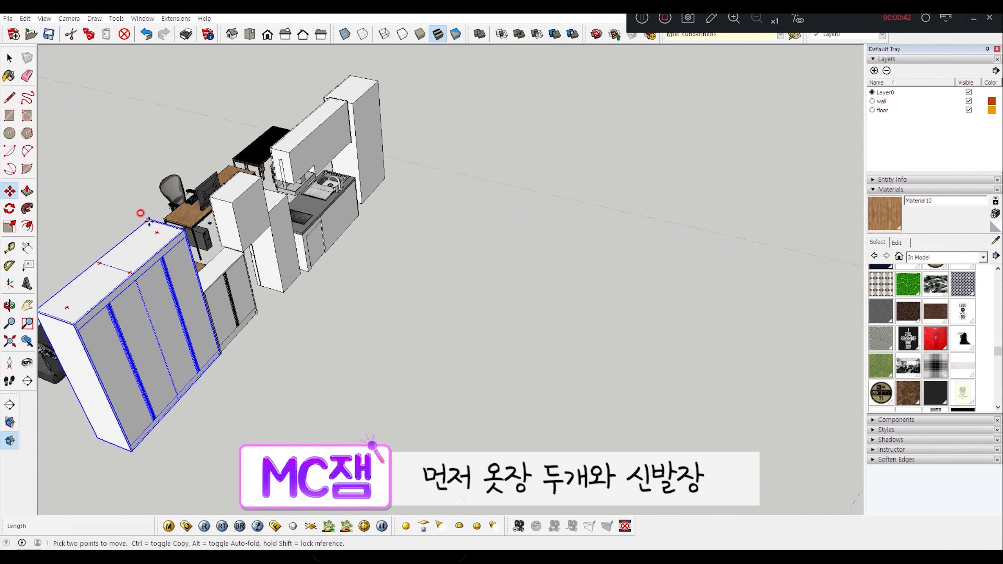
click(148, 221)
scroll(394, 262, down, 2)
shift+middle_drag(494, 277, 99, 285)
scroll(440, 347, up, 1)
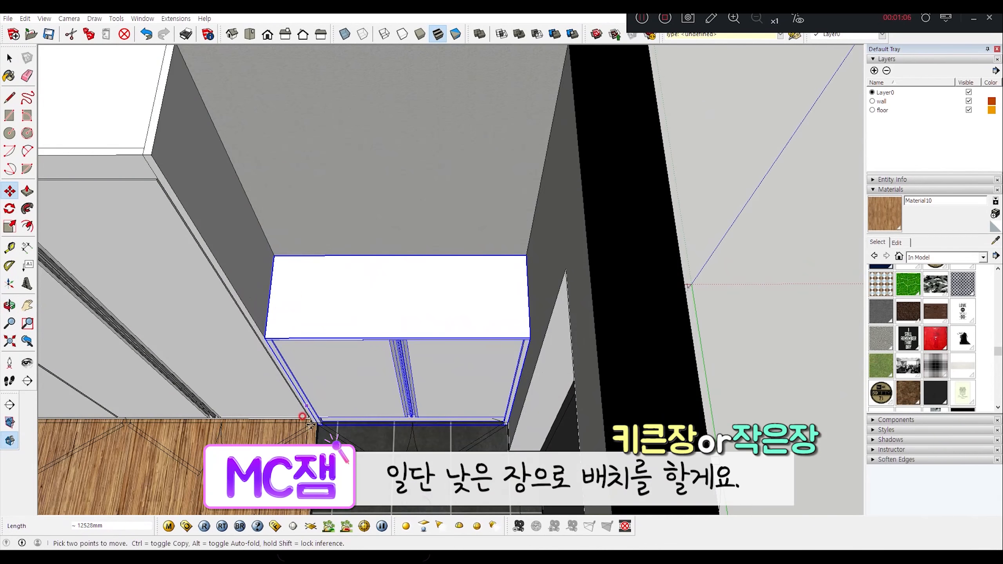
middle_drag(311, 424, 520, 318)
key(space)
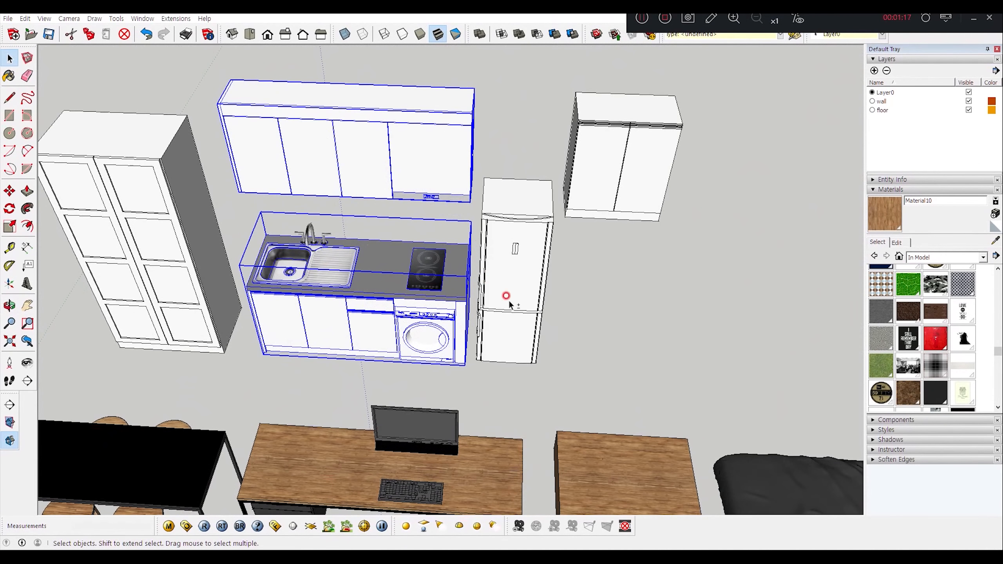
- Move the kitchen cabinets with the sink and the refrigerator together from the furniture set into the apartment
shift+click(510, 300)
key(m)
drag(267, 360, 404, 279)
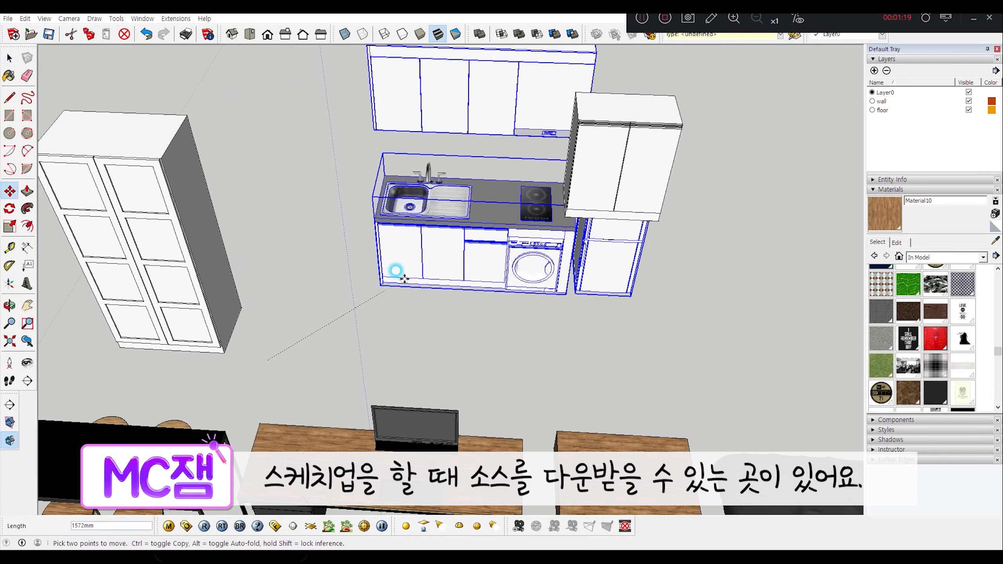
scroll(560, 193, down, 5)
shift+middle_drag(602, 169, 387, 436)
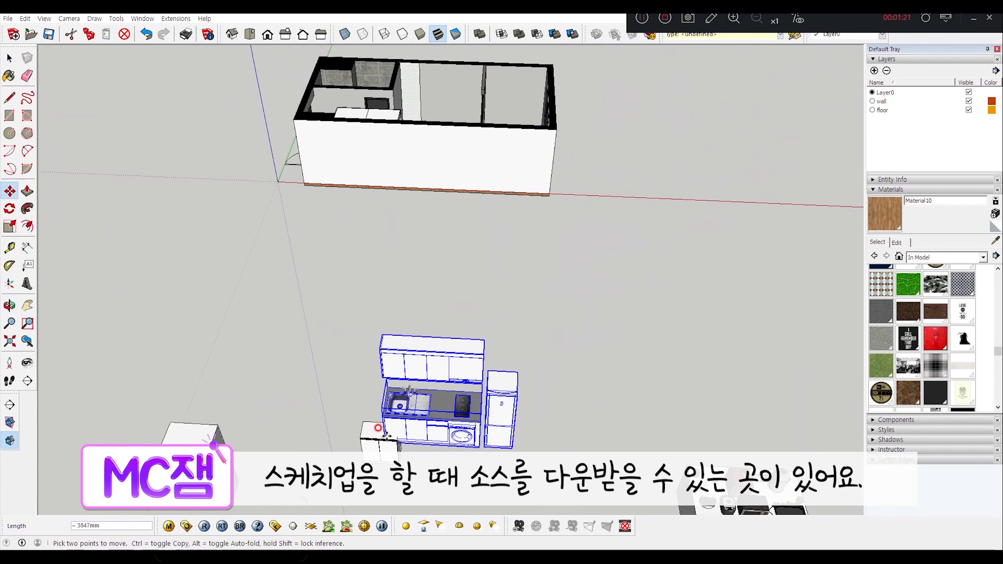
drag(378, 428, 349, 289)
scroll(392, 163, up, 6)
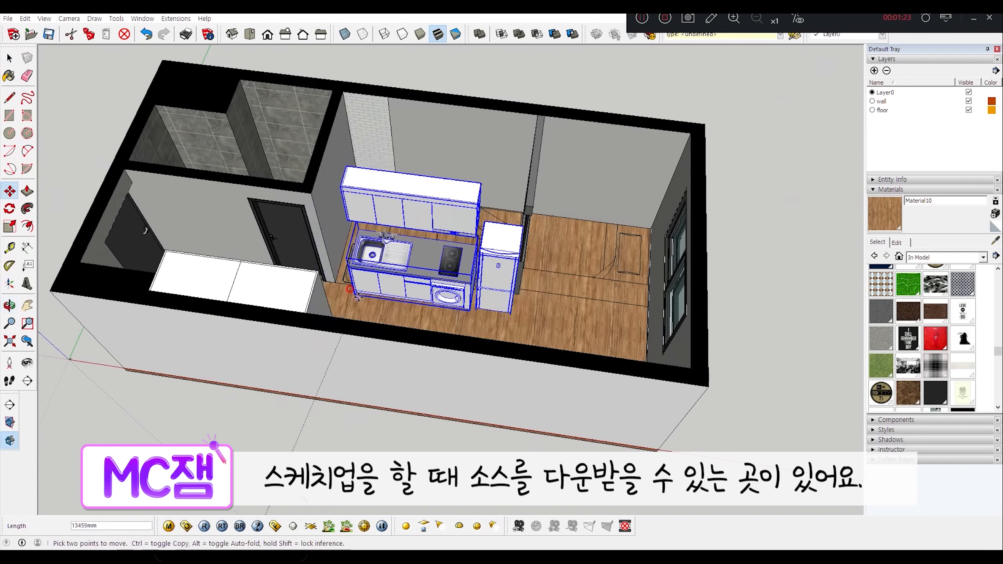
scroll(395, 308, up, 8)
- Rotate the kitchen cabinets without the refrigerator and place them against the white brick-tiled wall
key(space)
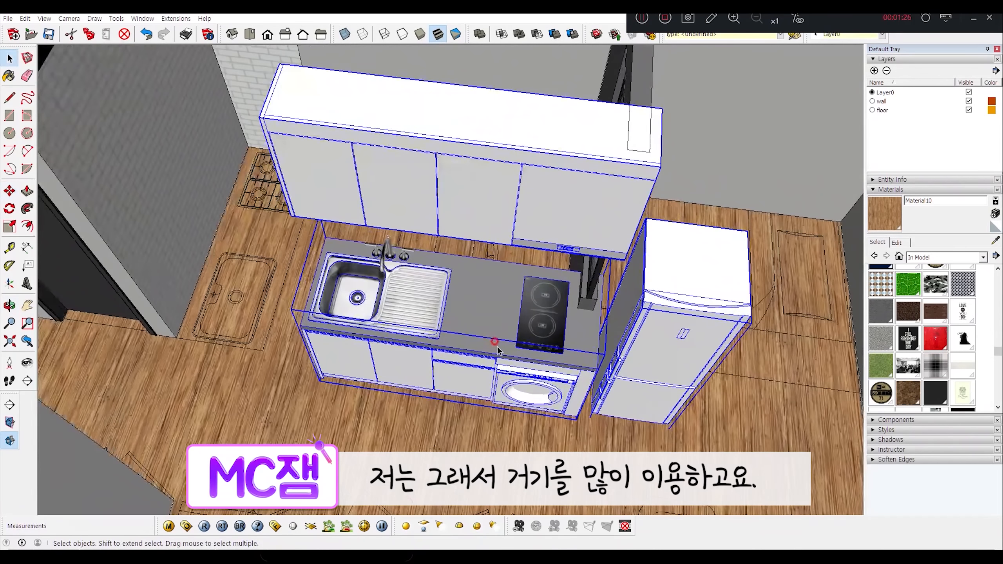
click(488, 278)
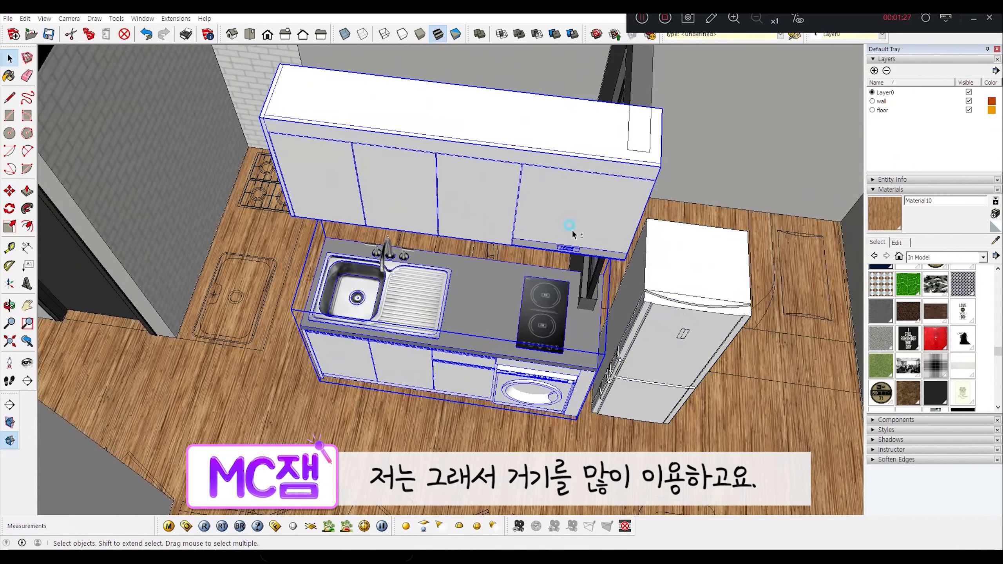
middle_drag(643, 362, 604, 371)
key(q)
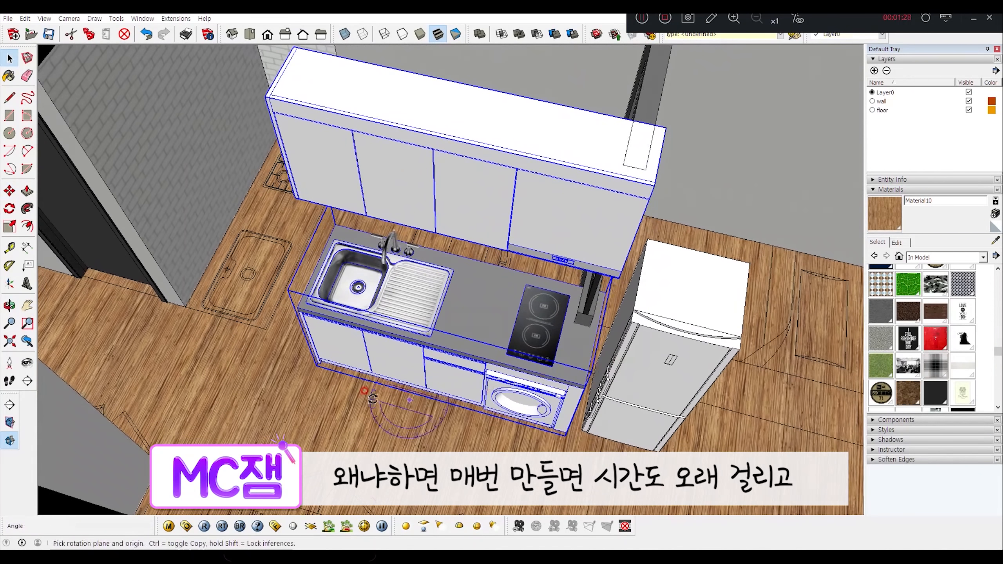
middle_drag(333, 409, 343, 276)
key(m)
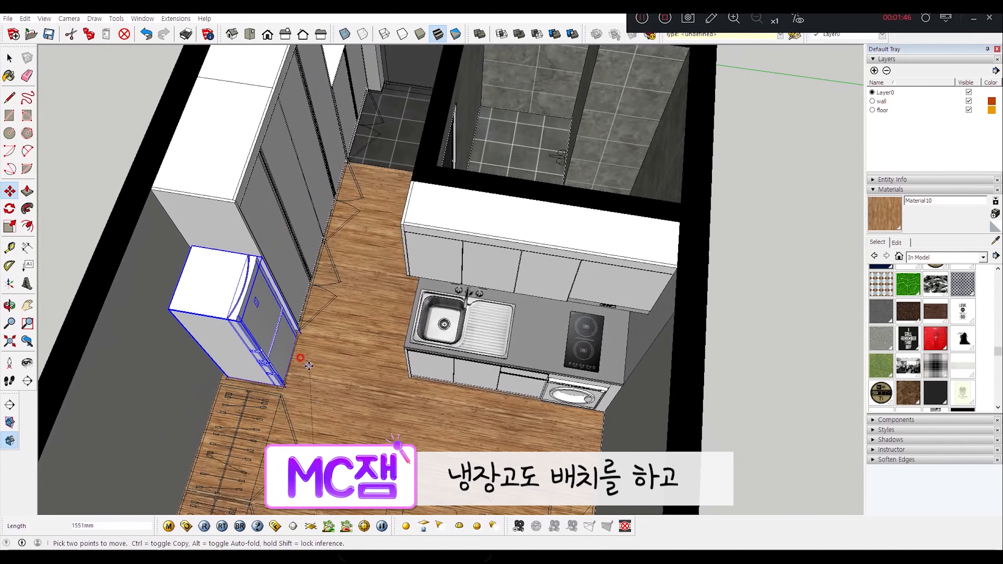
- Place the refrigerator at the end of the built-in wardrobes, against the wall opposite the kitchen
click(309, 367)
key(space)
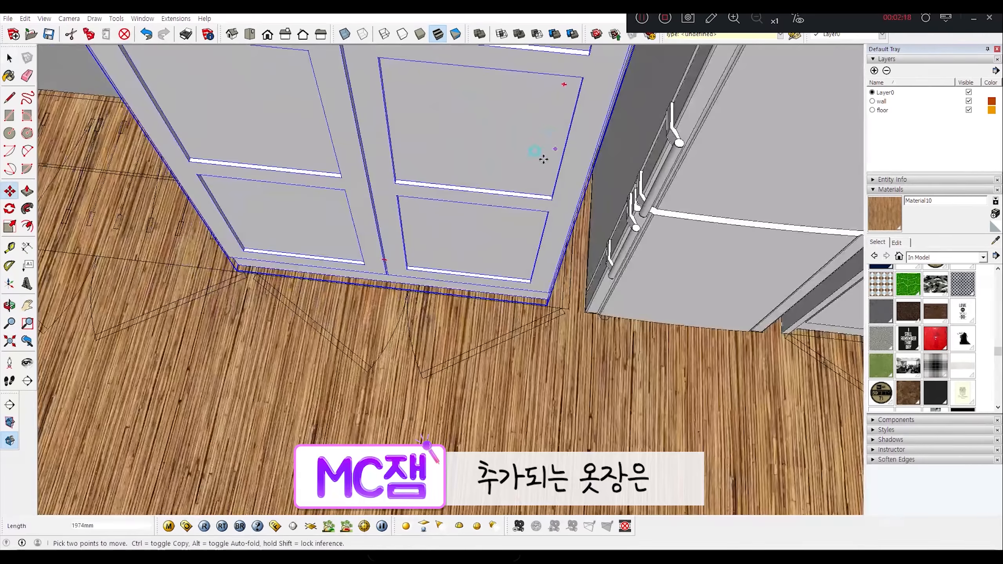
- Align the two-door panelled wardrobe with its plan outline against the wall beside the refrigerator
scroll(540, 157, up, 10)
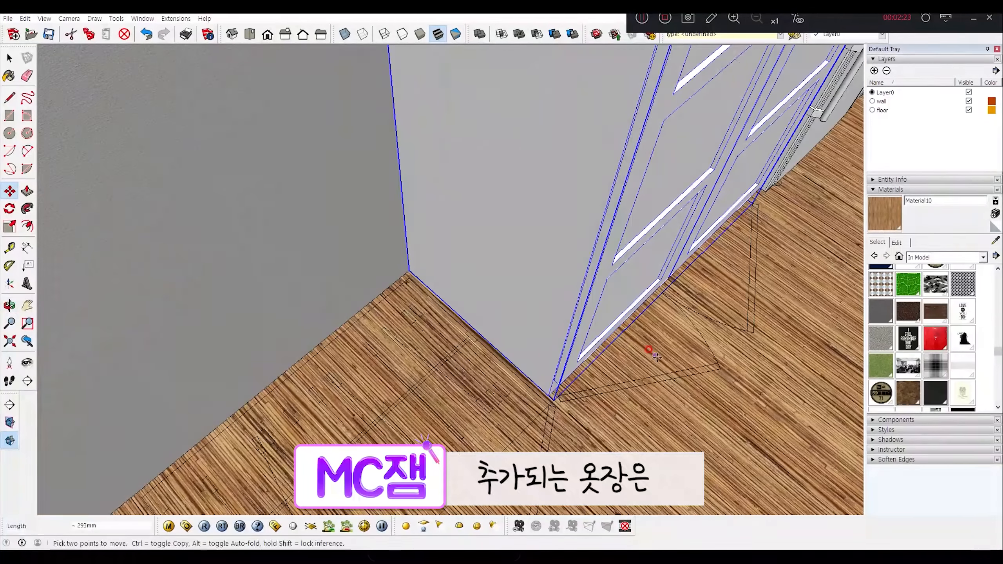
middle_drag(648, 349, 425, 336)
scroll(535, 367, down, 2)
shift+middle_drag(614, 393, 498, 322)
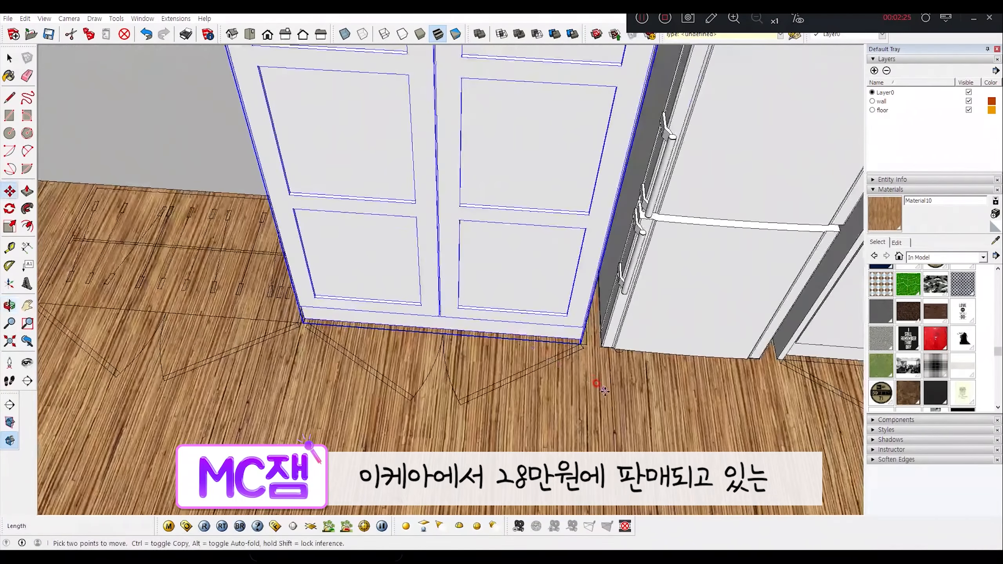
- Copy the two-door panelled wardrobe 980 mm along the wall so the duplicate stands flush beside the original
click(580, 341)
key(ctrl)
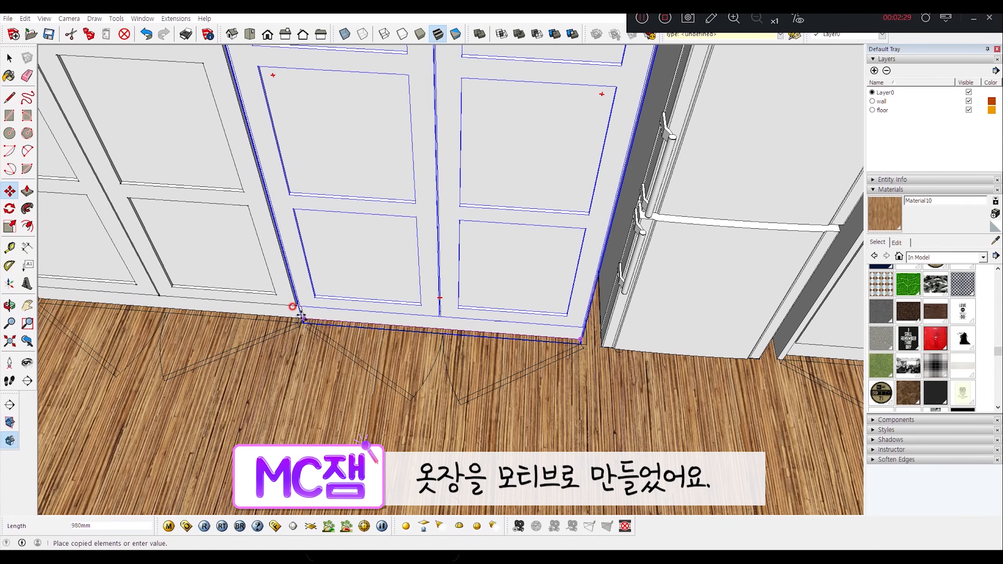
scroll(301, 316, down, 3)
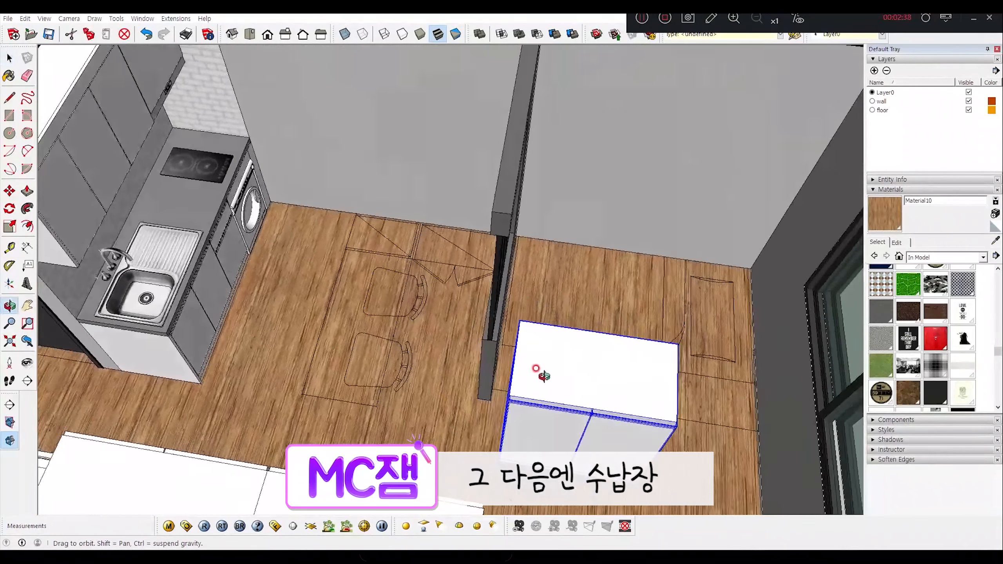
- Move the low white two-door cabinet into the corner between the long wall and the glazed partition
middle_drag(537, 391, 643, 395)
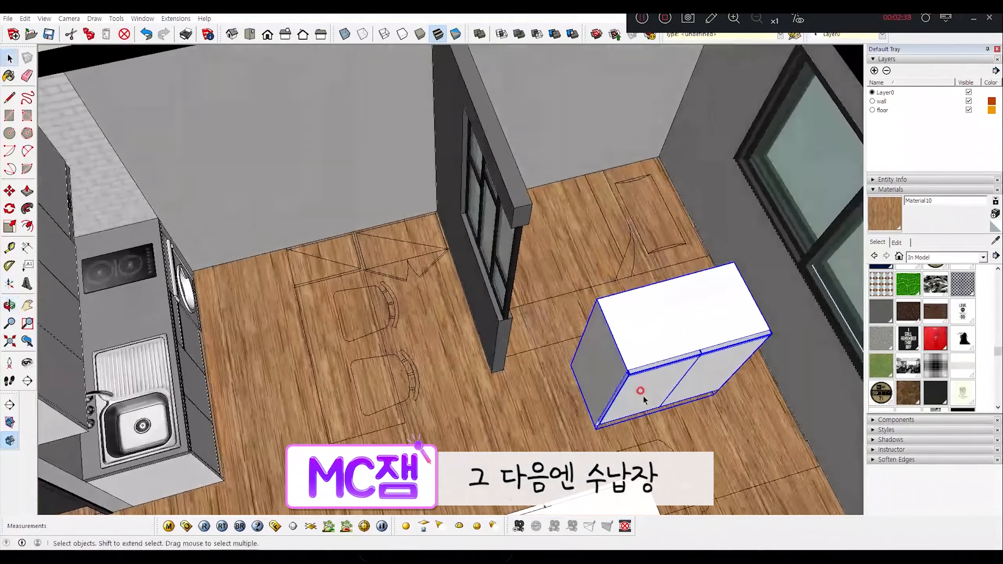
key(m)
click(571, 364)
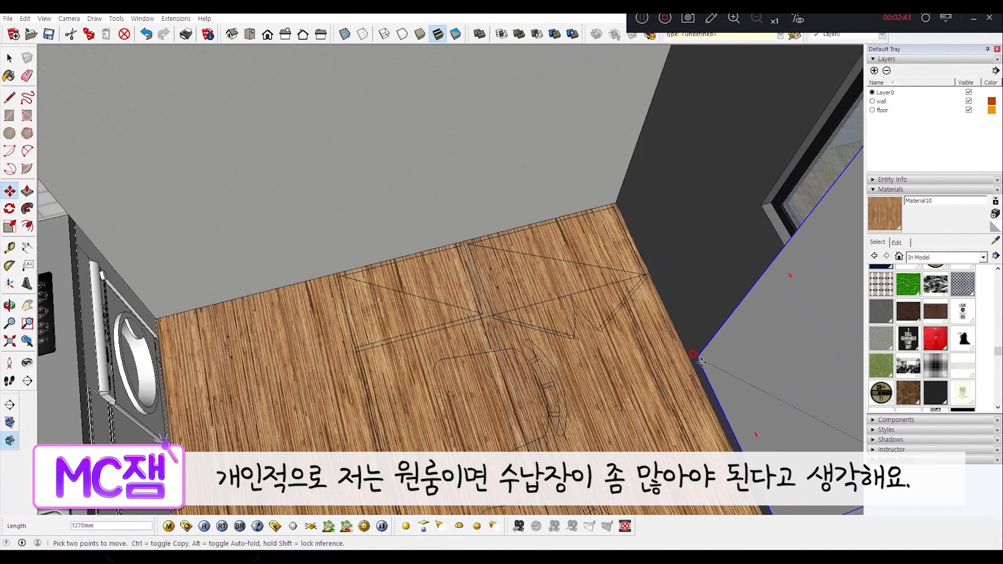
middle_drag(480, 364, 742, 418)
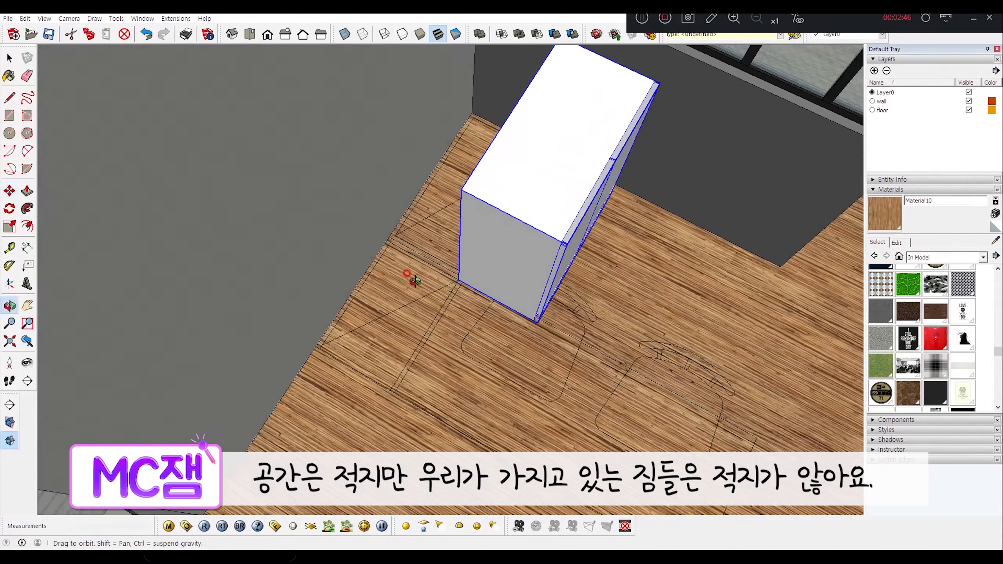
scroll(473, 280, up, 5)
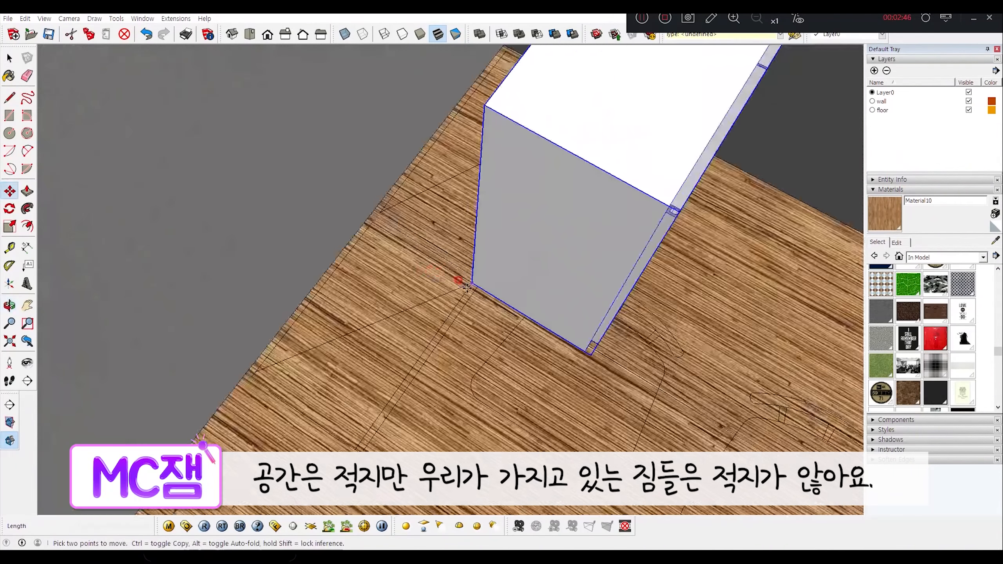
click(343, 182)
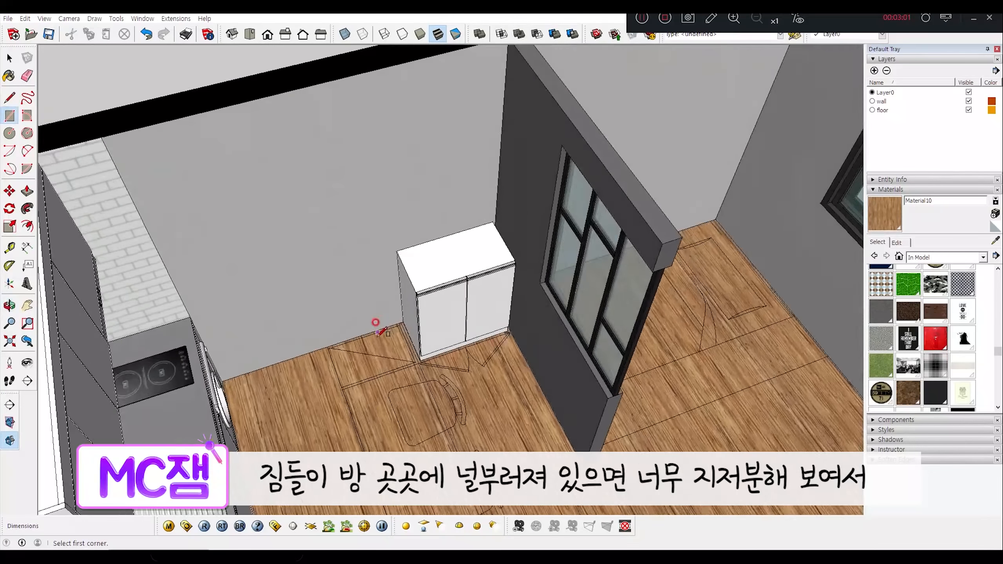
- Draw a 620 × 400 mm rectangle on the floor beside the low two-door cabinet and extrude it 880 mm to match its height
scroll(375, 322, up, 5)
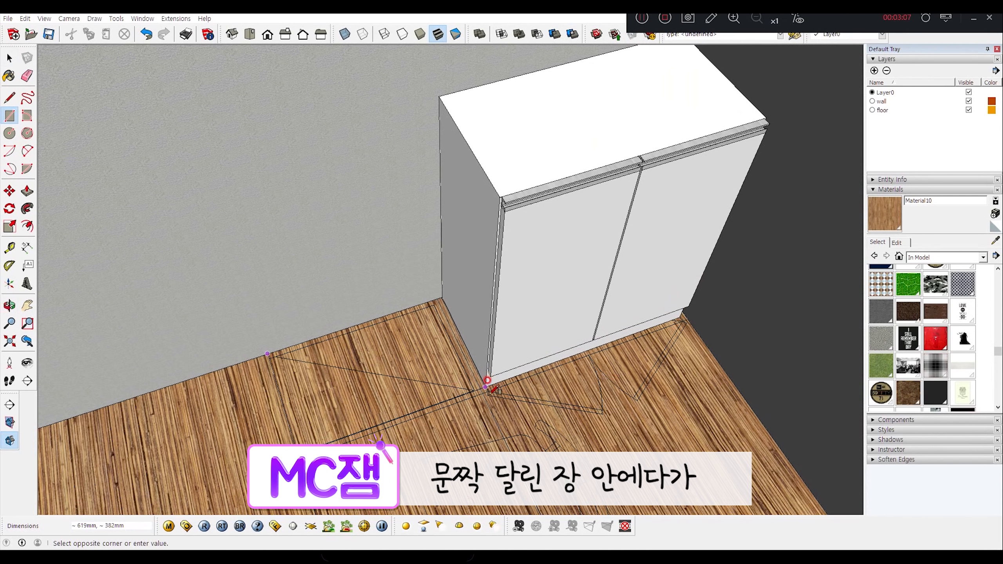
scroll(489, 384, up, 3)
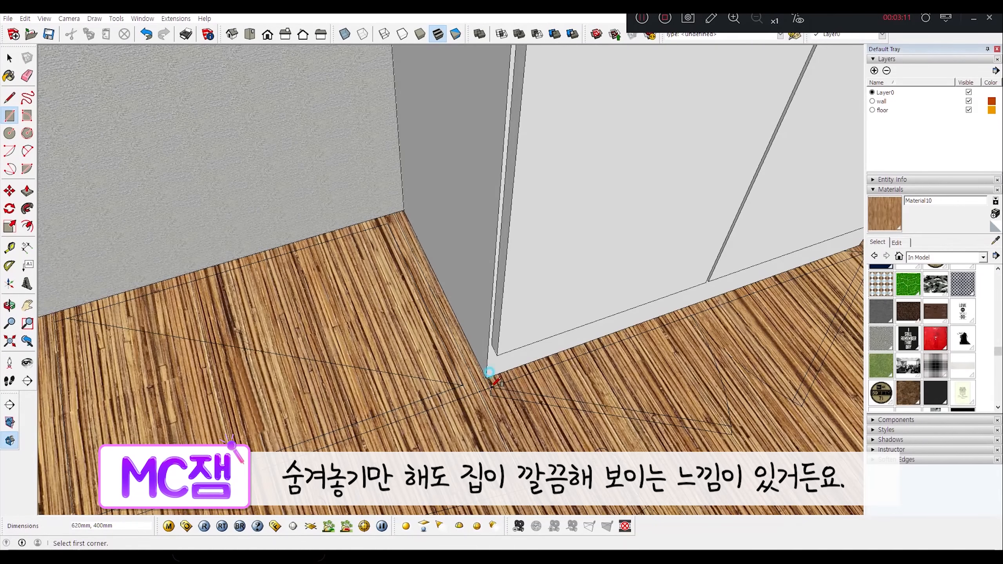
scroll(489, 373, down, 5)
key(p)
click(381, 381)
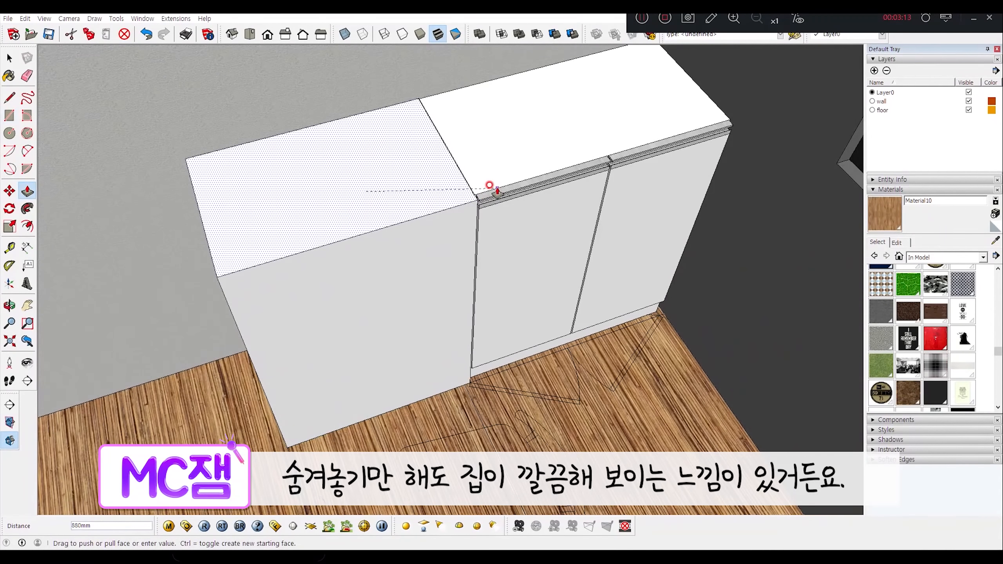
click(470, 183)
- Offset the kitchen-facing end of the new cabinet inward to form a thin frame and hollow the inside 600 mm deep
middle_drag(470, 183, 552, 241)
key(space)
click(369, 325)
key(f)
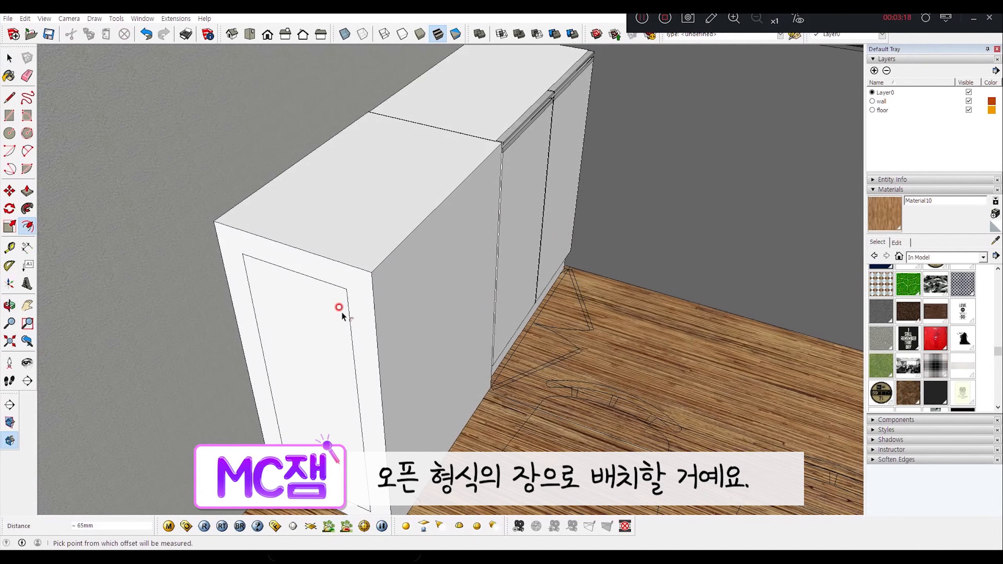
click(359, 324)
key(p)
click(347, 358)
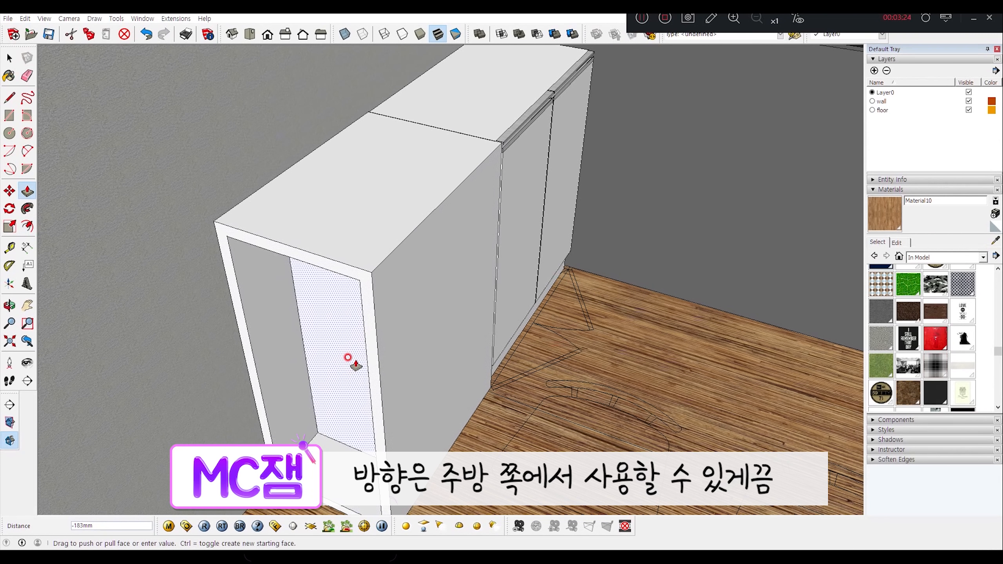
text(600)
key(Return)
middle_drag(347, 359, 362, 422)
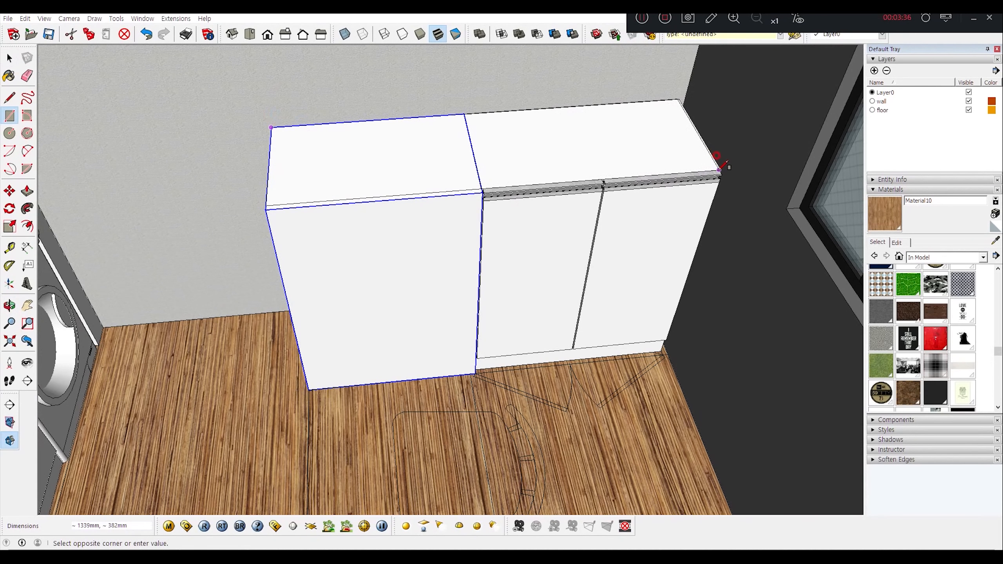
- Draw a 620 × 400 mm top panel on the open-ended cabinet and extrude it 20 mm thick
click(483, 193)
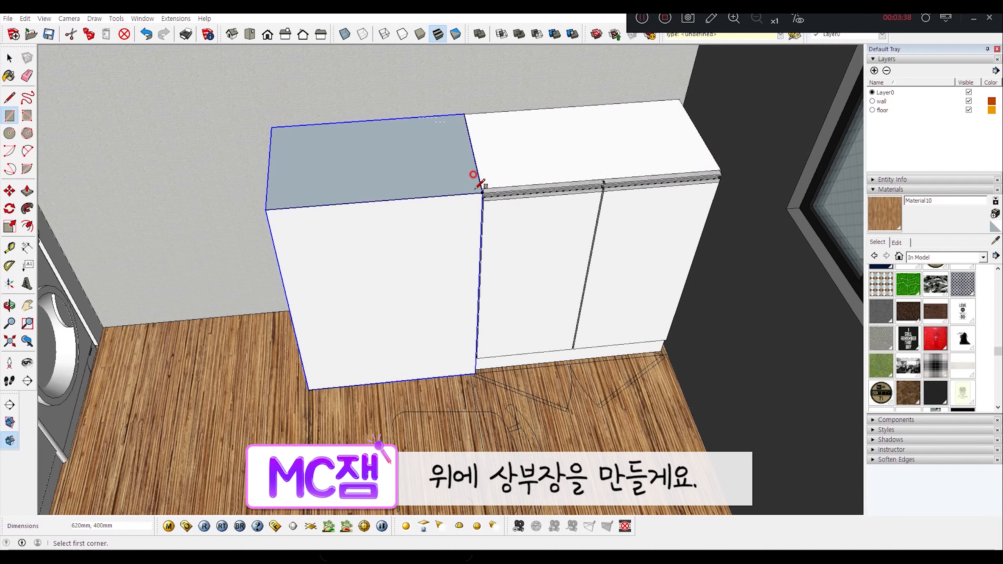
key(p)
drag(404, 181, 409, 174)
text(20)
key(Return)
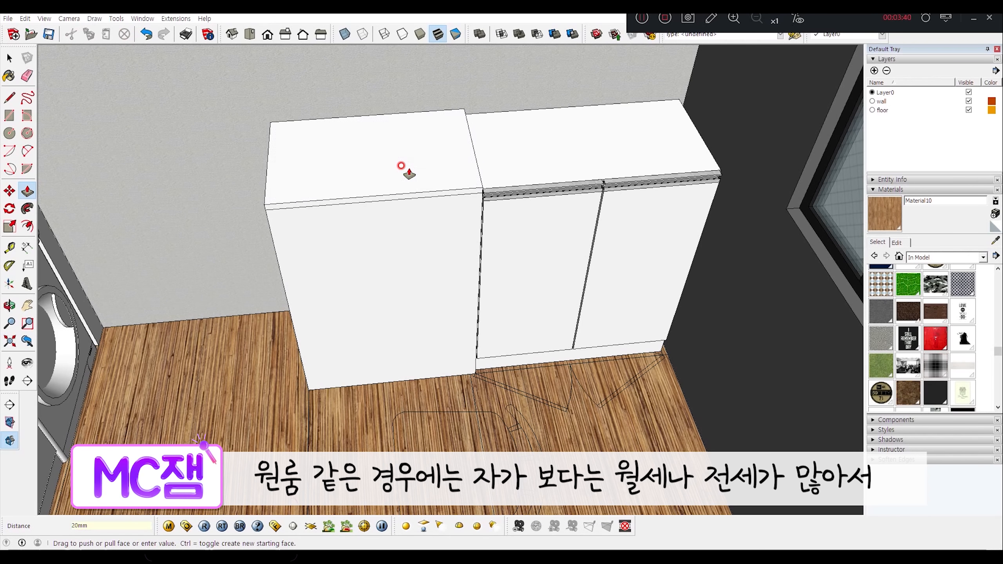
- Extend the top panel 745 mm across the adjoining two-door cabinet to form one continuous worktop
middle_drag(435, 193, 548, 163)
scroll(522, 188, up, 5)
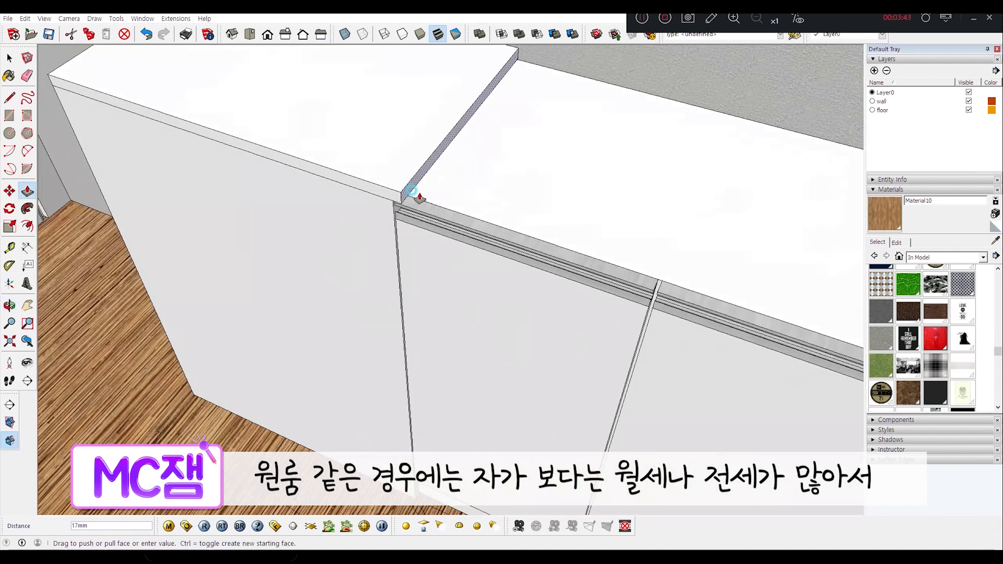
middle_drag(407, 201, 842, 213)
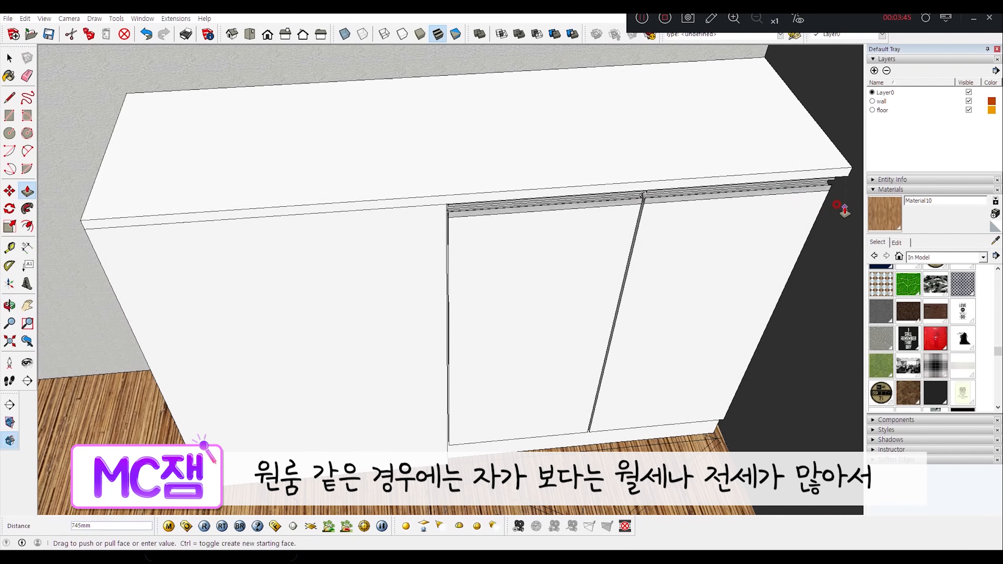
- Select the new worktop together with the lower cabinets beneath it
key(space)
scroll(566, 147, down, 2)
shift+middle_drag(507, 147, 464, 109)
click(467, 244)
scroll(467, 244, down, 4)
shift+click(474, 300)
shift+click(512, 298)
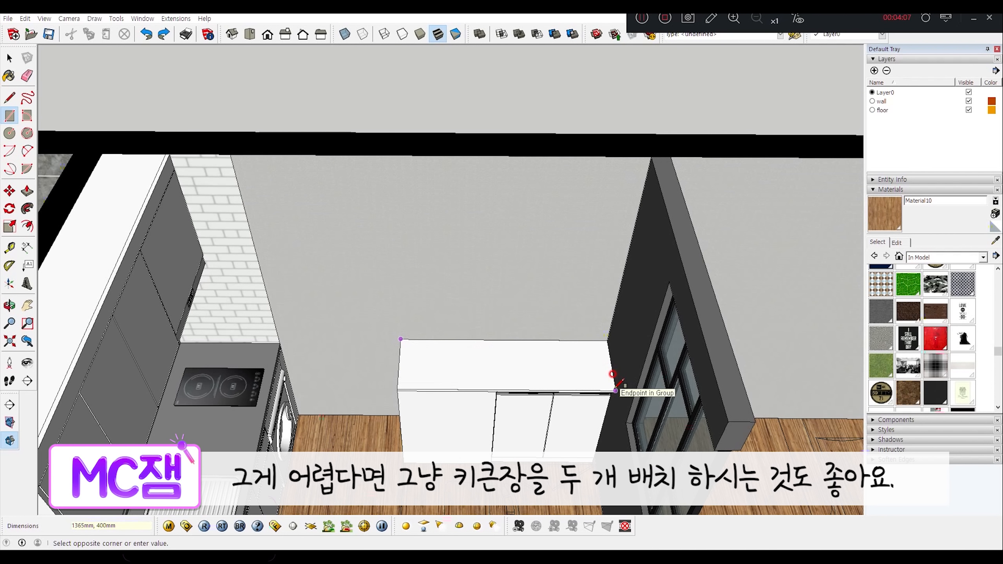
- Draw a 1365 × 400 mm rectangle on the worktop and extrude it upward as the upper cabinet block
click(612, 374)
key(p)
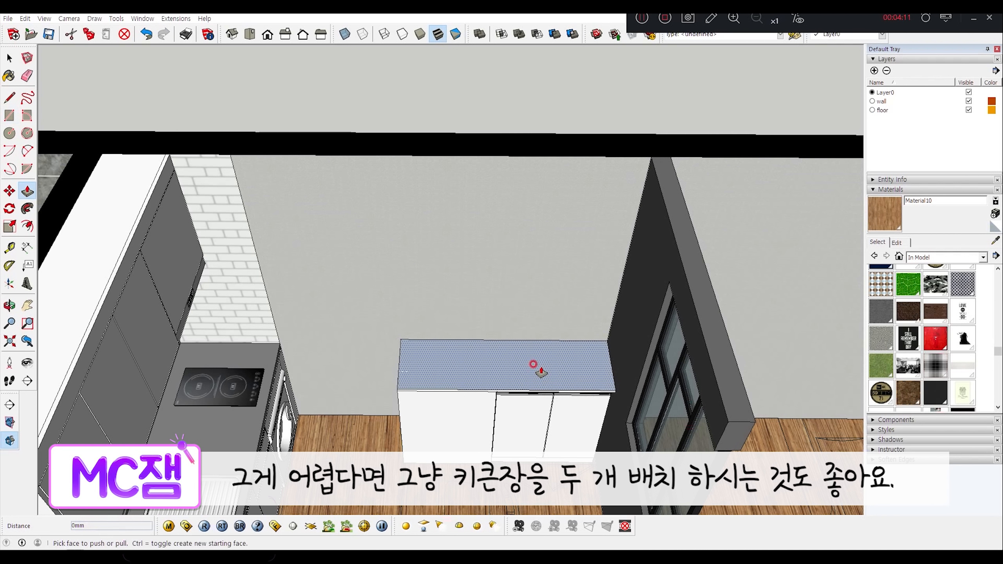
click(533, 365)
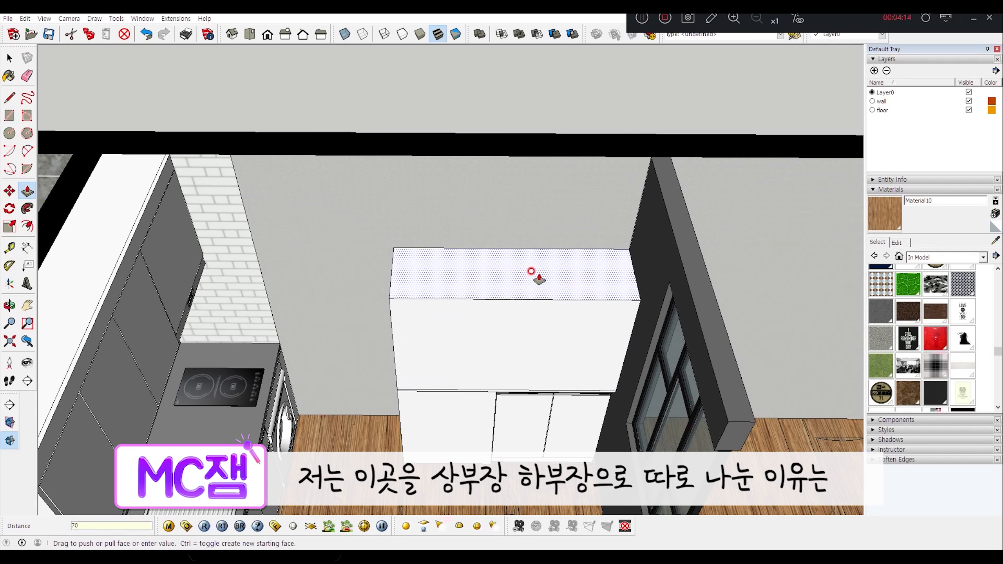
text(70)
key(Return)
- Raise the upper cabinet block 500 mm above the worktop, leaving an open gap for appliances
key(space)
click(515, 356)
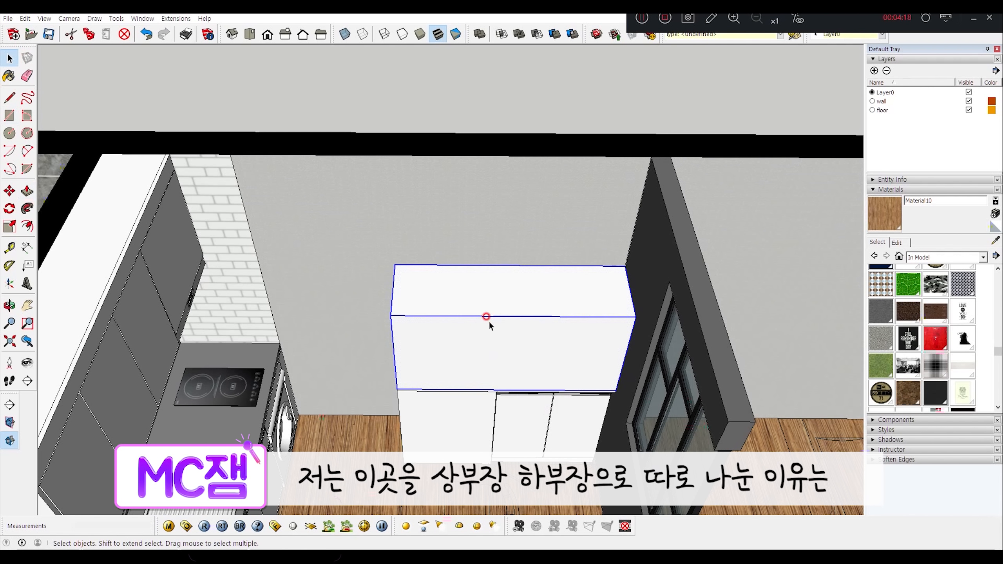
mouse_move(507, 355)
mouse_down()
mouse_move(513, 316)
mouse_move(525, 329)
mouse_move(507, 338)
mouse_up()
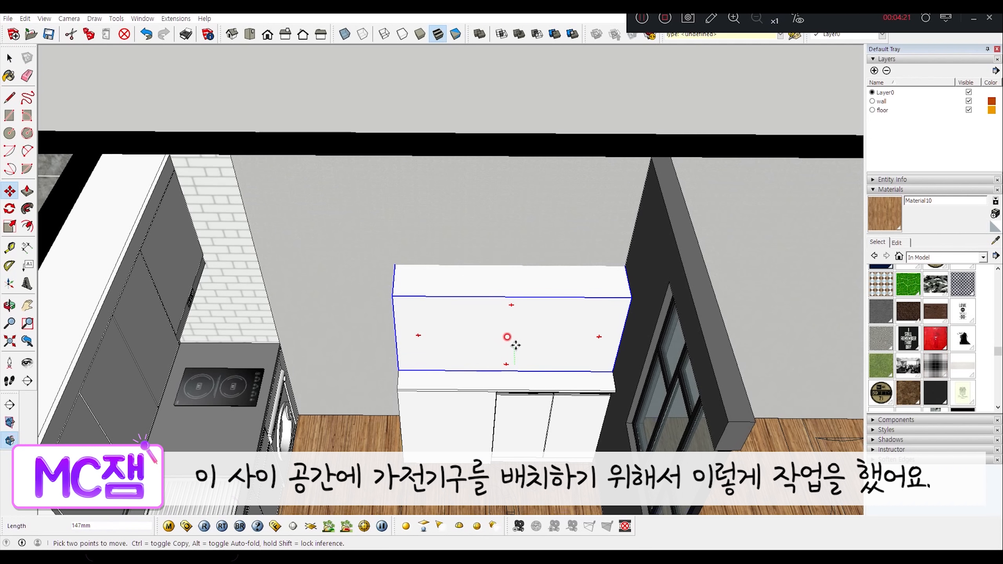
key(Escape)
drag(357, 310, 354, 261)
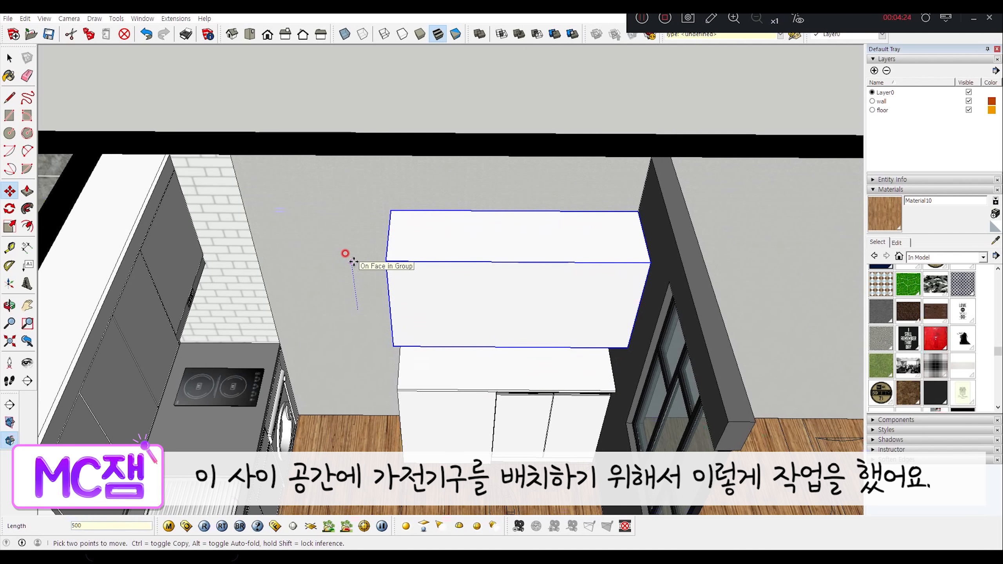
key(Return)
- Position the inner panel in the upper cabinet's open end and start a door outline on its front face
middle_drag(351, 258, 544, 275)
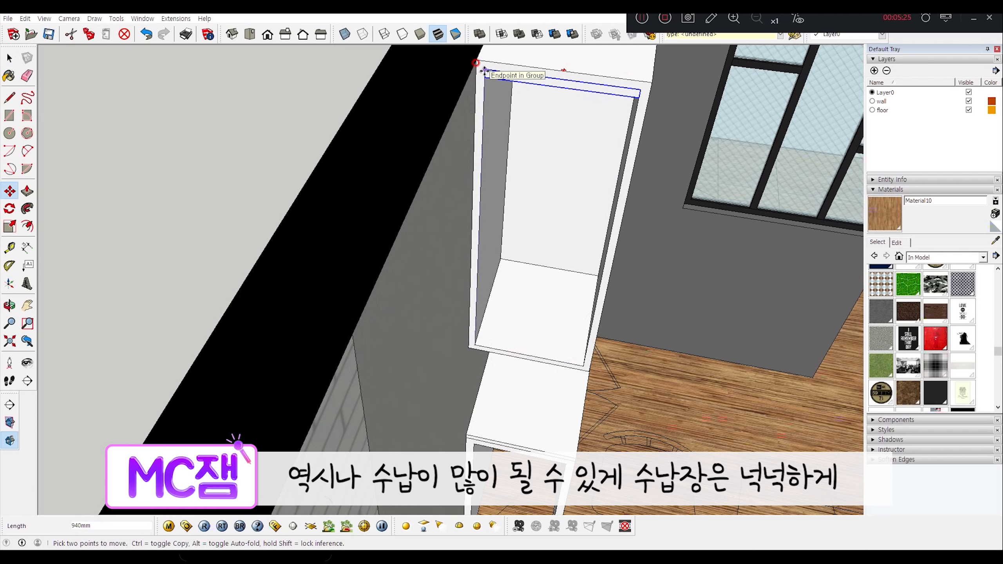
key(Return)
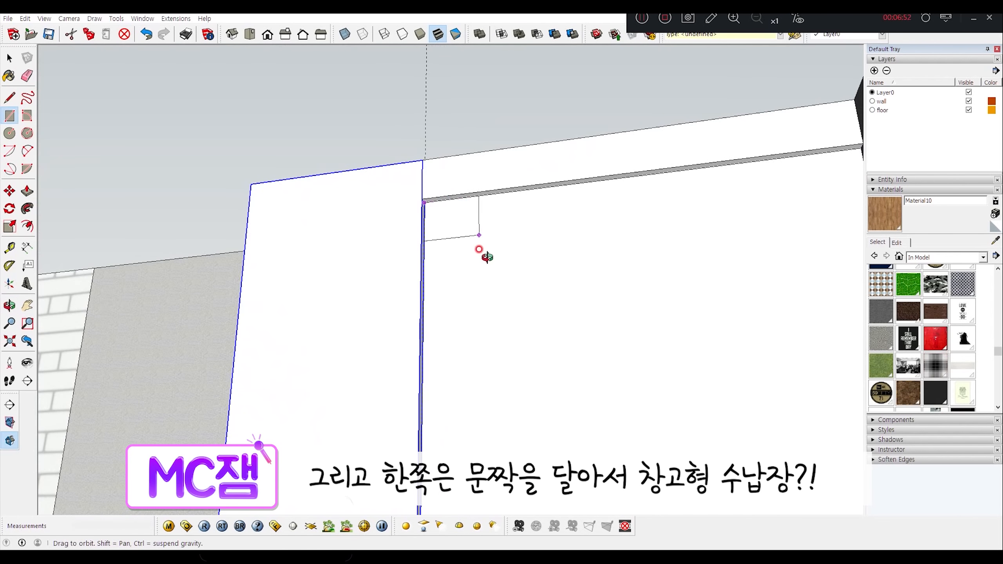
scroll(481, 251, up, 2)
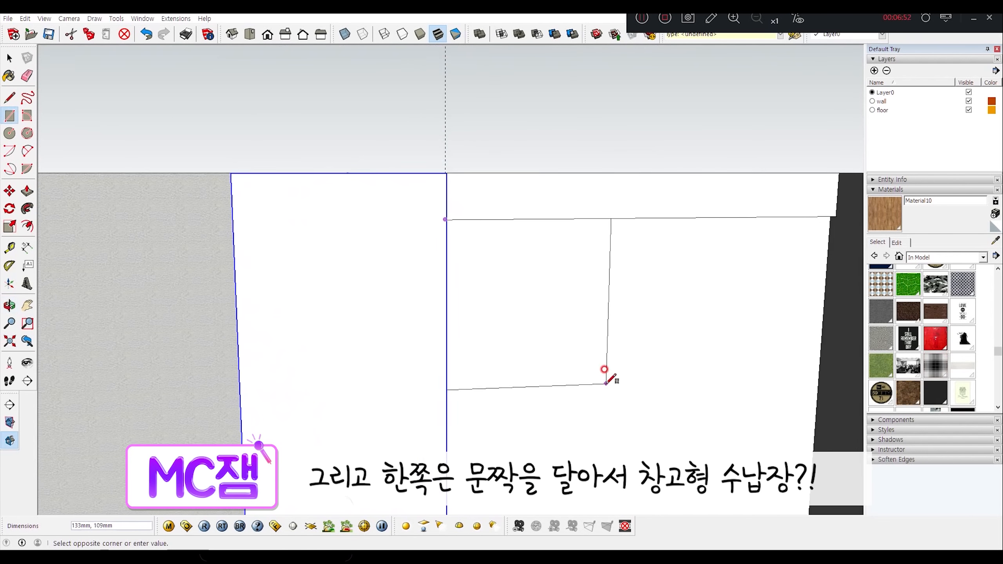
scroll(609, 376, down, 2)
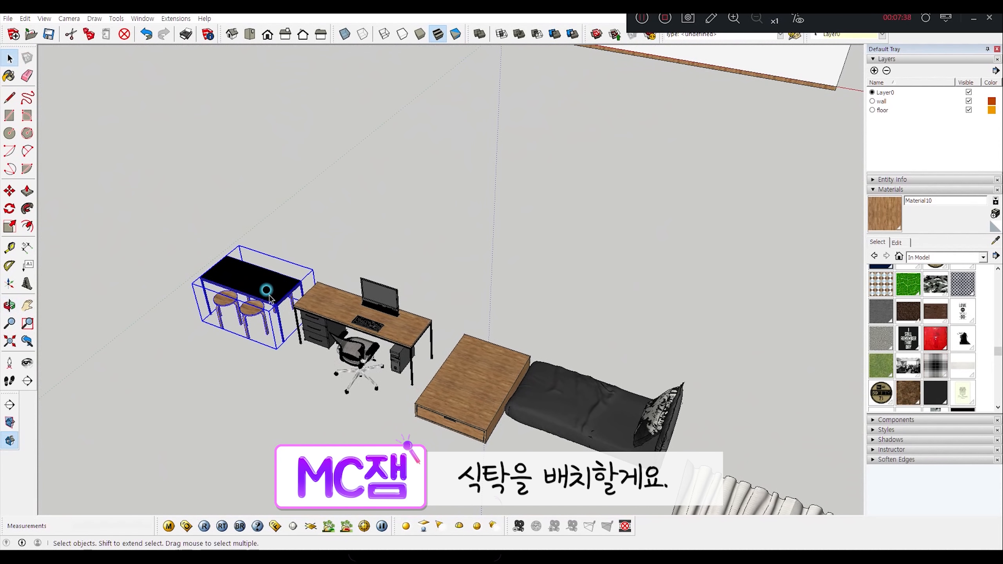
- Move the dining set, desk, bed pieces and curtains together closer to the apartment
scroll(361, 398, down, 5)
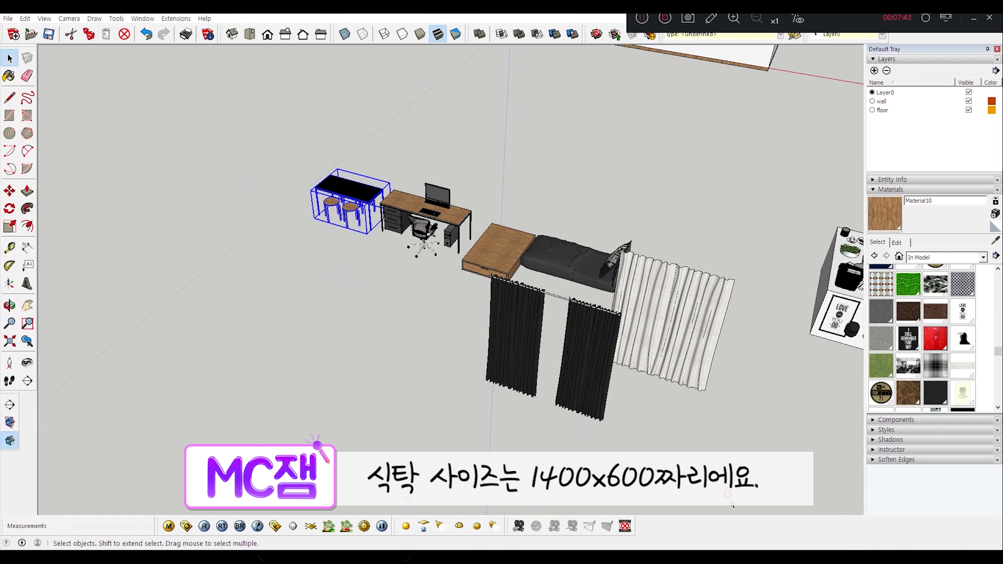
drag(230, 124, 231, 125)
drag(263, 442, 472, 142)
middle_drag(531, 151, 463, 316)
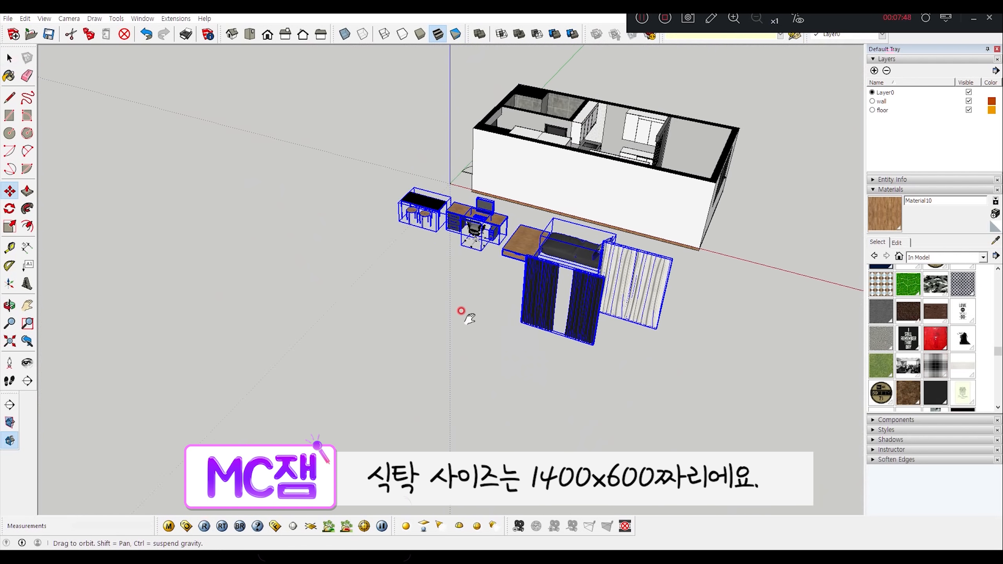
scroll(483, 166, up, 3)
middle_drag(483, 170, 525, 315)
key(space)
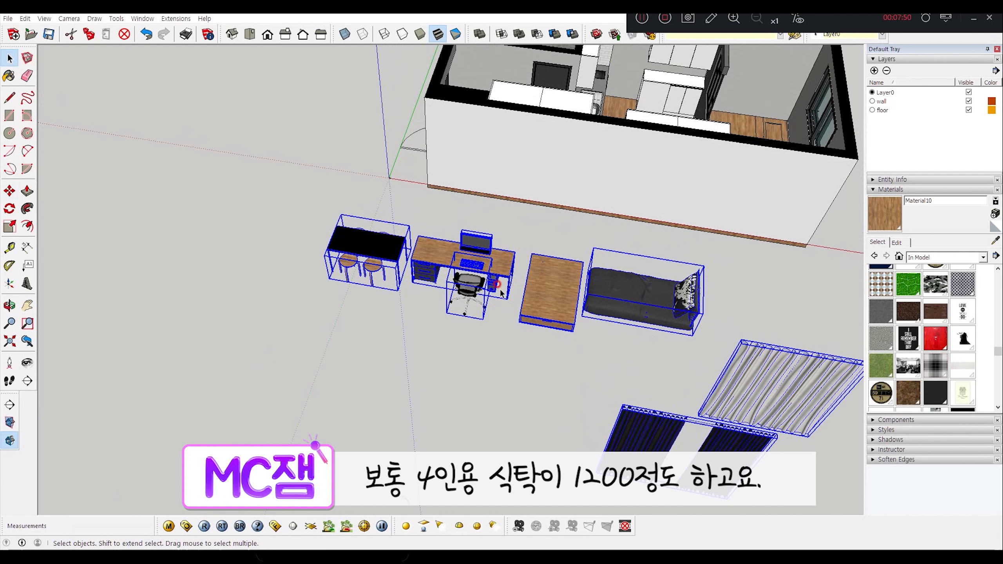
- Move the black dining table with its stools from the furniture set into the kitchen area
click(380, 256)
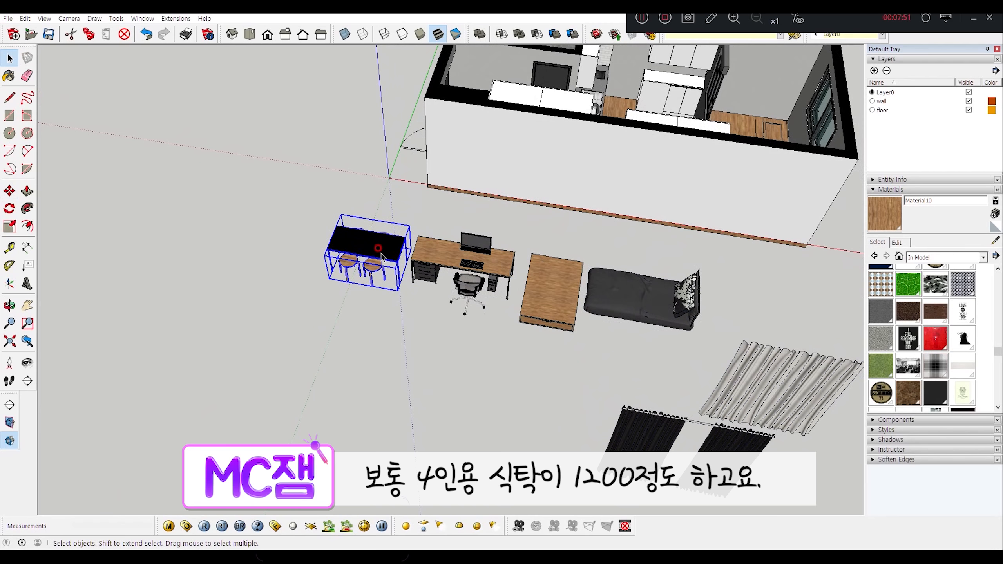
key(m)
click(402, 298)
shift+middle_drag(518, 147, 374, 328)
scroll(503, 259, up, 3)
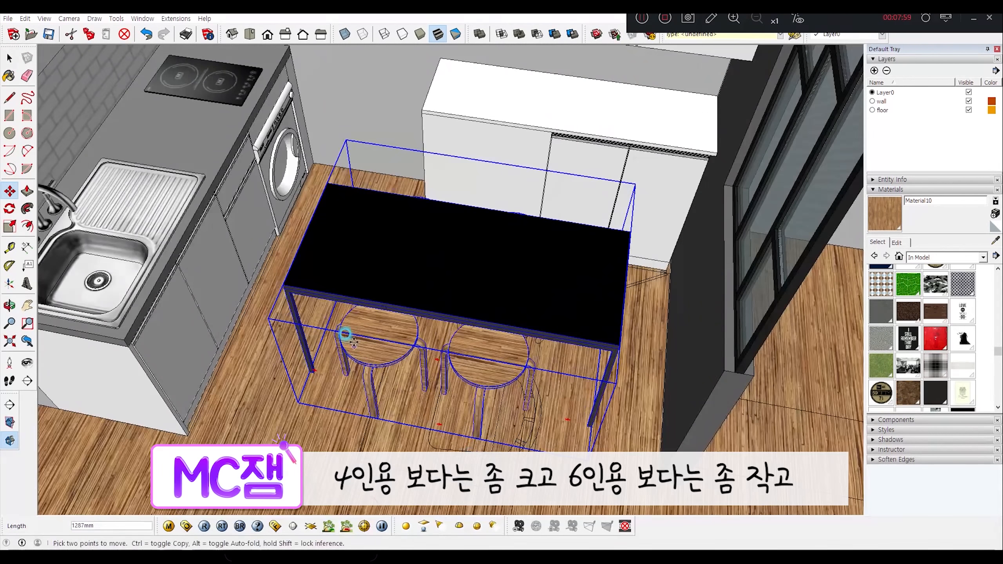
- Rotate the dining table and stools a quarter turn on the floor to match the plan's orientation
middle_drag(347, 333, 622, 381)
scroll(621, 380, down, 2)
key(q)
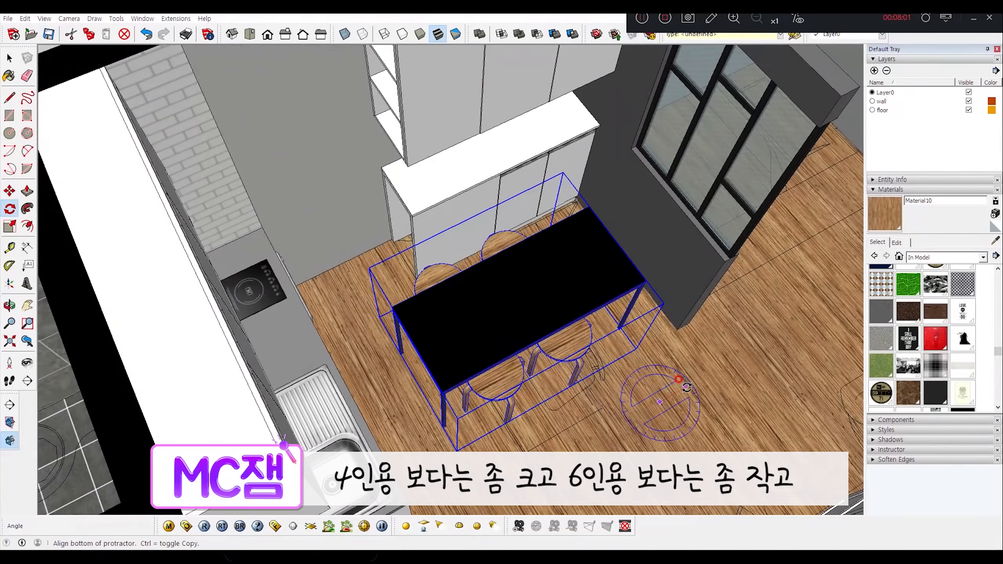
click(678, 379)
shift+middle_drag(683, 364, 653, 395)
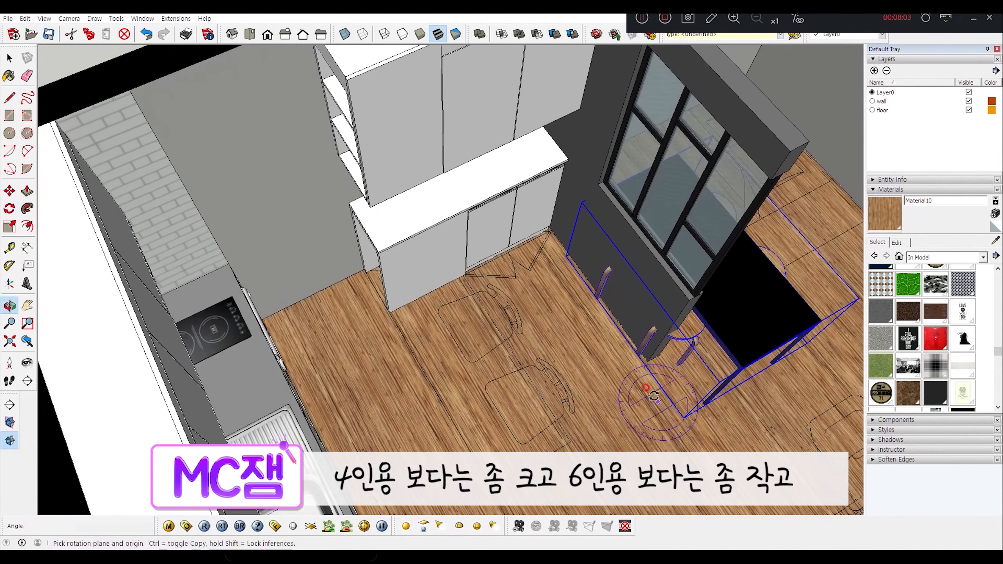
- Move the dining table and stools over to the chair outlines drawn on the kitchen floor
key(m)
click(570, 296)
click(430, 400)
scroll(430, 400, up, 10)
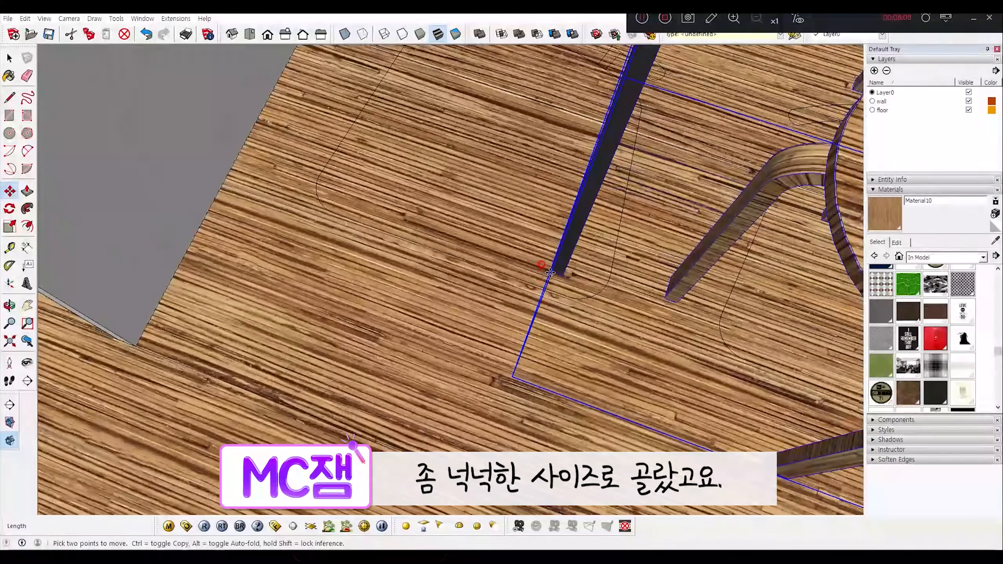
click(552, 271)
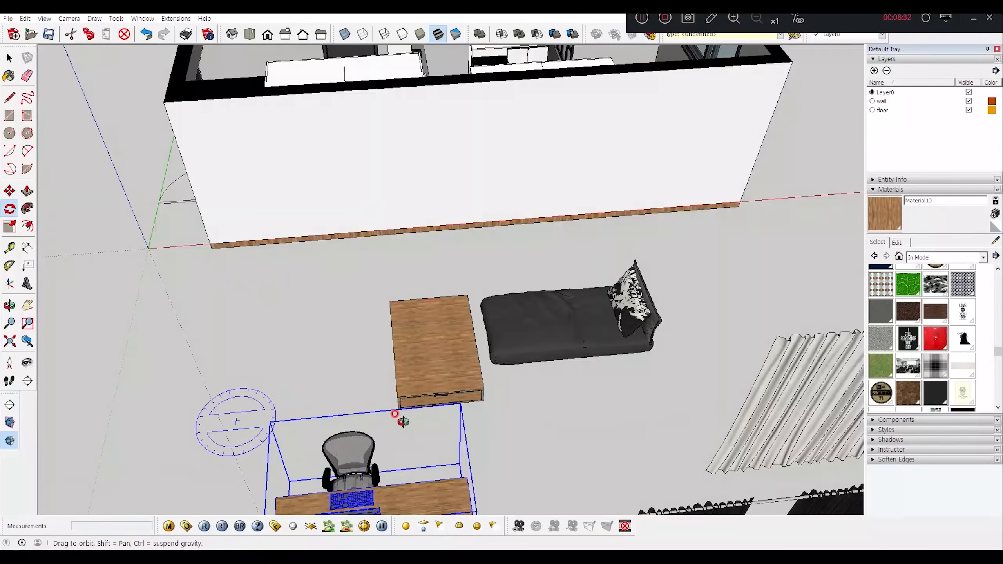
- Move the desk set with its chair and monitor into the room against the wall, between the window wall and the wardrobe
middle_drag(403, 421, 542, 371)
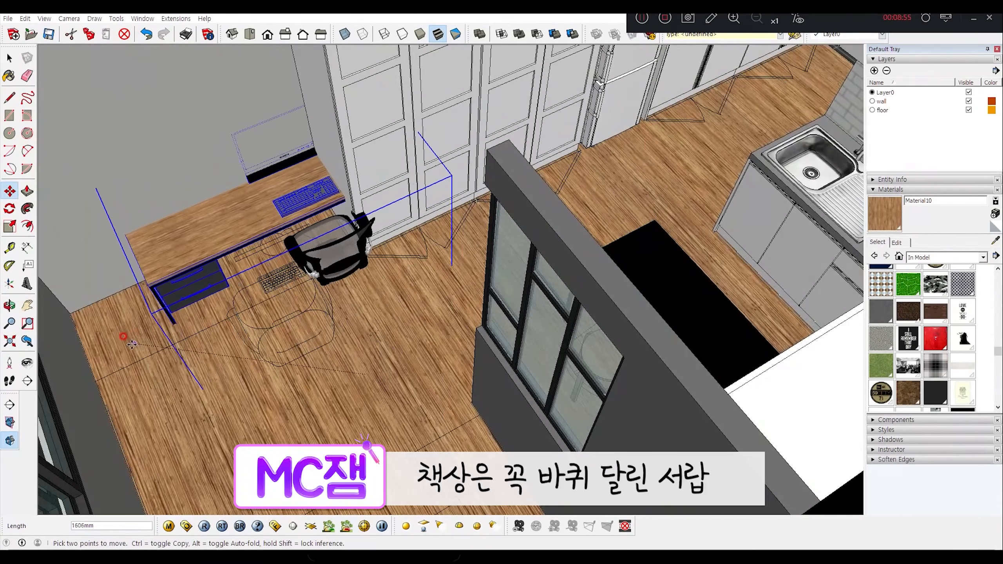
mouse_move(130, 341)
middle_down()
mouse_move(267, 385)
mouse_move(138, 352)
middle_up()
click(237, 328)
click(219, 342)
middle_drag(316, 389, 265, 348)
click(342, 62)
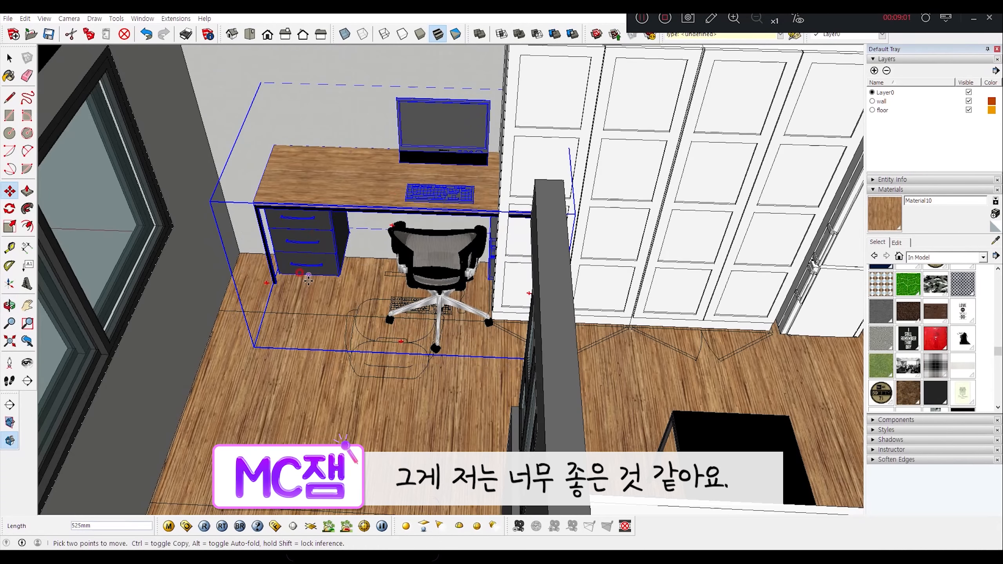
middle_drag(308, 279, 268, 297)
scroll(262, 286, up, 5)
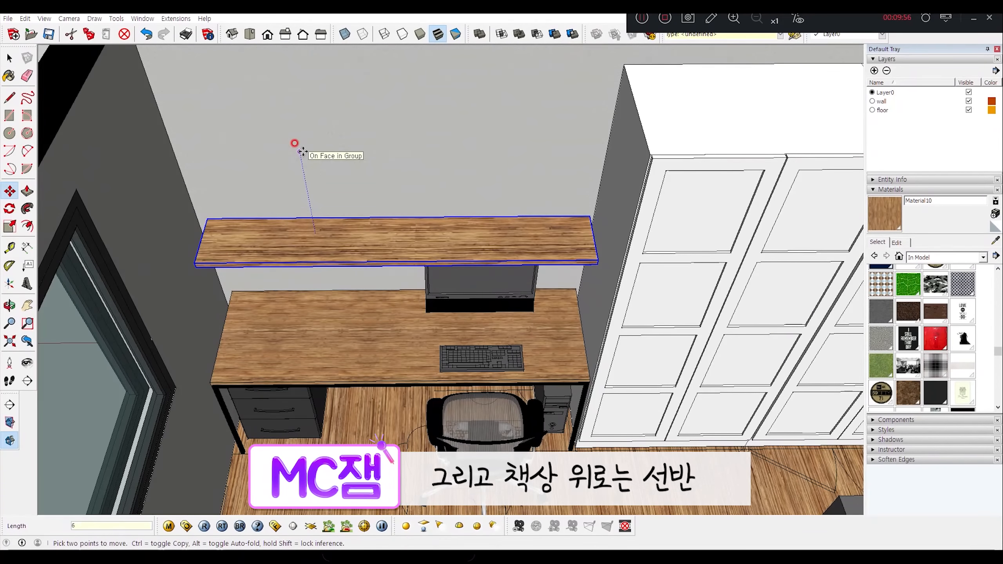
- Raise the wooden shelf 600 mm above the desk and copy it higher up the wall
text(00)
key(Return)
middle_drag(357, 379, 347, 132)
key(ctrl)
click(347, 132)
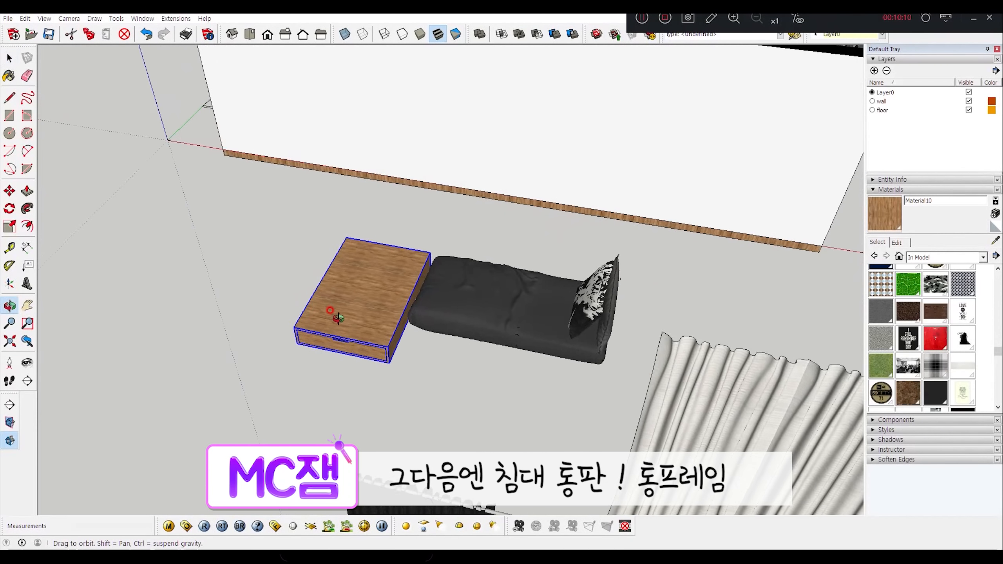
- Move the wooden bed frame with drawer from the furniture set into the bedroom corner beside the window
middle_drag(387, 328, 423, 342)
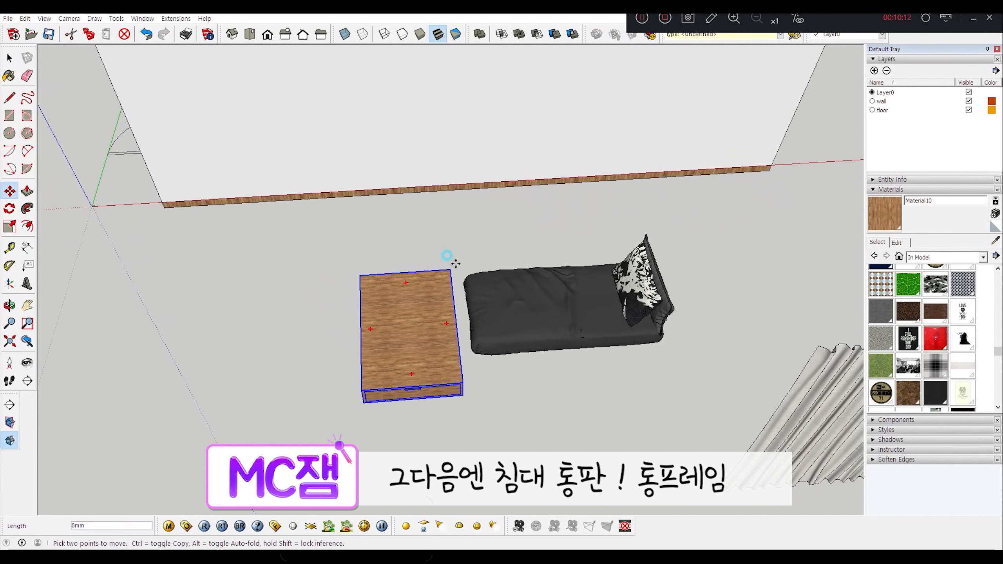
shift+middle_drag(568, 156, 380, 417)
scroll(466, 259, up, 5)
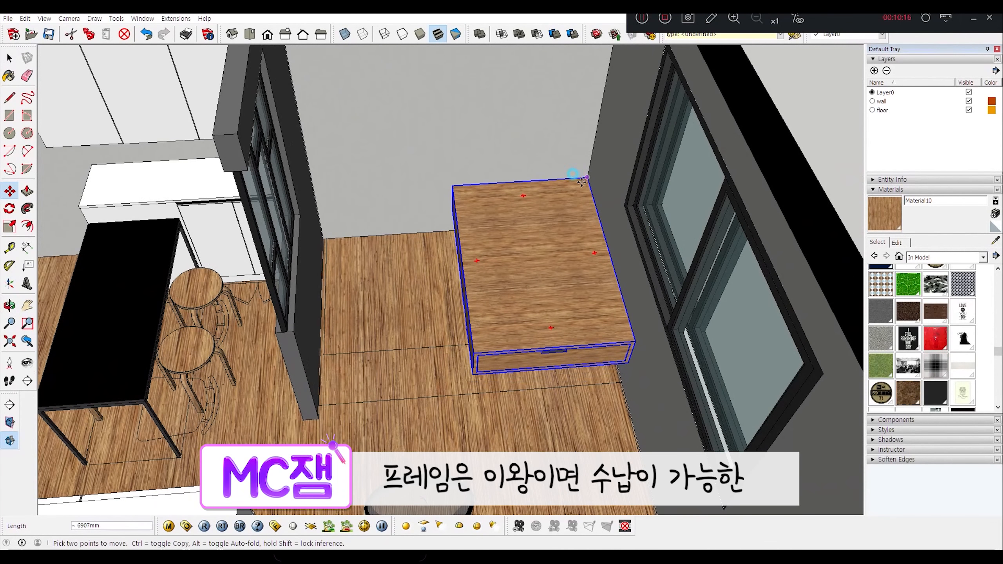
scroll(569, 387, up, 2)
middle_drag(571, 387, 697, 325)
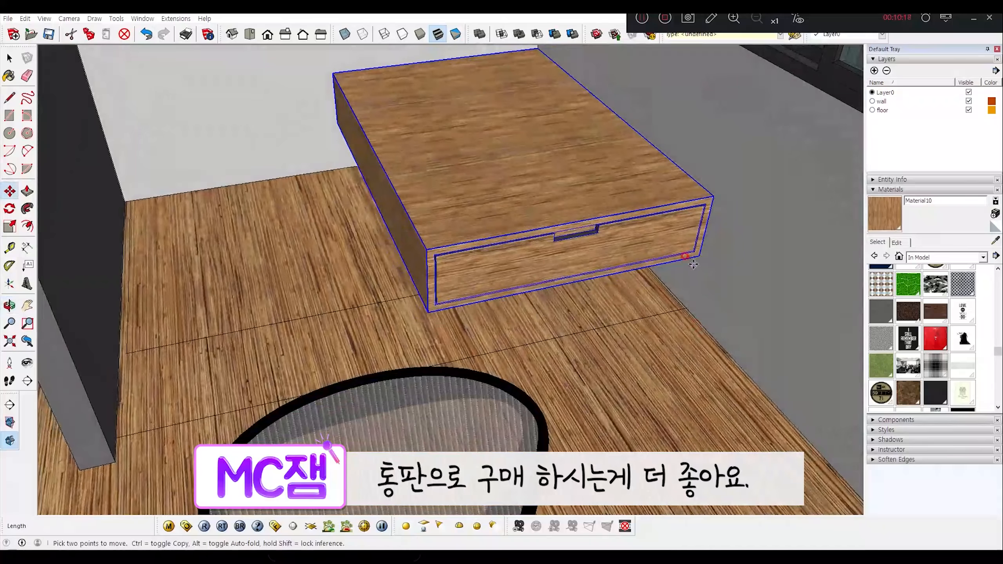
- Copy the bed frame alongside the first one, toward the glazed partition
middle_drag(699, 255, 556, 362)
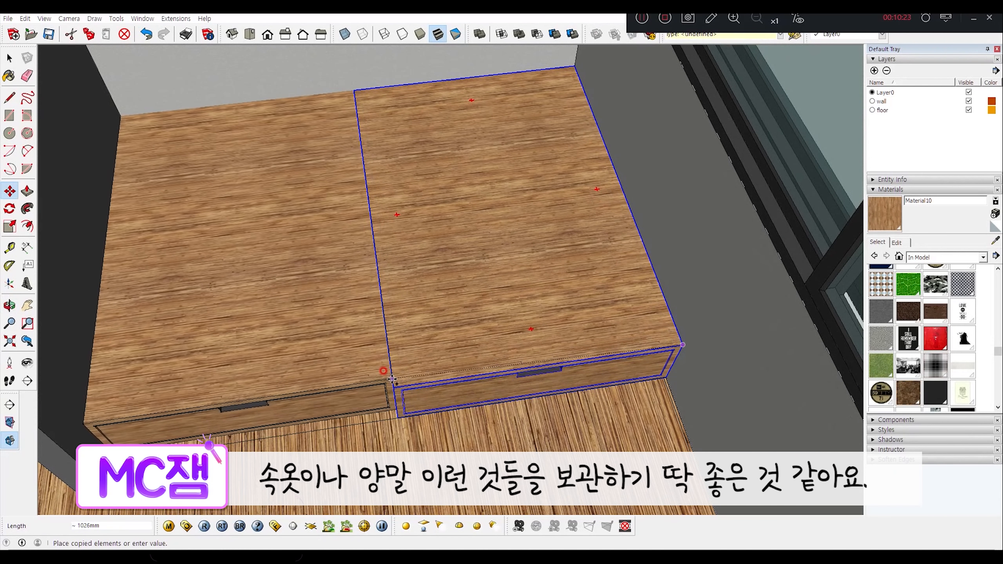
click(357, 304)
key(space)
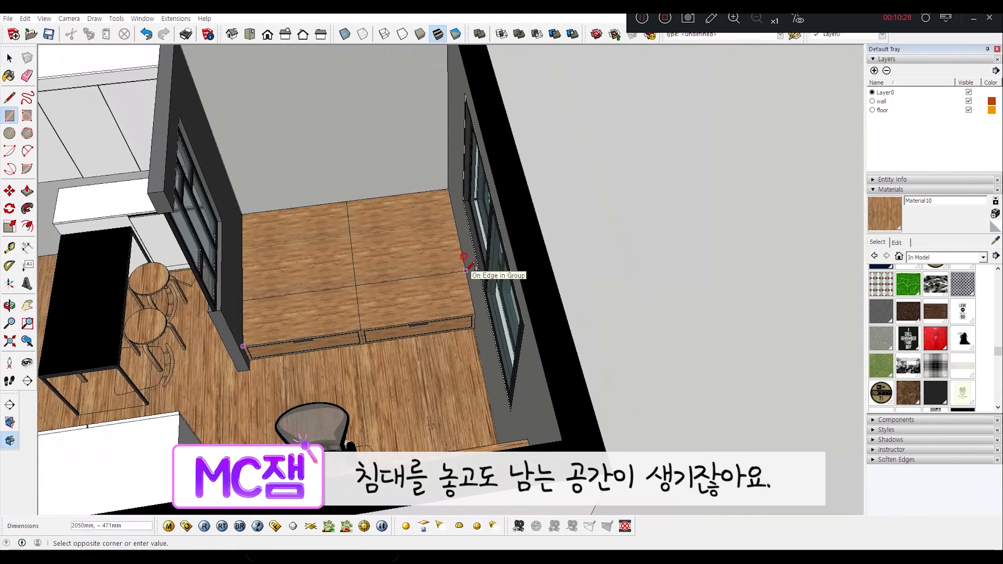
- Draw a rectangle of about 2050 by 471 mm across the front of both bed frames and pull it into a thin slab
key(r)
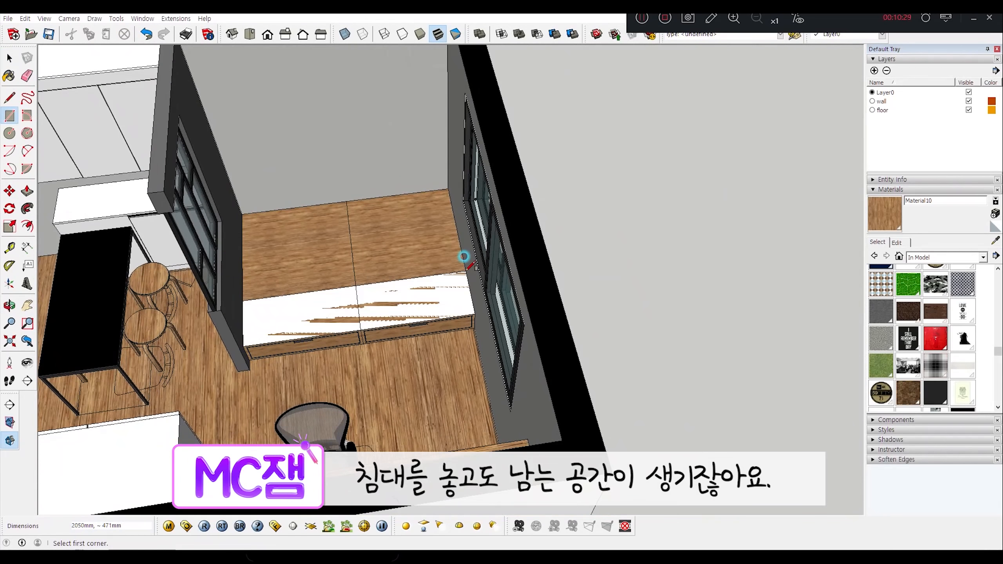
key(space)
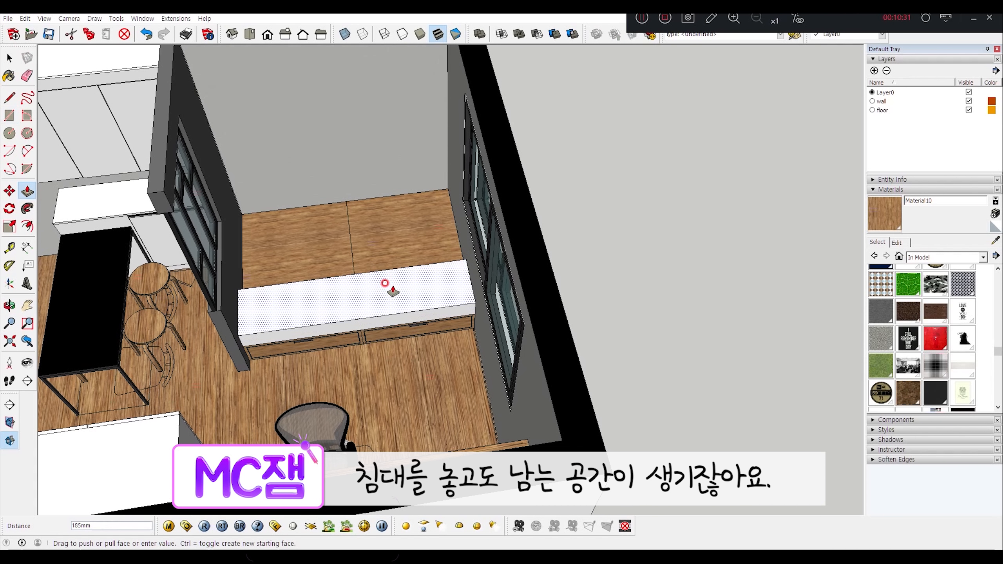
double_click(389, 296)
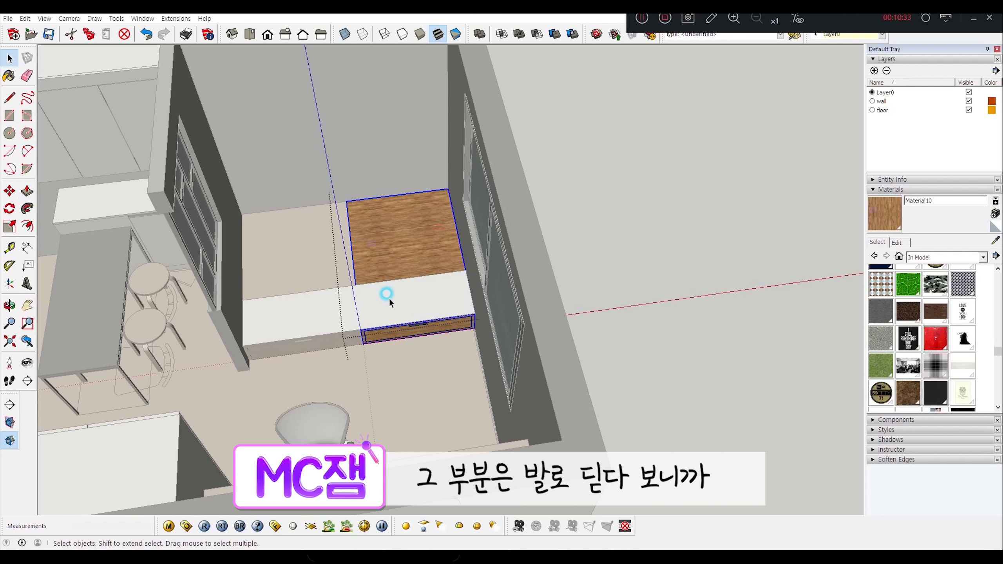
click(352, 322)
scroll(355, 324, up, 3)
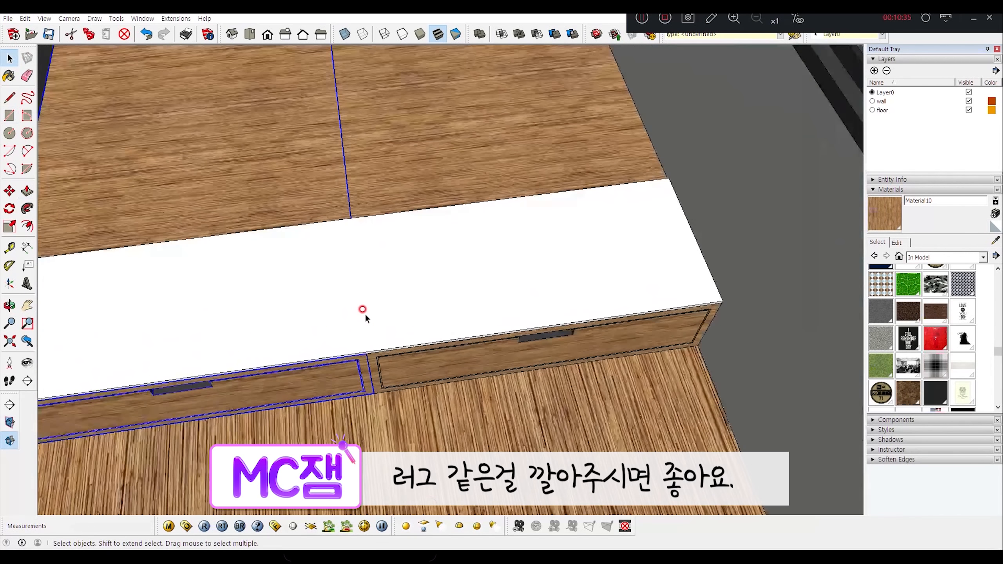
- Group the slab on the bed frames and apply the green grass texture Material6 to it as a rug
middle_drag(365, 314, 354, 212)
triple_click(355, 212)
right_click(355, 214)
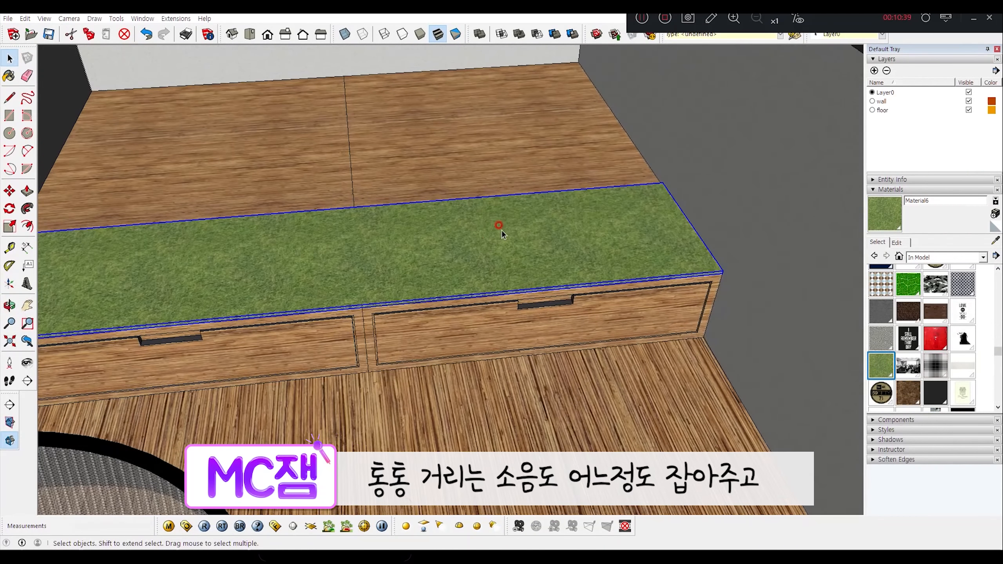
- Move the black mattress with its pillows onto the wooden bed frames, behind the green rug
middle_drag(501, 228, 335, 267)
scroll(343, 271, down, 3)
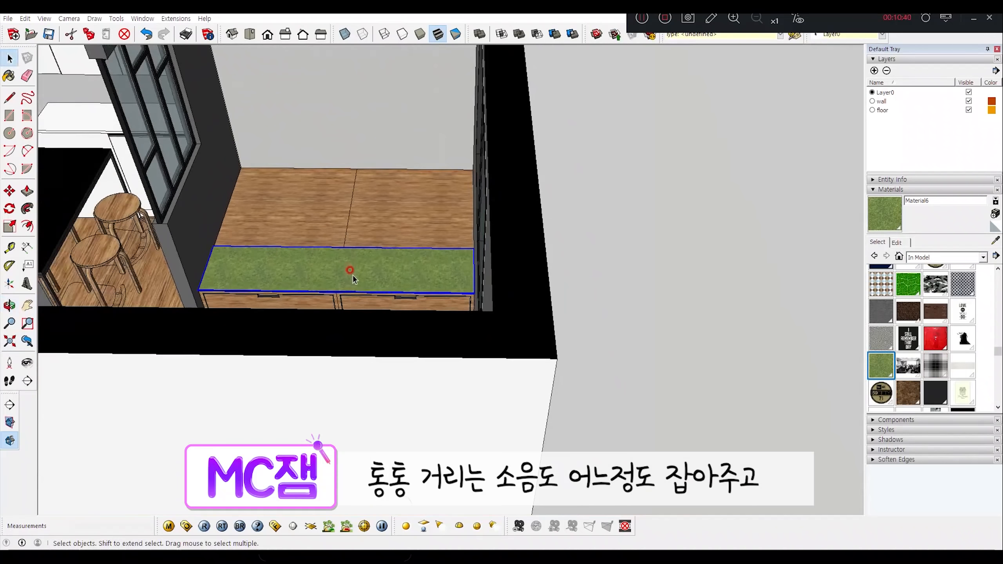
scroll(399, 293, down, 3)
shift+middle_drag(295, 394, 506, 152)
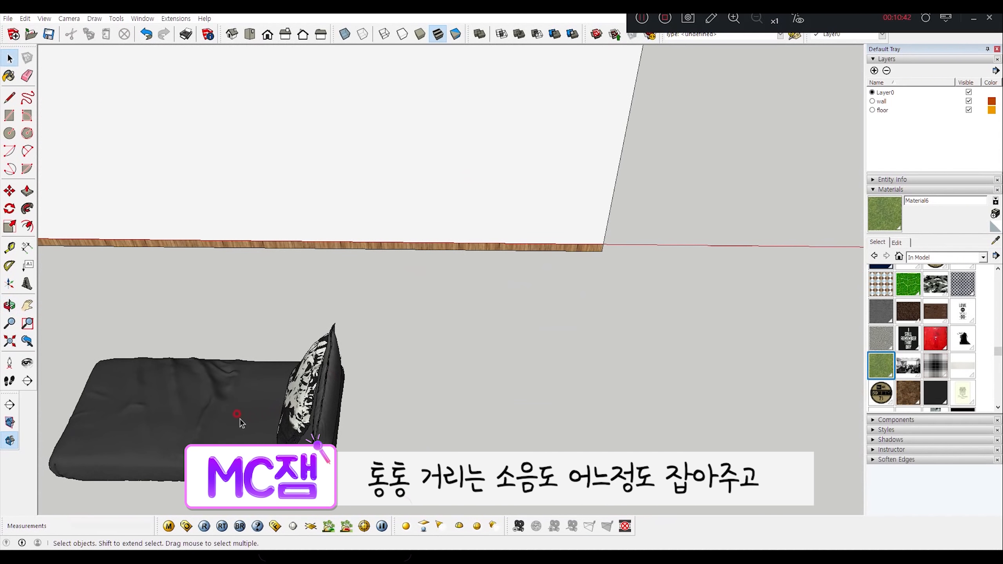
click(263, 480)
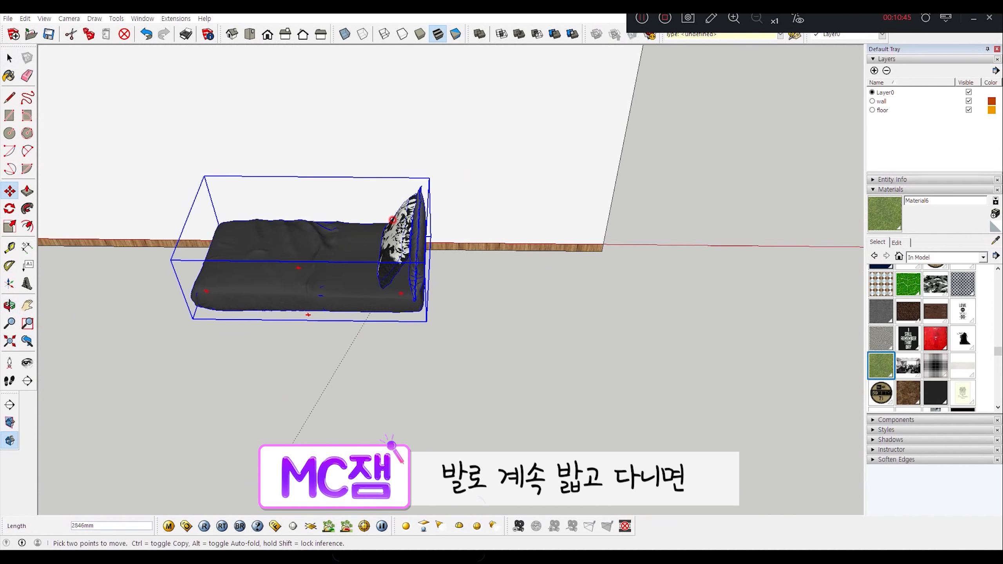
shift+middle_drag(369, 294, 383, 486)
scroll(448, 245, up, 5)
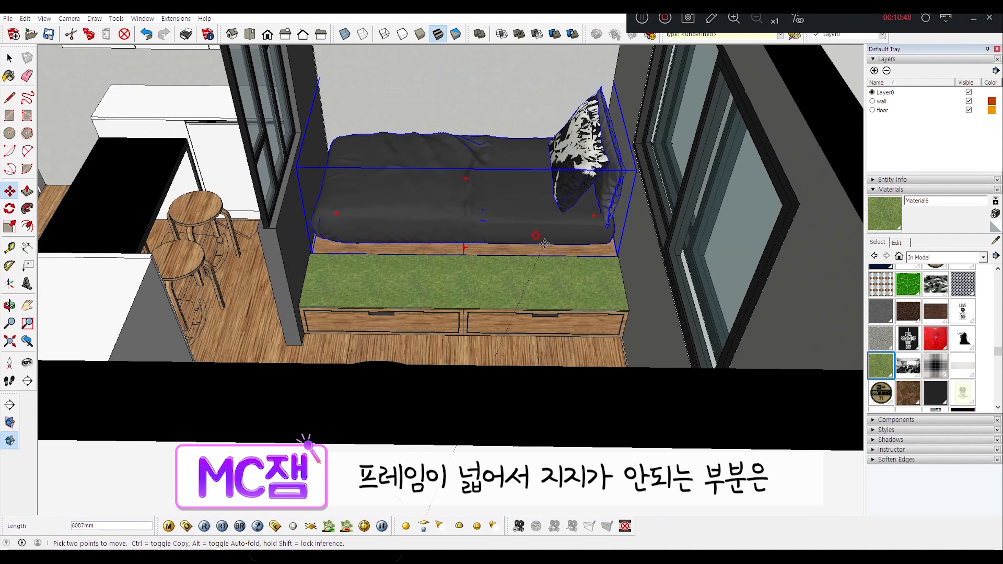
click(479, 287)
key(space)
- Open the green rug group and pull its front face outward to make the rug deeper
scroll(452, 279, up, 5)
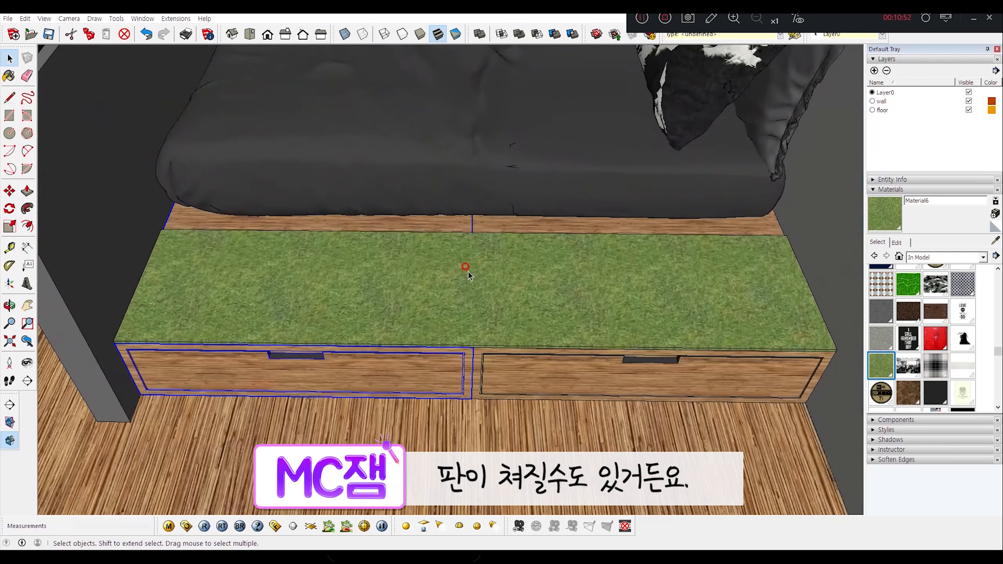
click(474, 263)
double_click(474, 246)
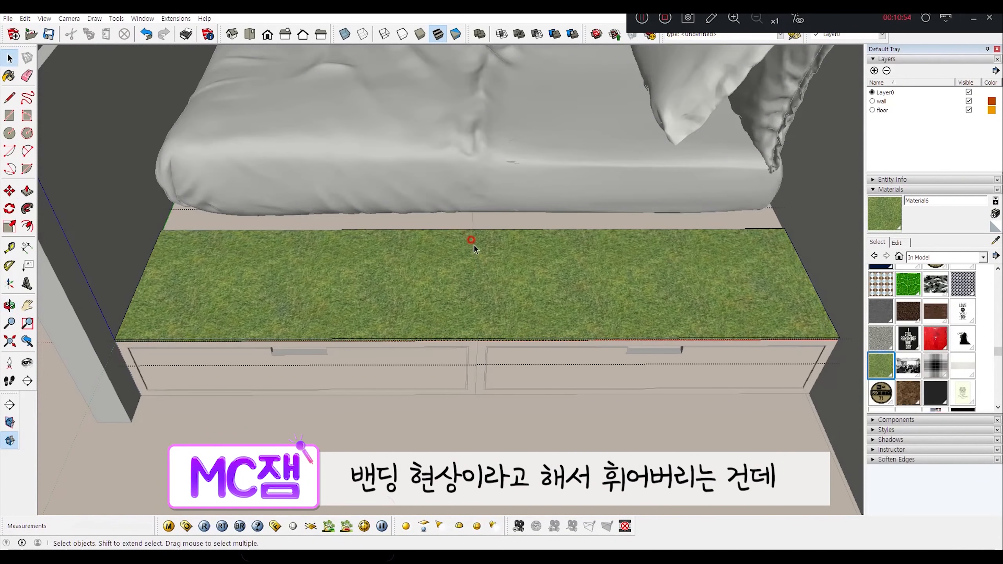
scroll(481, 345, up, 3)
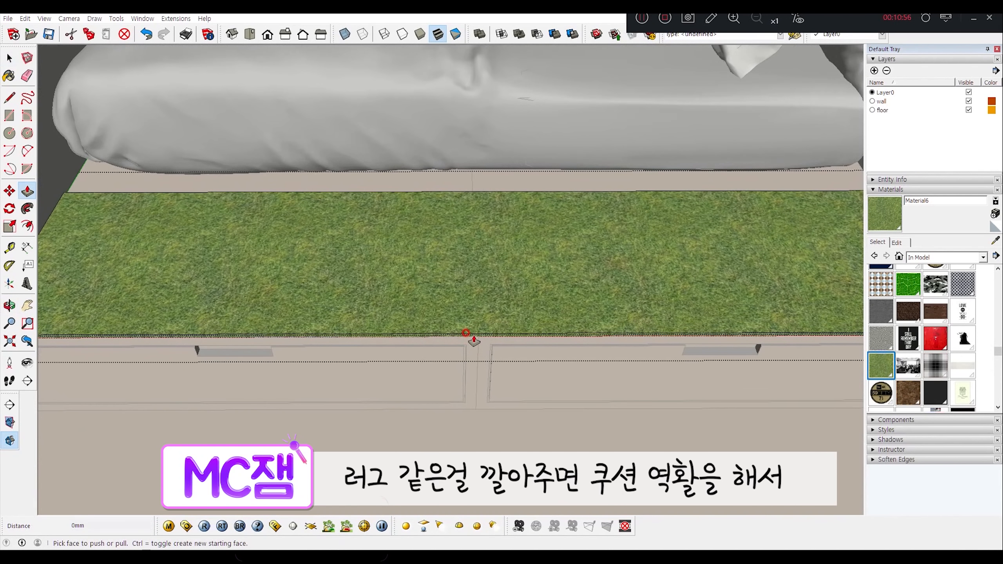
drag(474, 340, 479, 372)
text(15)
key(Return)
key(space)
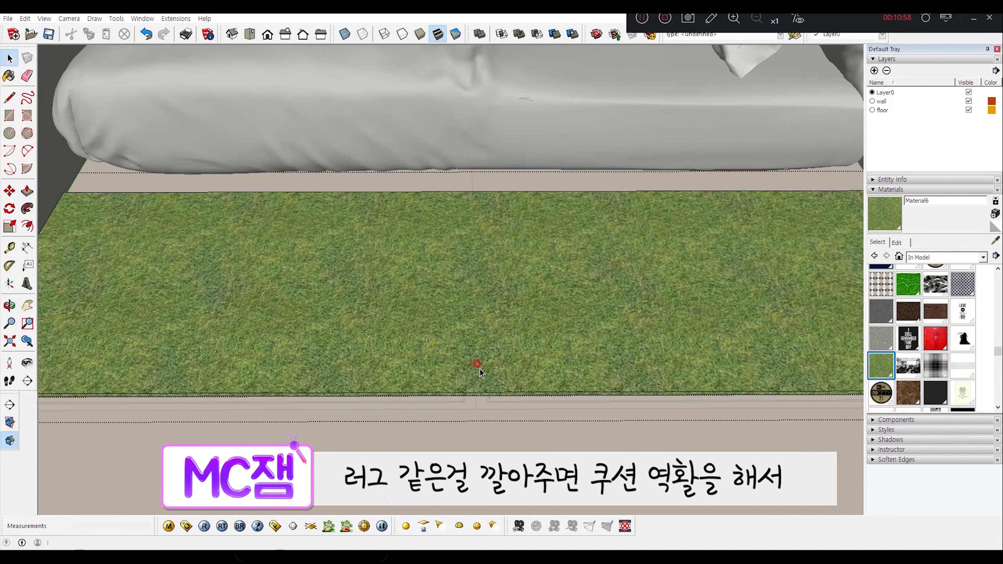
- Move the green rug back toward the mattress so its front edge lines up with the bed frames
click(514, 314)
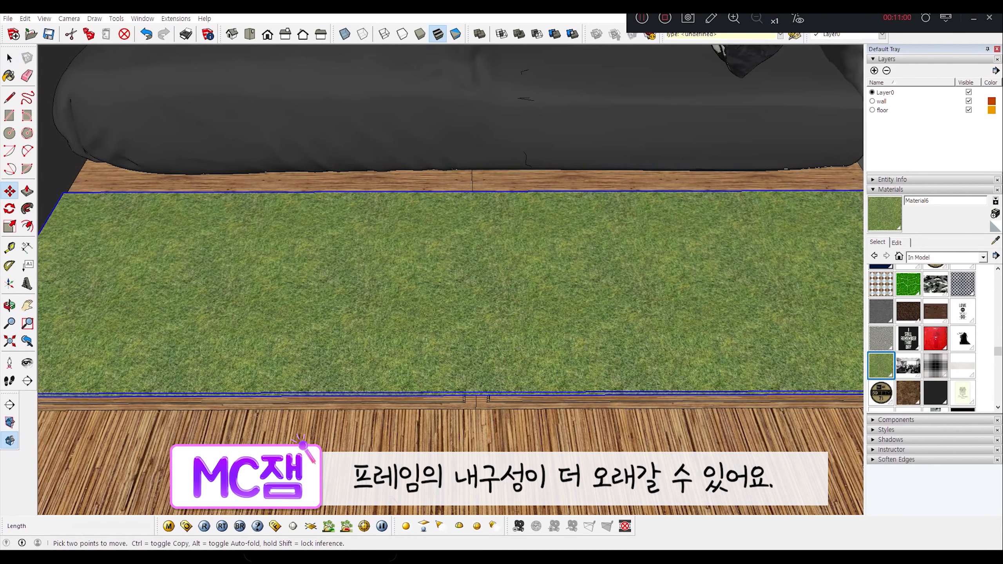
drag(499, 479, 486, 421)
key(space)
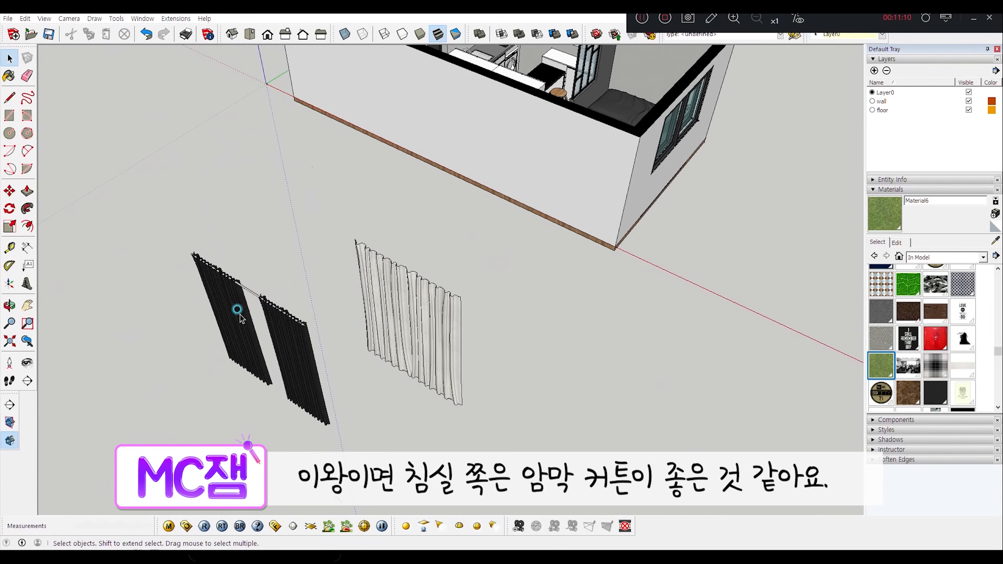
- Rotate the pair of black curtains parallel to the window wall and place them in front of the bedroom window
click(240, 315)
middle_drag(260, 314, 352, 340)
key(q)
click(504, 410)
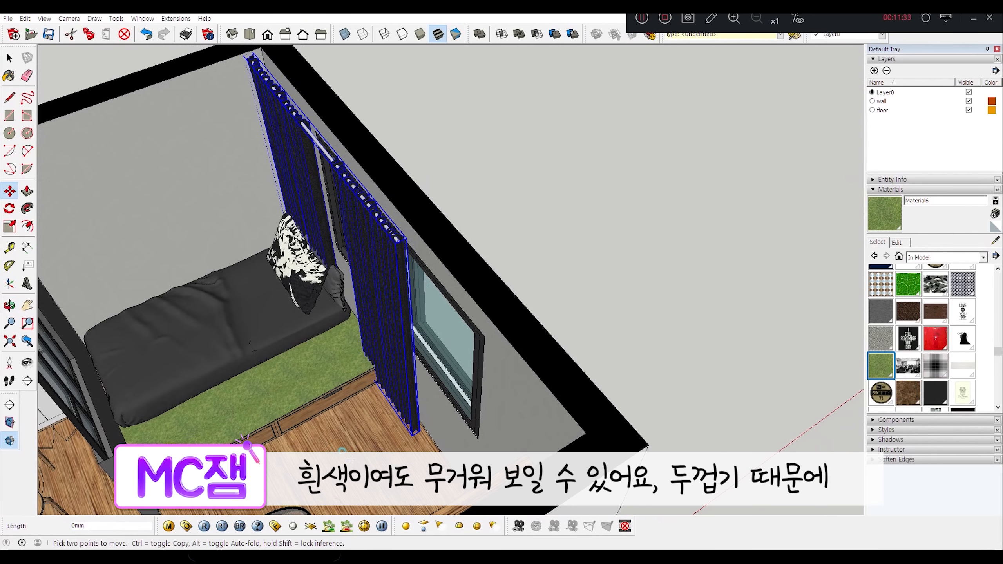
- Shorten the black curtains by scaling their lower edge up toward the window sill
middle_drag(494, 398, 572, 383)
key(space)
middle_click(518, 407)
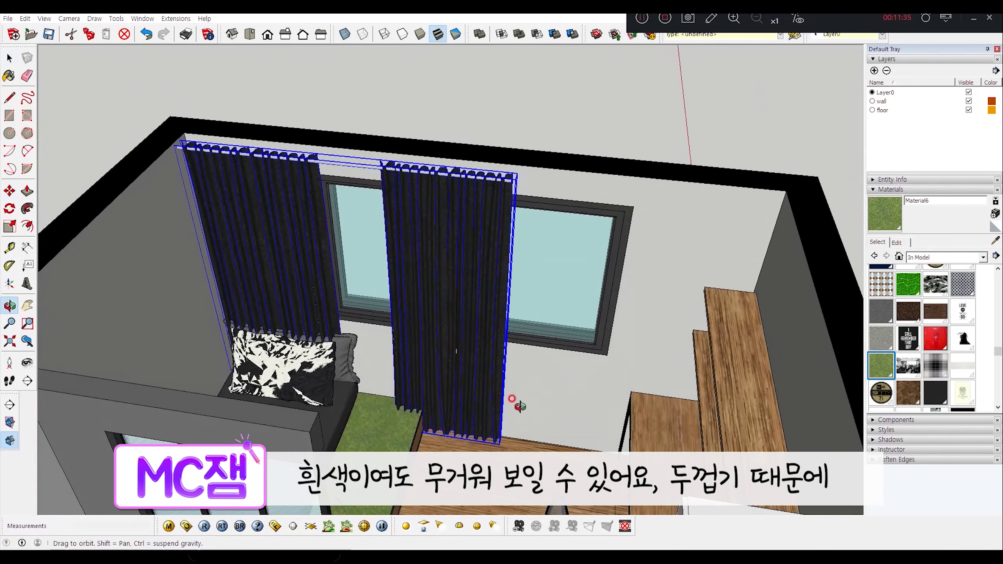
click(9, 227)
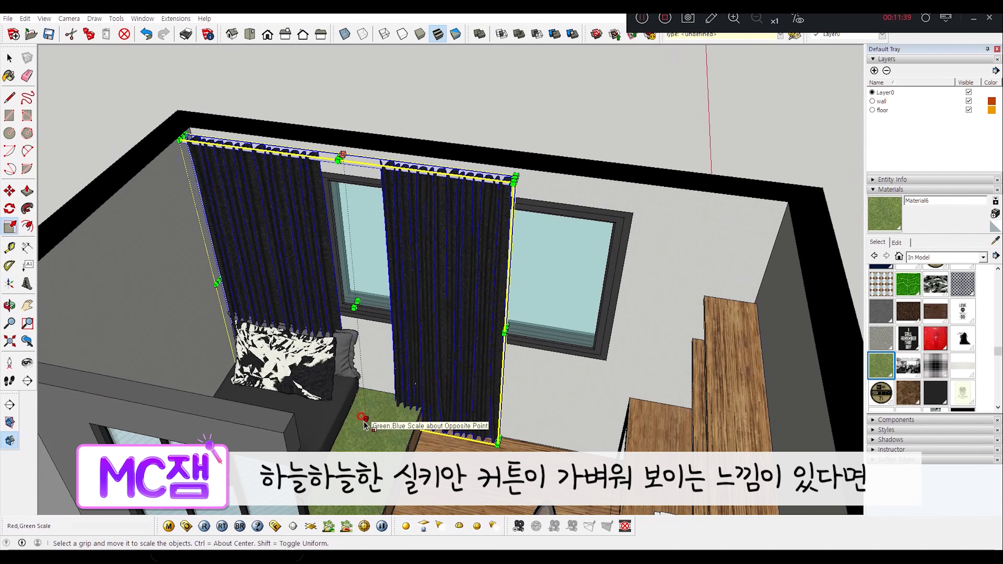
drag(358, 404, 358, 348)
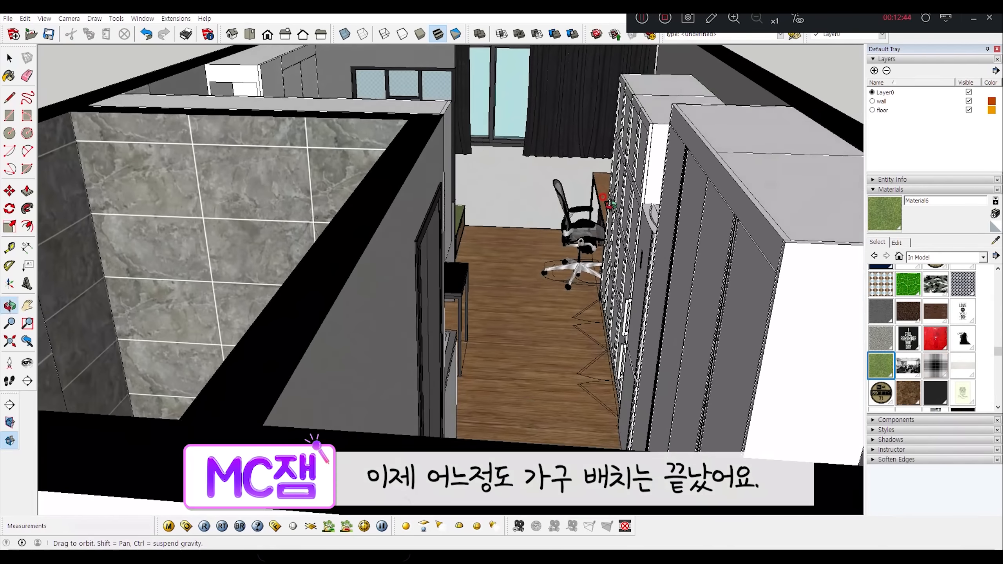
- Review the furnished interior from the entrance past the wardrobes, dining table and glazed partition to the bed
scroll(611, 315, up, 3)
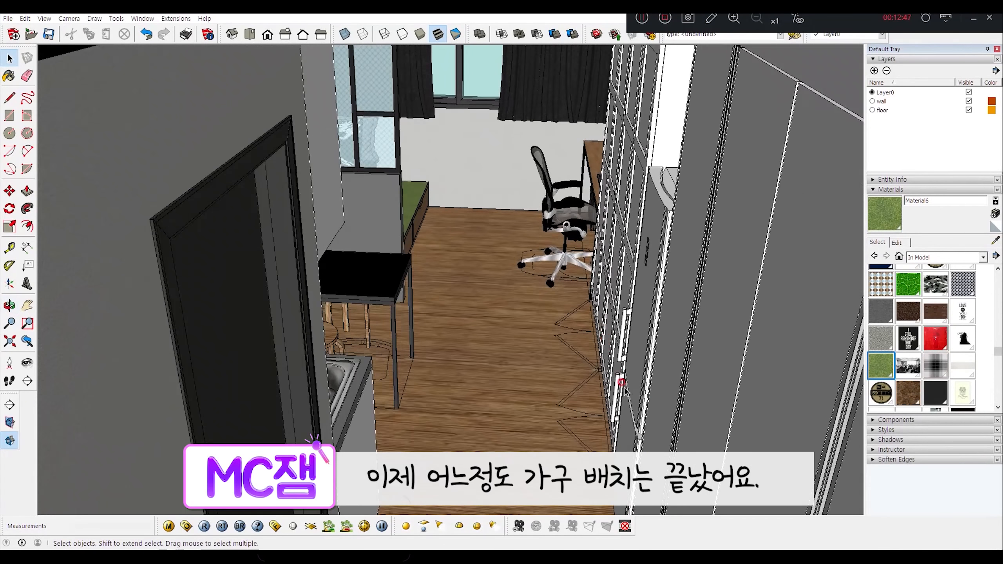
middle_drag(622, 387, 620, 297)
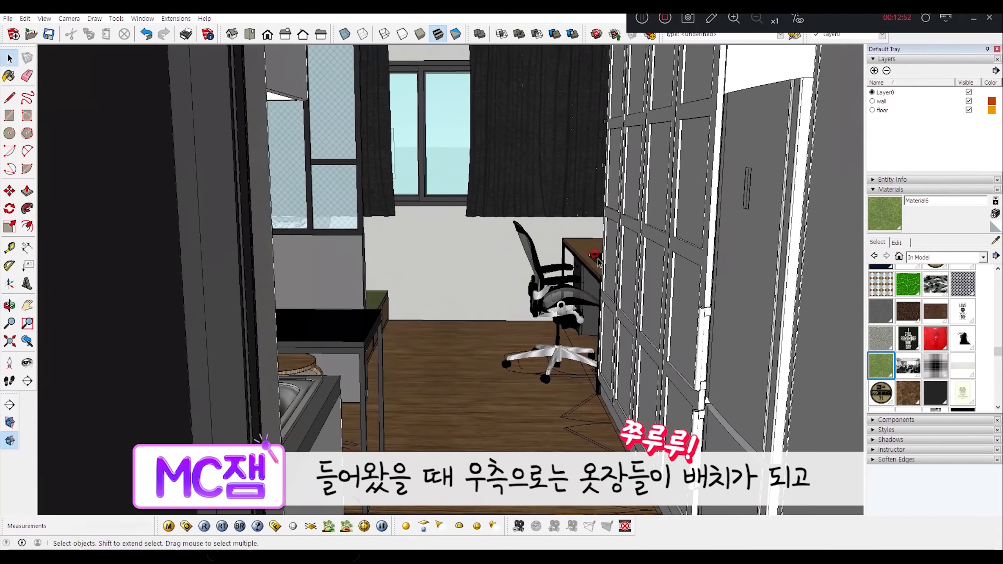
scroll(579, 218, up, 5)
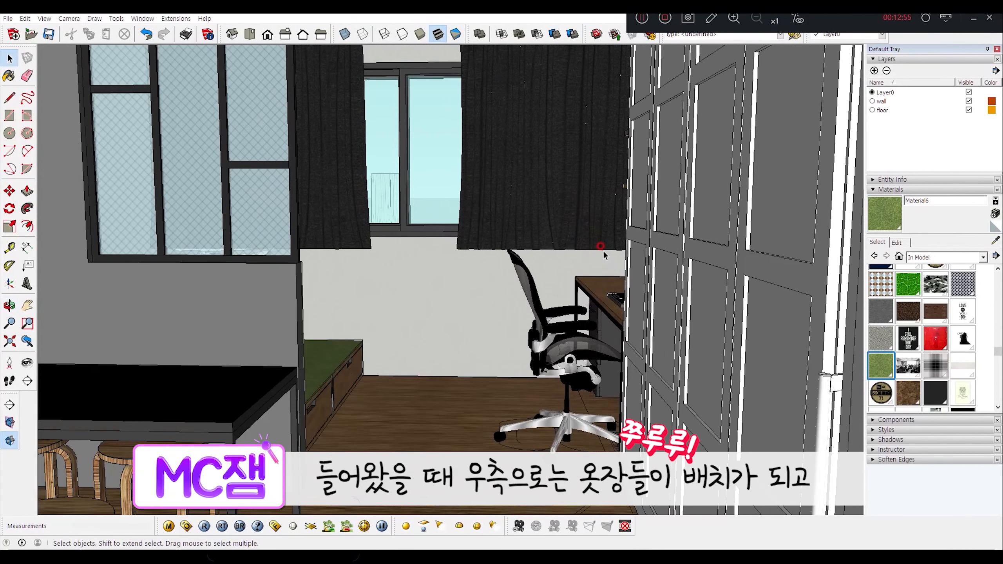
scroll(604, 251, up, 1)
shift+middle_drag(344, 268, 391, 267)
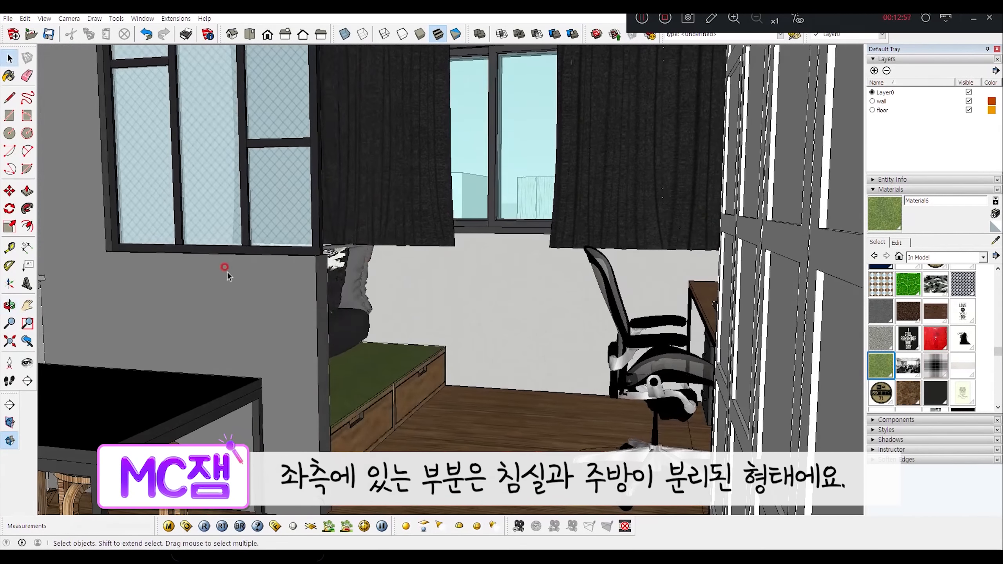
shift+middle_drag(226, 272, 382, 280)
scroll(516, 269, up, 3)
middle_drag(545, 273, 446, 380)
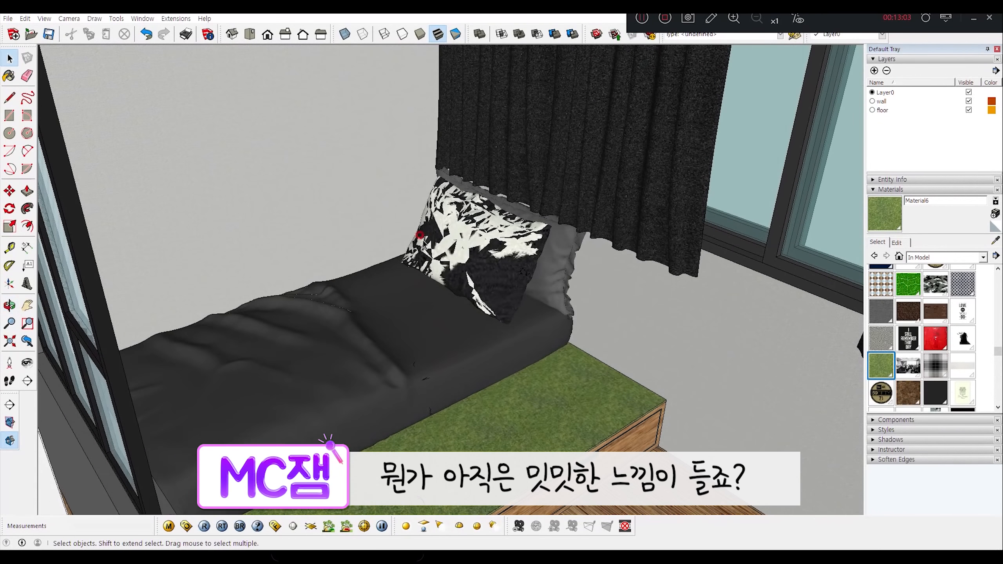
- Move the row of books from the white prop block to the lower wooden shelf above the desk
middle_drag(490, 220, 436, 307)
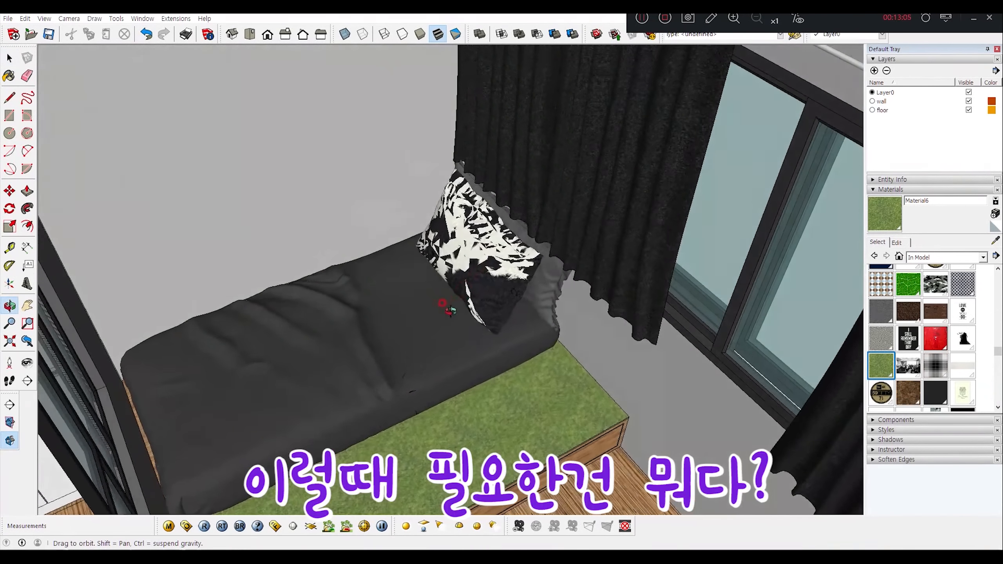
middle_drag(266, 320, 425, 224)
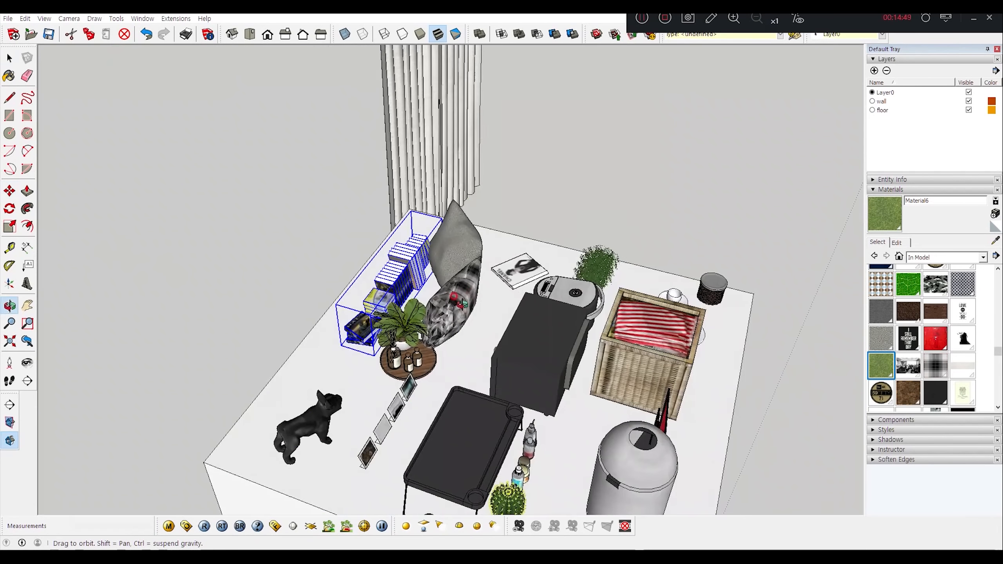
middle_drag(300, 300, 337, 308)
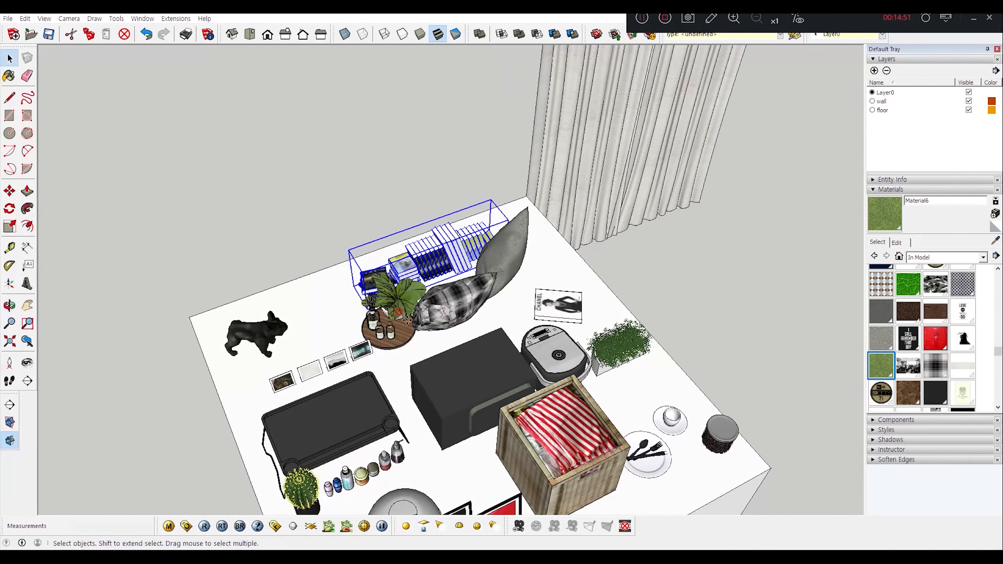
key(m)
click(335, 294)
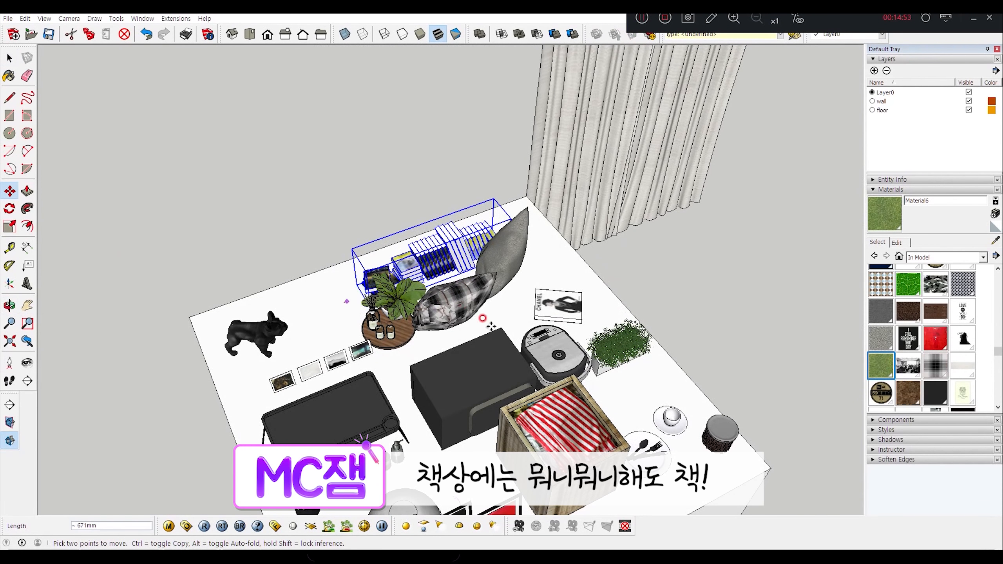
scroll(484, 319, down, 2)
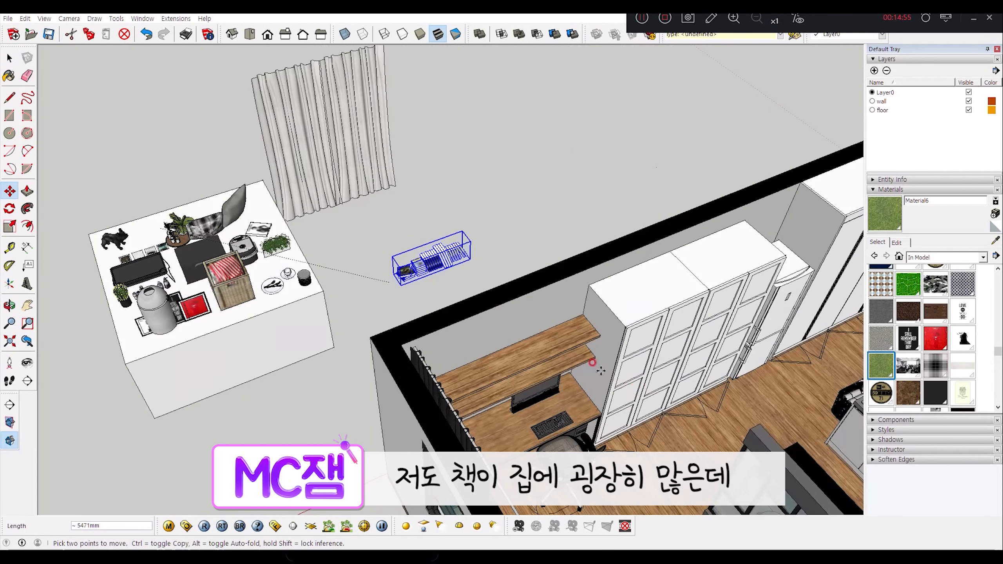
middle_drag(619, 375, 604, 362)
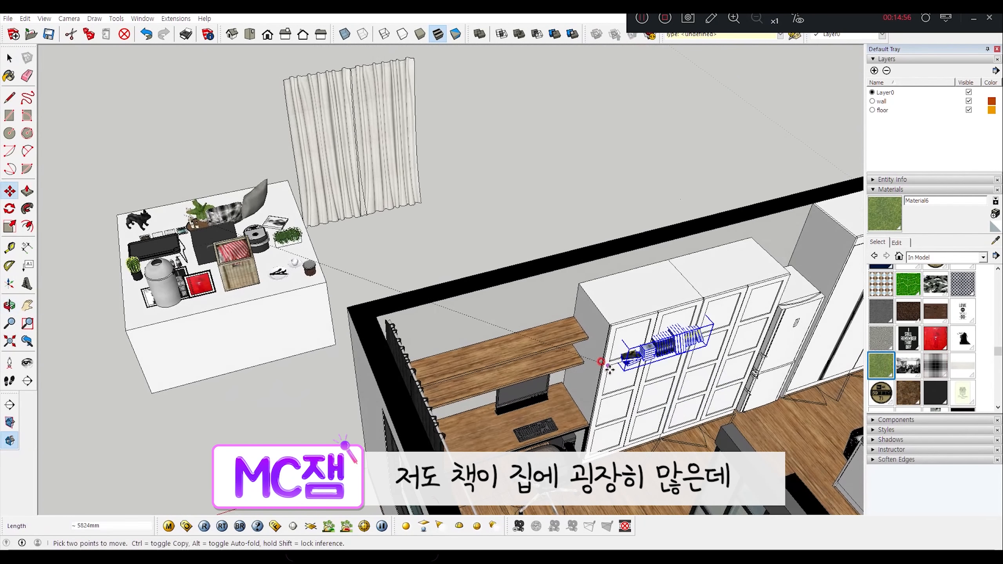
scroll(521, 363, up, 5)
click(488, 369)
middle_drag(488, 369, 412, 328)
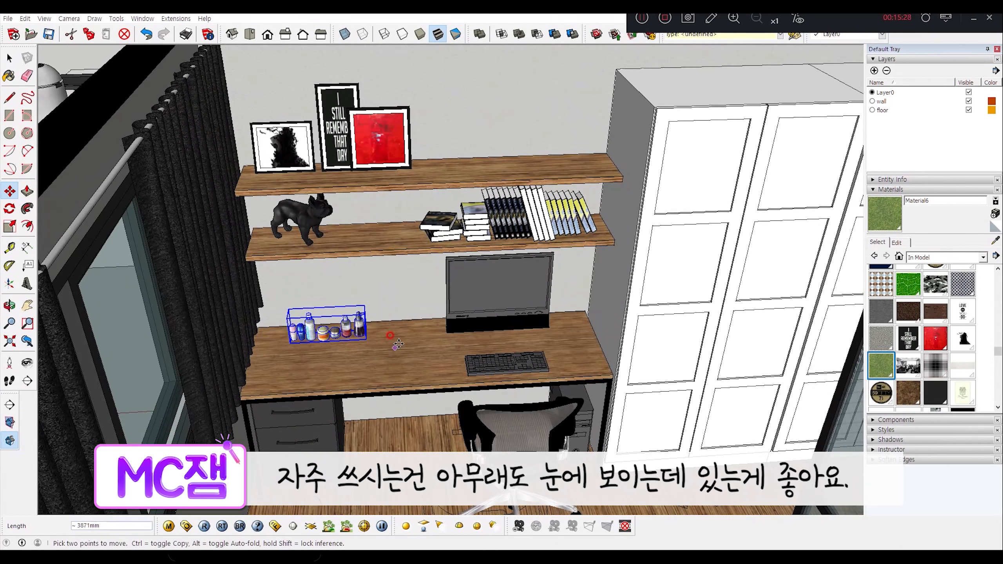
- Place the group of cosmetic bottles on the desktop near the wall, between the black curtain and the monitor
scroll(397, 344, up, 4)
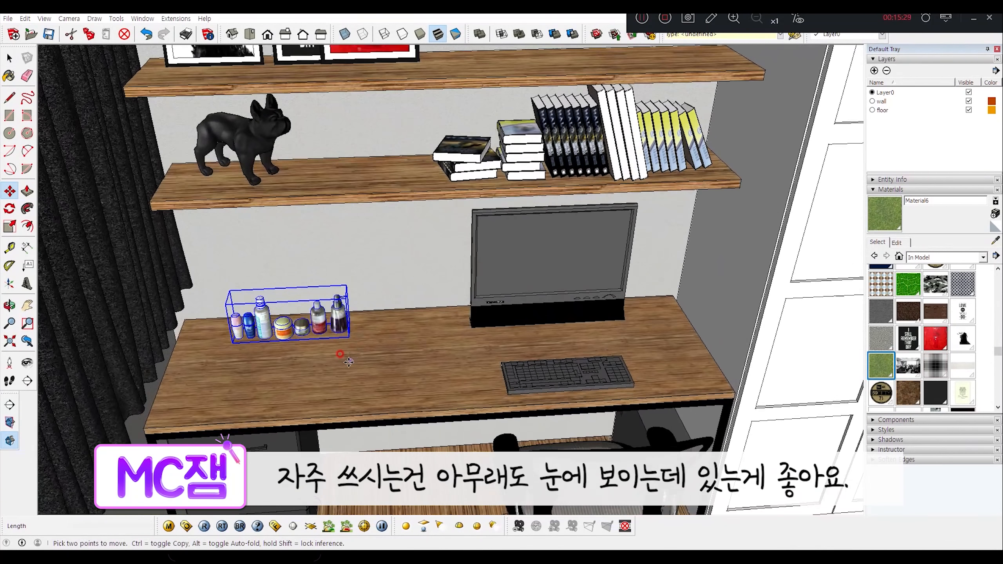
click(338, 357)
key(space)
- Try the in-model VIDRIO TRANSLUCIDO material on the wide rectangle on the wall above the desk
middle_drag(359, 367, 352, 290)
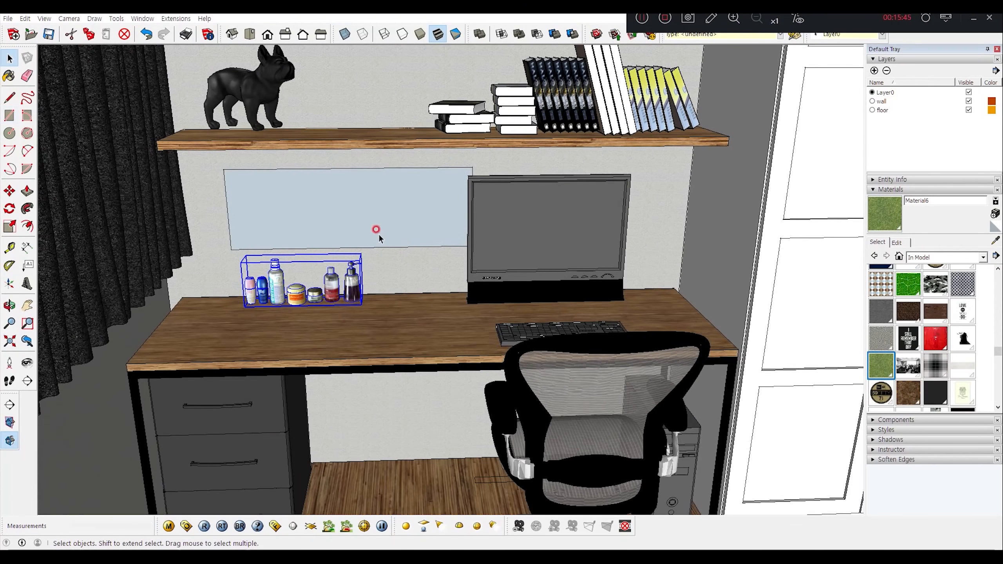
click(375, 227)
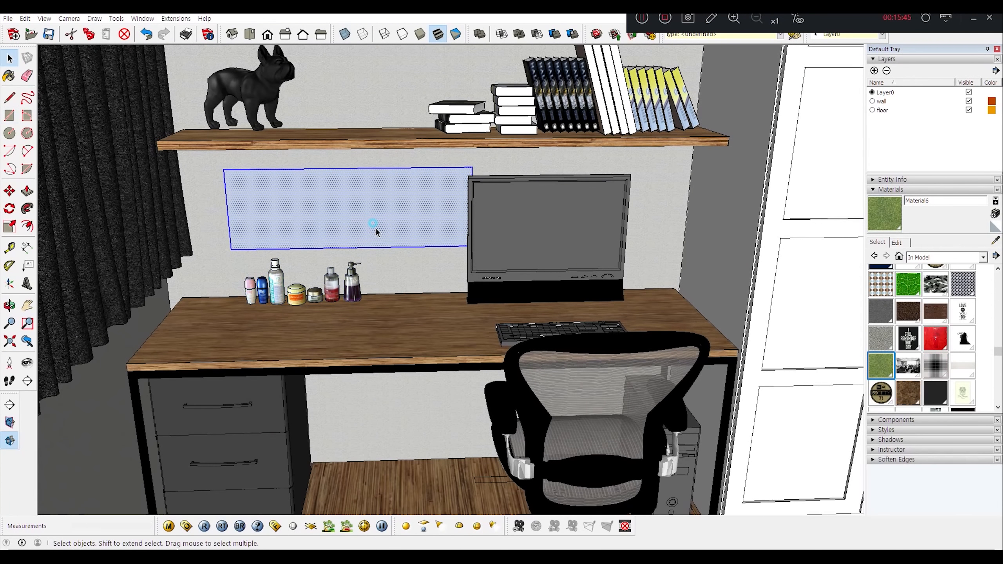
scroll(945, 336, up, 5)
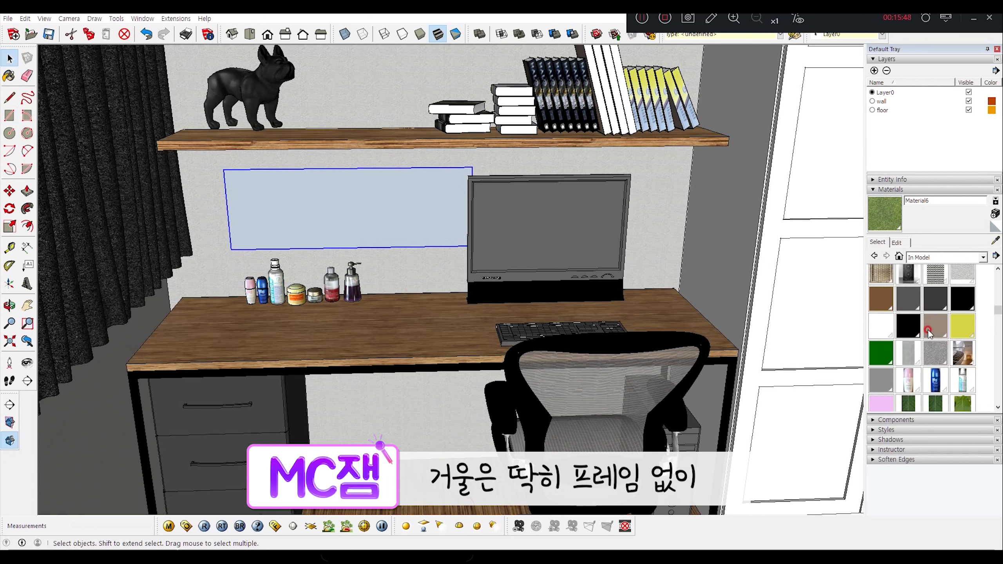
scroll(962, 357, down, 5)
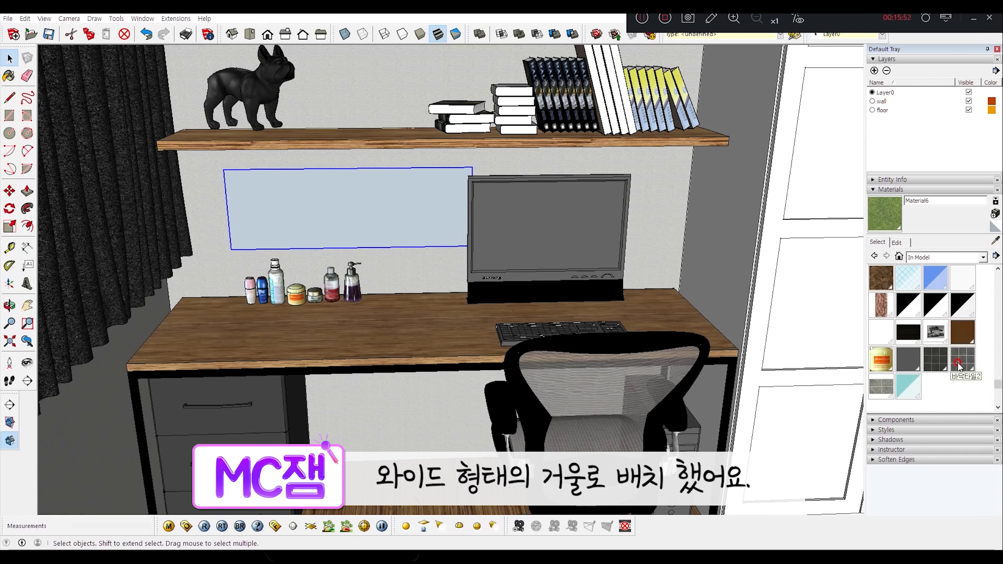
click(908, 310)
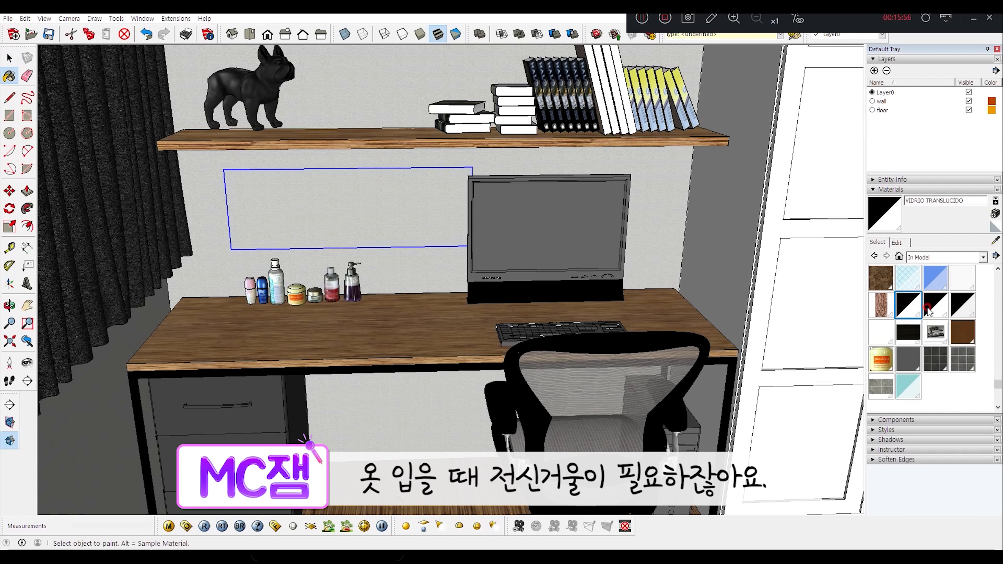
scroll(907, 360, up, 3)
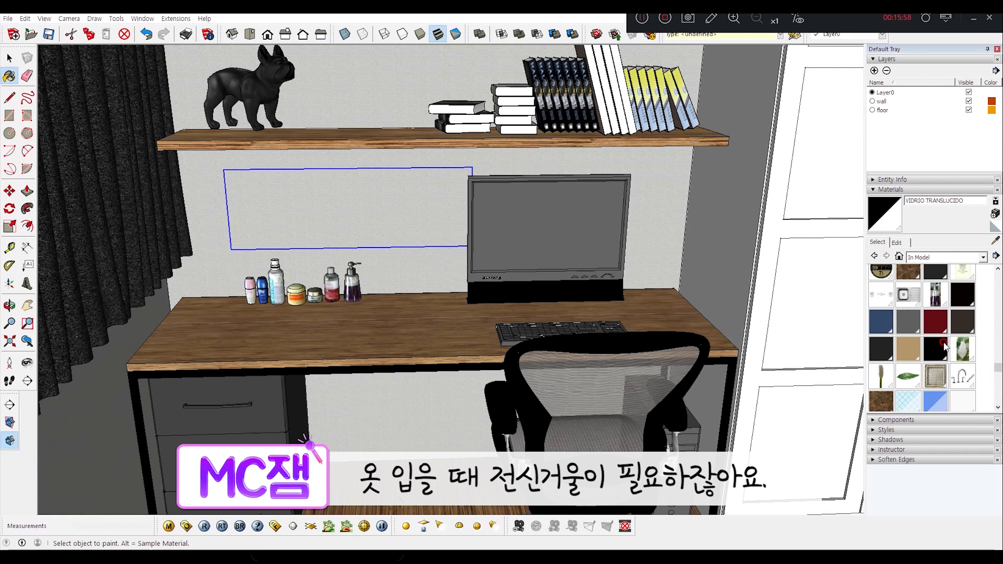
scroll(953, 346, up, 2)
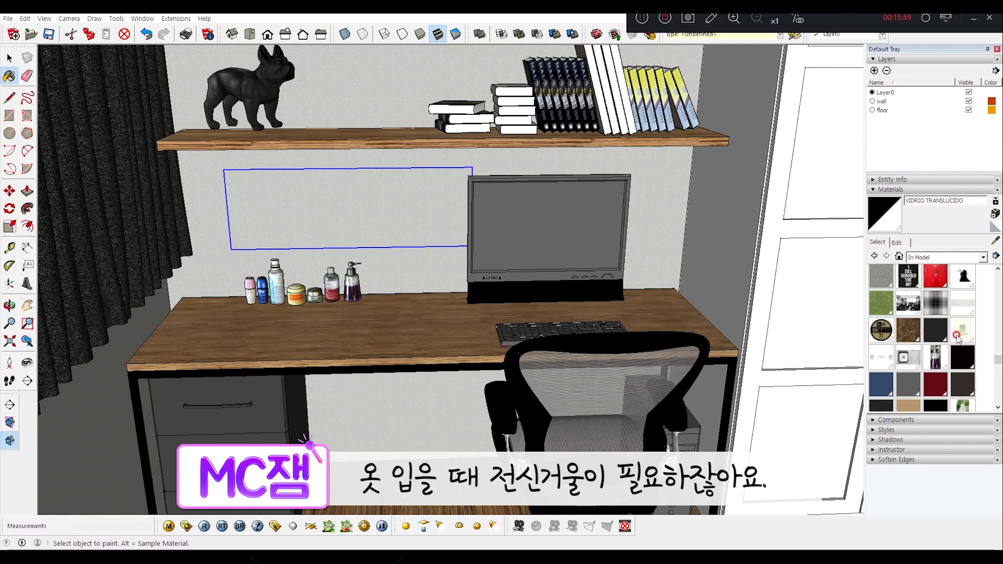
- Paint the wide wall rectangle above the desk with Mirror 01 from the Glass and Mirrors collection
click(914, 257)
click(937, 335)
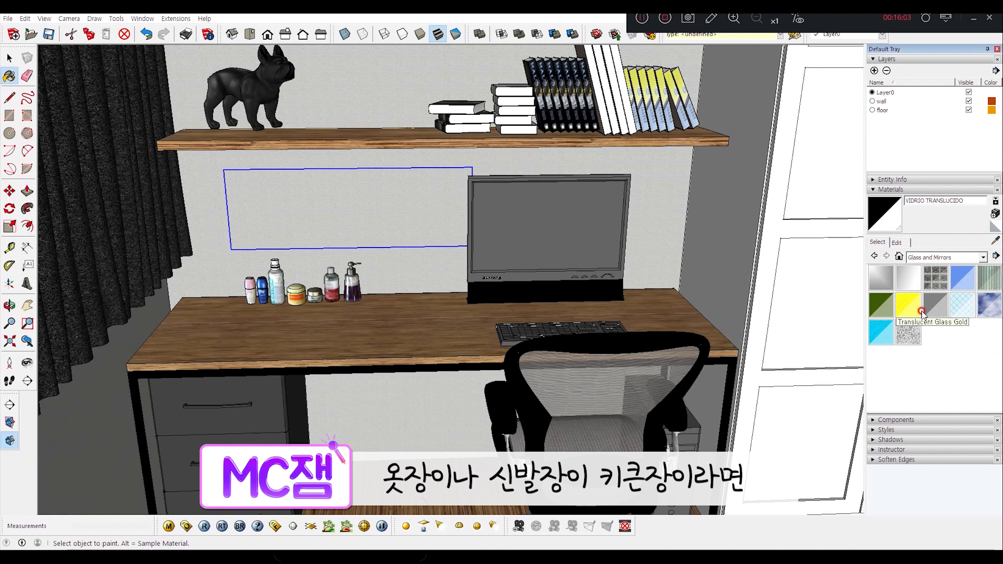
click(307, 193)
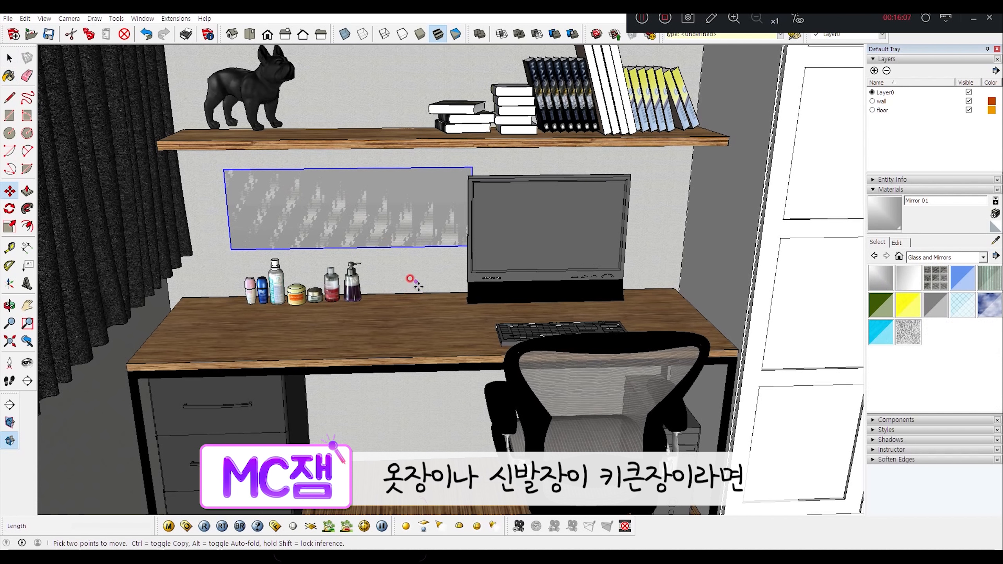
- Open the mirror group above the desk and extrude its face to a thickness of 10 mm
double_click(387, 228)
key(p)
click(390, 222)
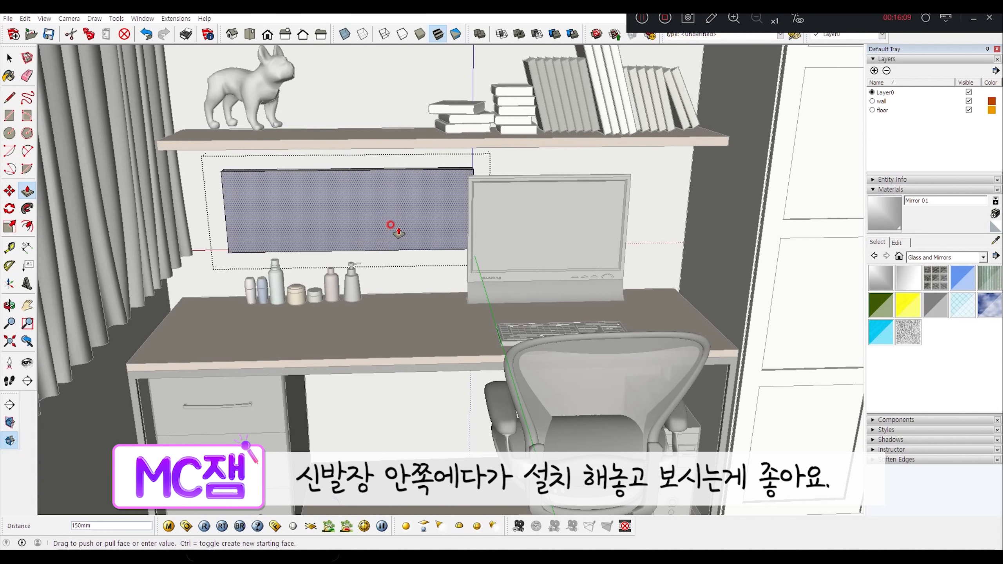
text(10)
key(Return)
key(space)
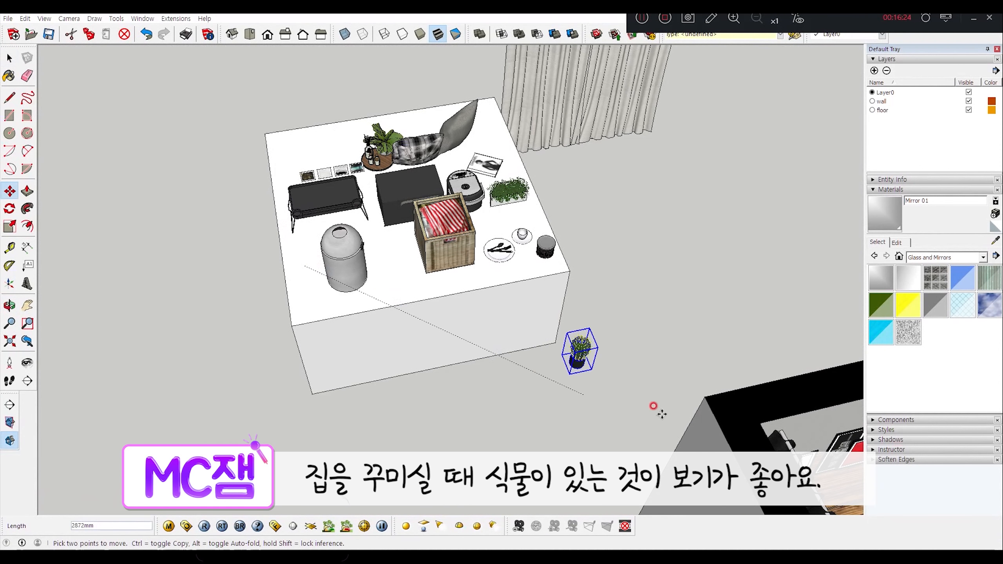
- Place the potted cactus on the desk corner beside the curtain and shift the cosmetic bottles about 20 mm away from it
shift+middle_drag(653, 406, 262, 163)
middle_drag(484, 342, 470, 340)
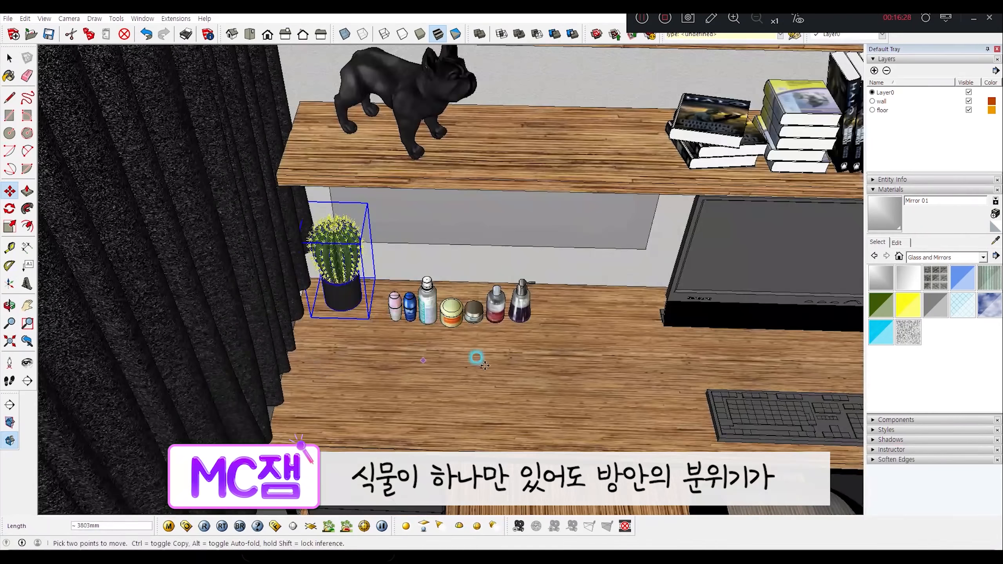
middle_drag(476, 357, 444, 314)
click(373, 351)
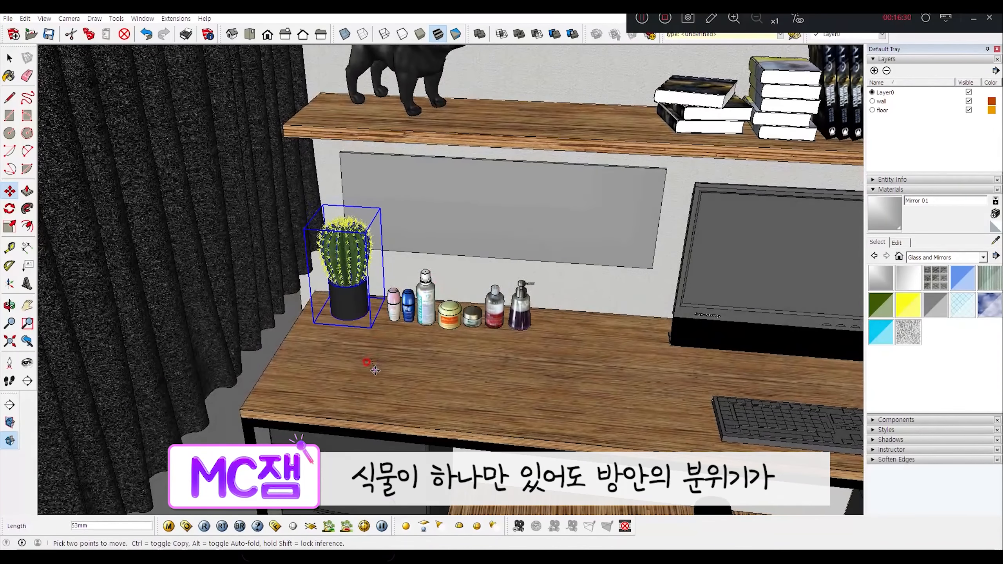
click(375, 369)
key(space)
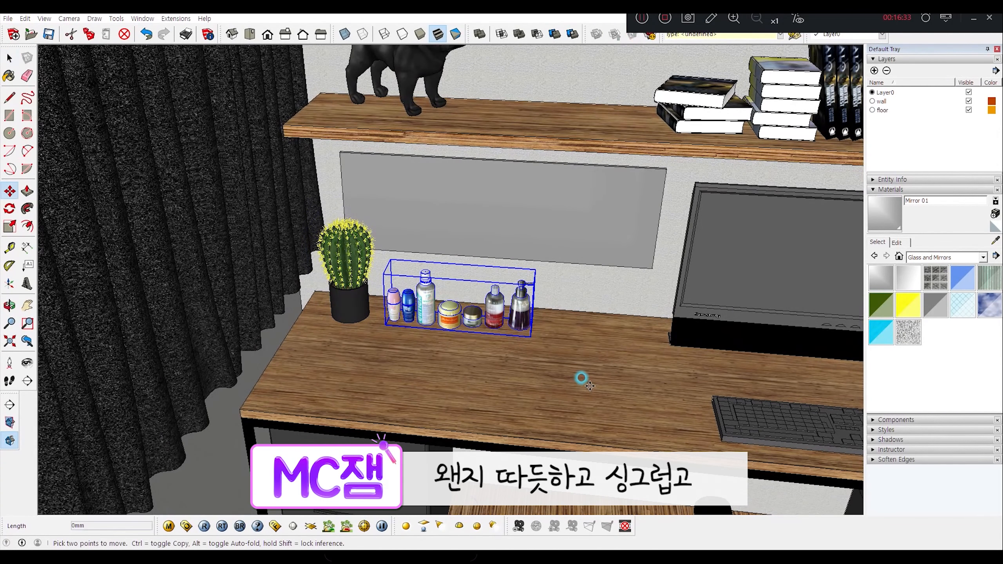
click(583, 378)
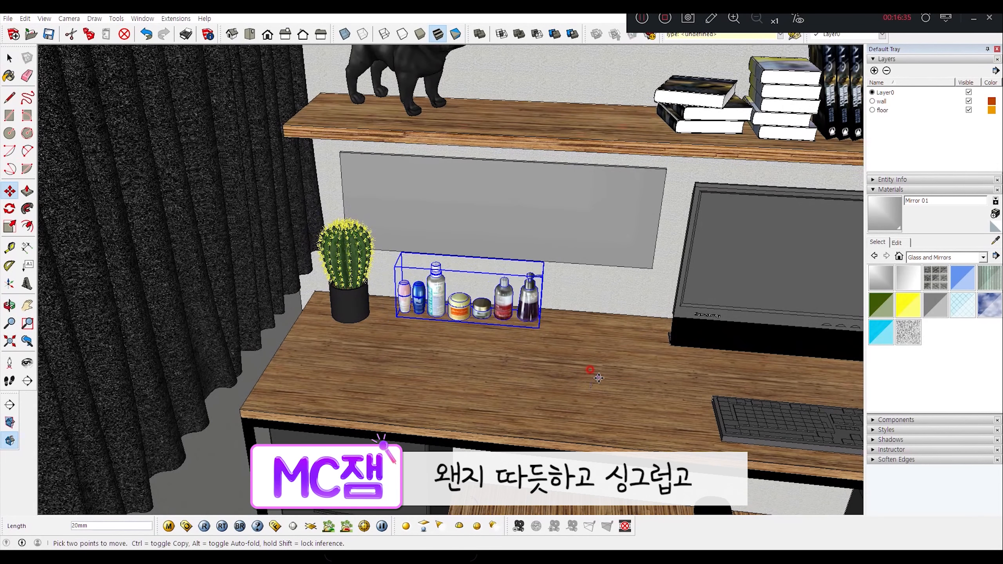
scroll(561, 365, down, 6)
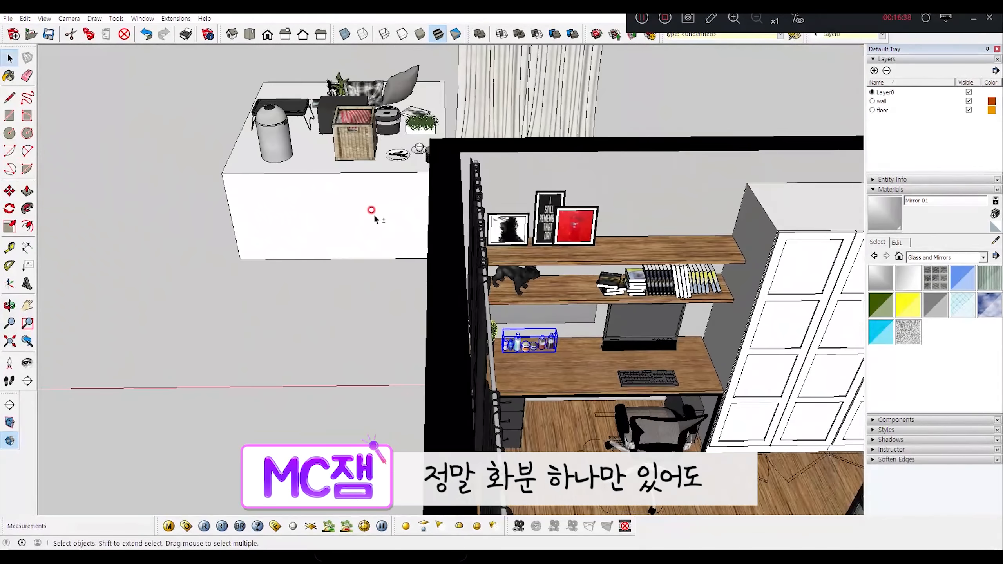
- Bring the black folding tray table from the white prop block to the green rug beside the mattress
middle_drag(466, 222, 553, 269)
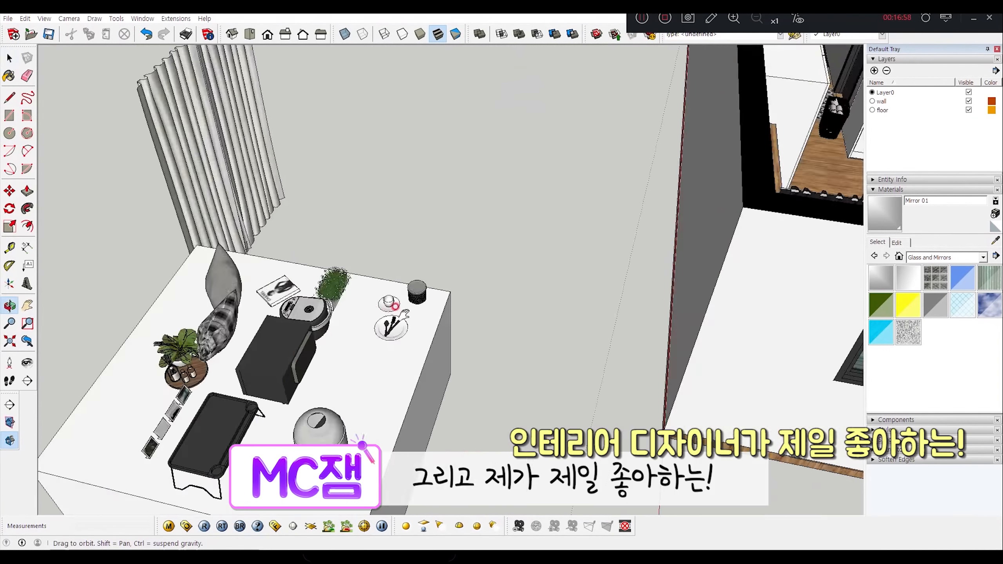
middle_drag(632, 296, 731, 325)
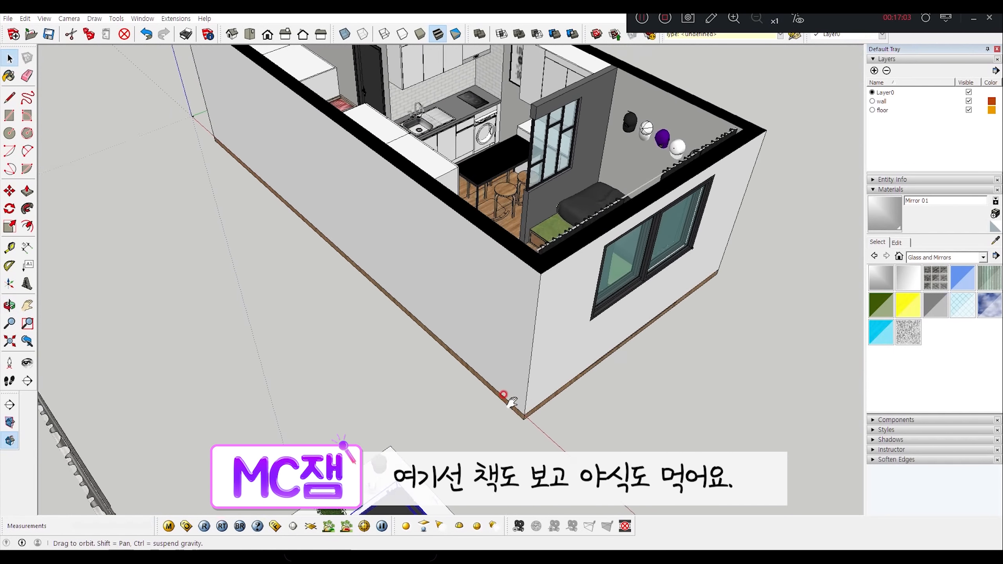
drag(511, 403, 649, 403)
scroll(649, 403, up, 5)
scroll(524, 301, up, 5)
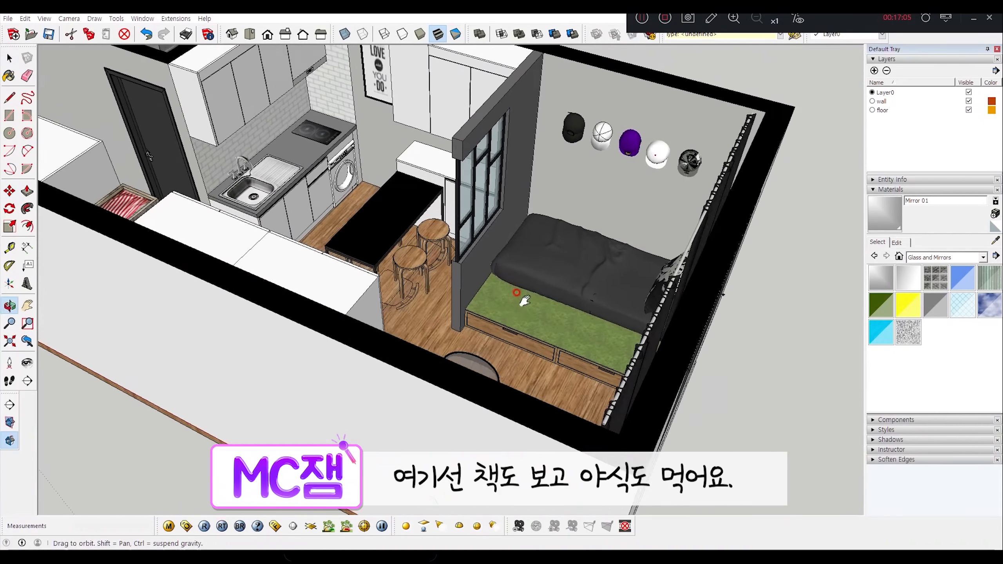
drag(524, 301, 513, 277)
- Arrange the potted plant, rice cooker and microwave on the low kitchen cabinet and tuck the trash can into the open space beside it
scroll(513, 276, up, 5)
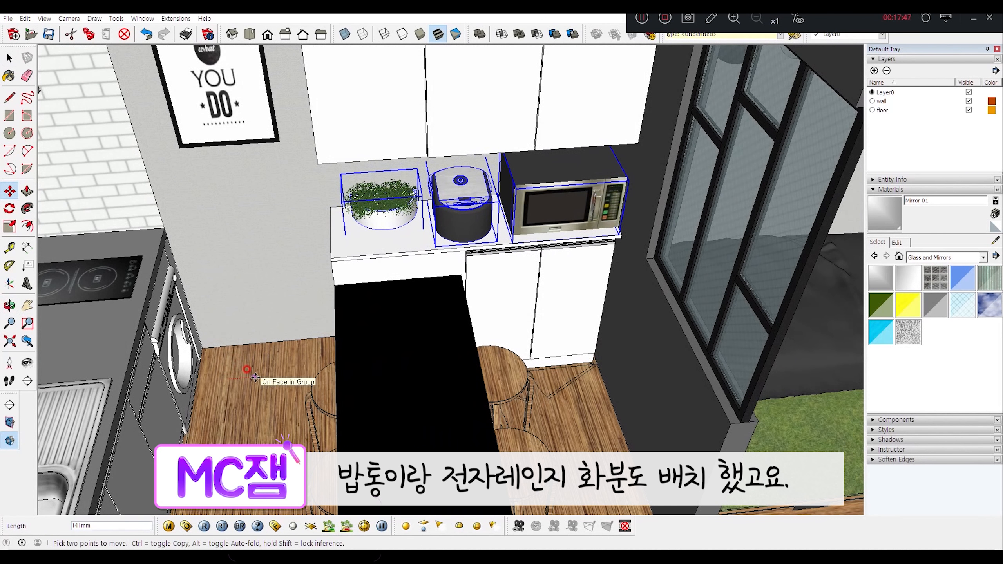
scroll(335, 348, down, 2)
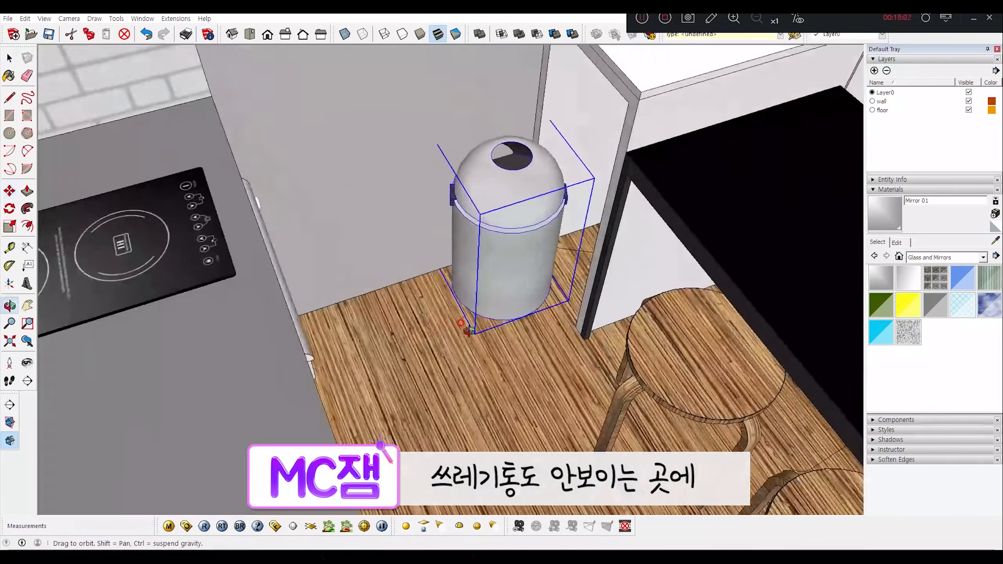
scroll(513, 292, up, 3)
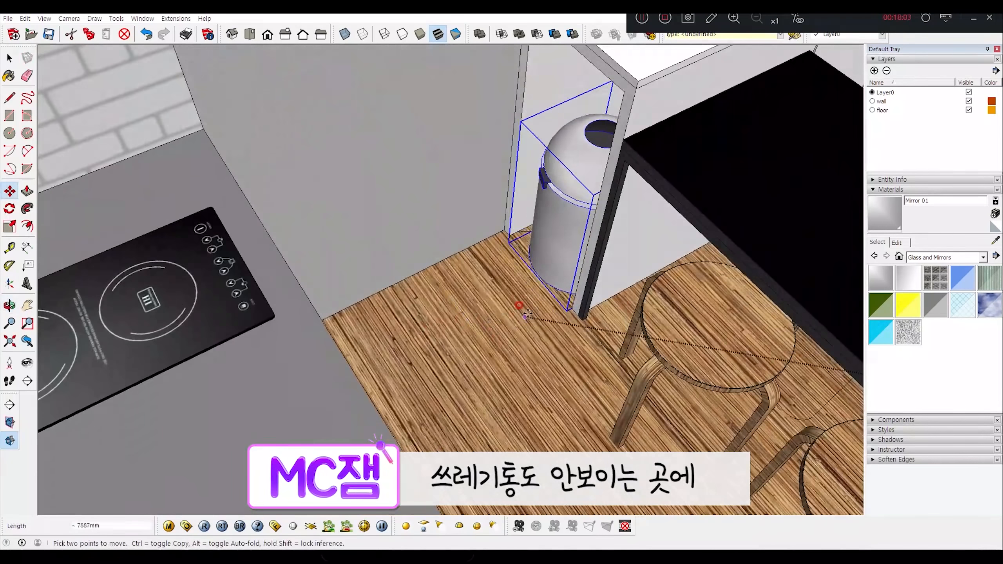
scroll(509, 308, down, 6)
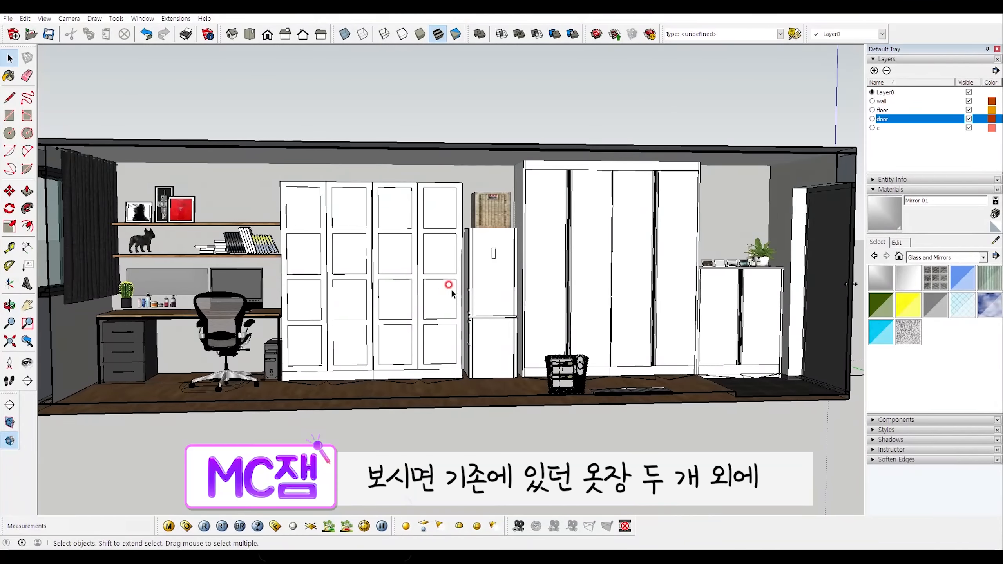
- Review the finished interior in section, from the desk and wardrobe wall to the kitchen and sleeping area
drag(454, 292, 480, 307)
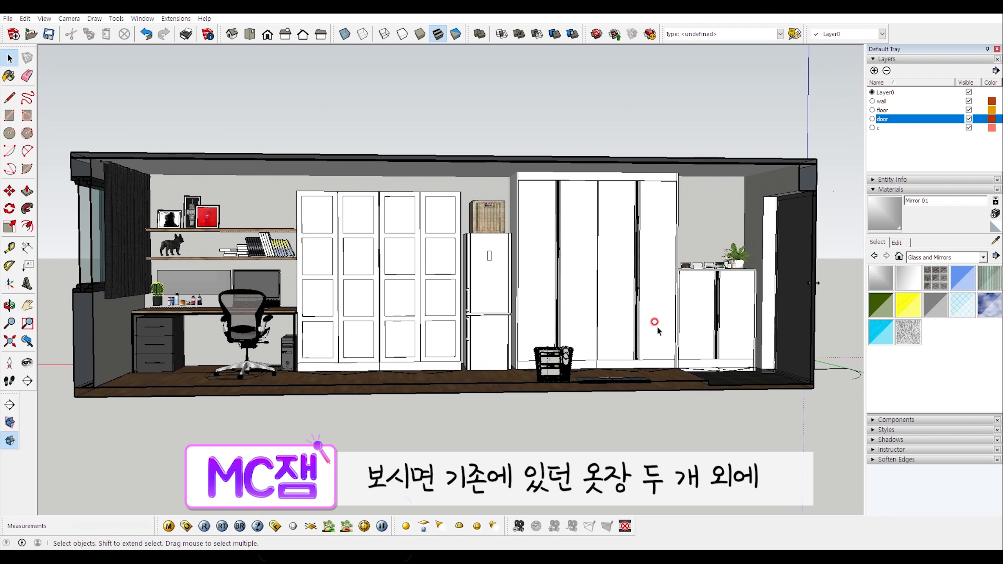
shift+middle_drag(684, 320, 658, 328)
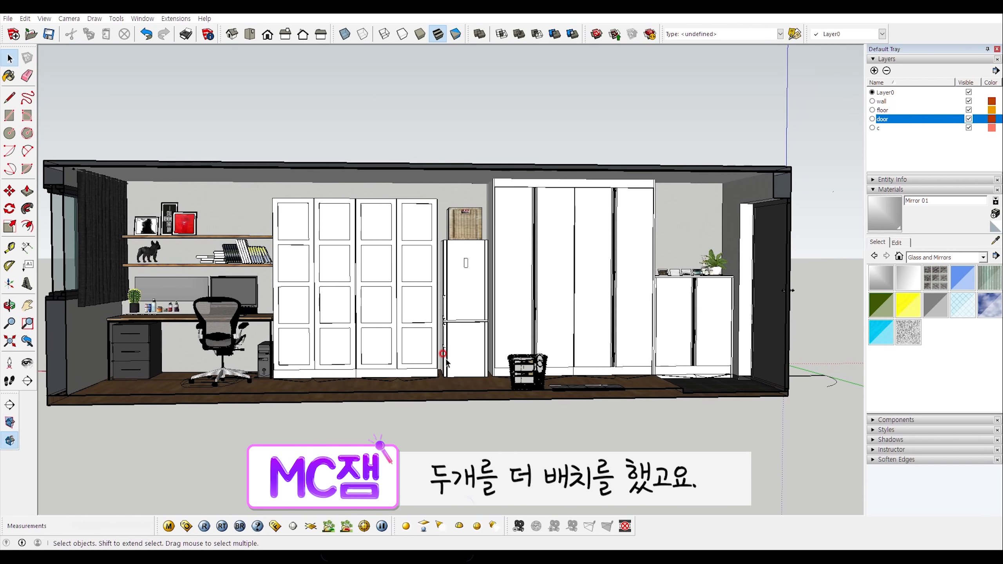
mouse_move(458, 349)
middle_down()
mouse_move(596, 348)
mouse_move(403, 360)
mouse_move(385, 347)
mouse_move(458, 333)
middle_up()
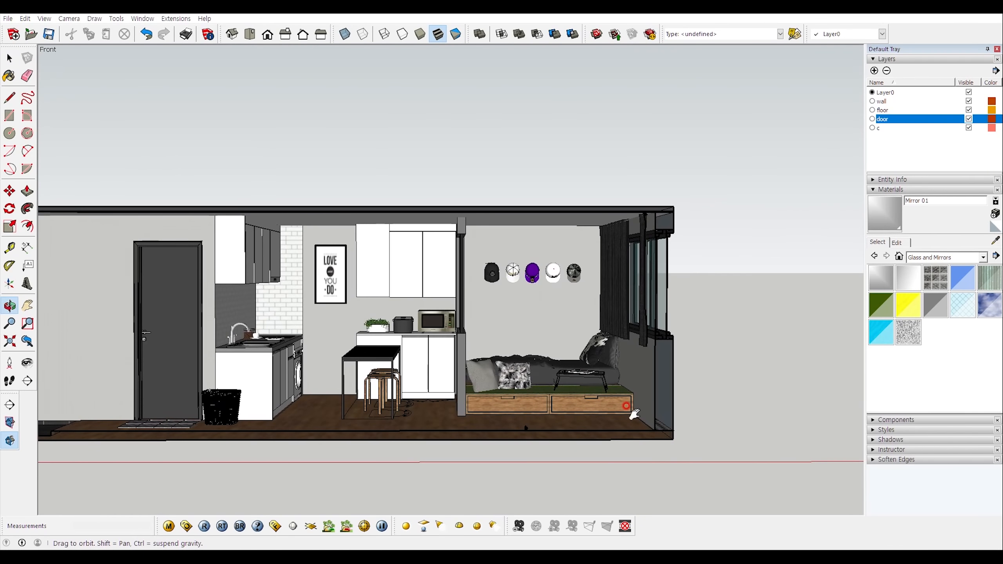
scroll(560, 356, up, 3)
middle_drag(573, 346, 634, 370)
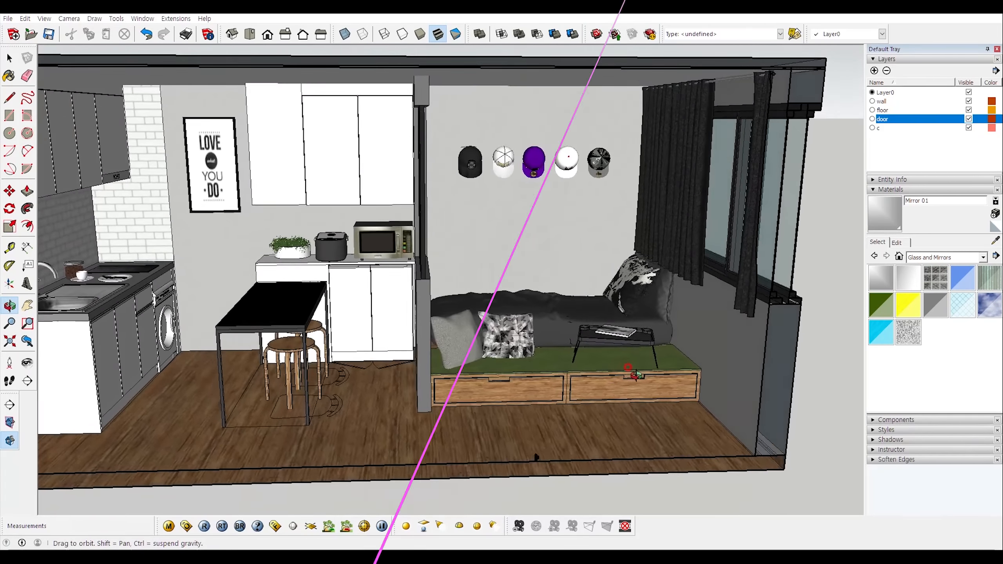